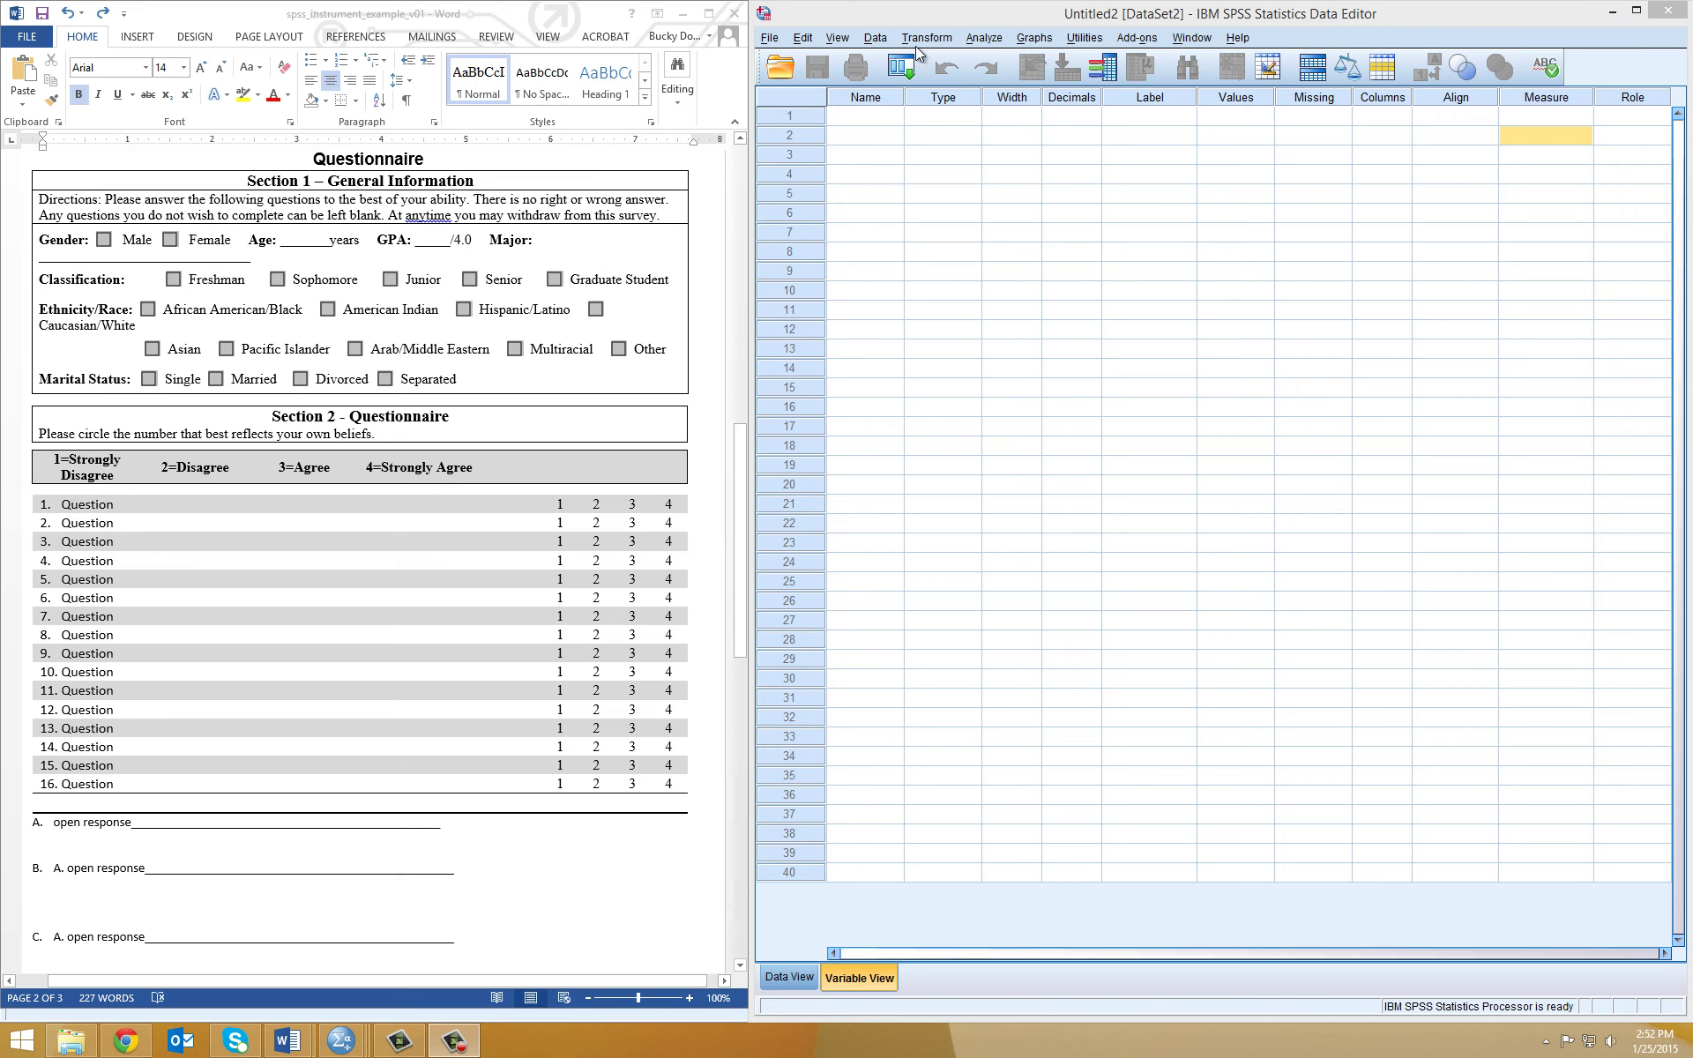
# Check the Analyze menu and both grids of the empty dataset, ending on the first variable's Name cell.
pyautogui.click(989, 37)
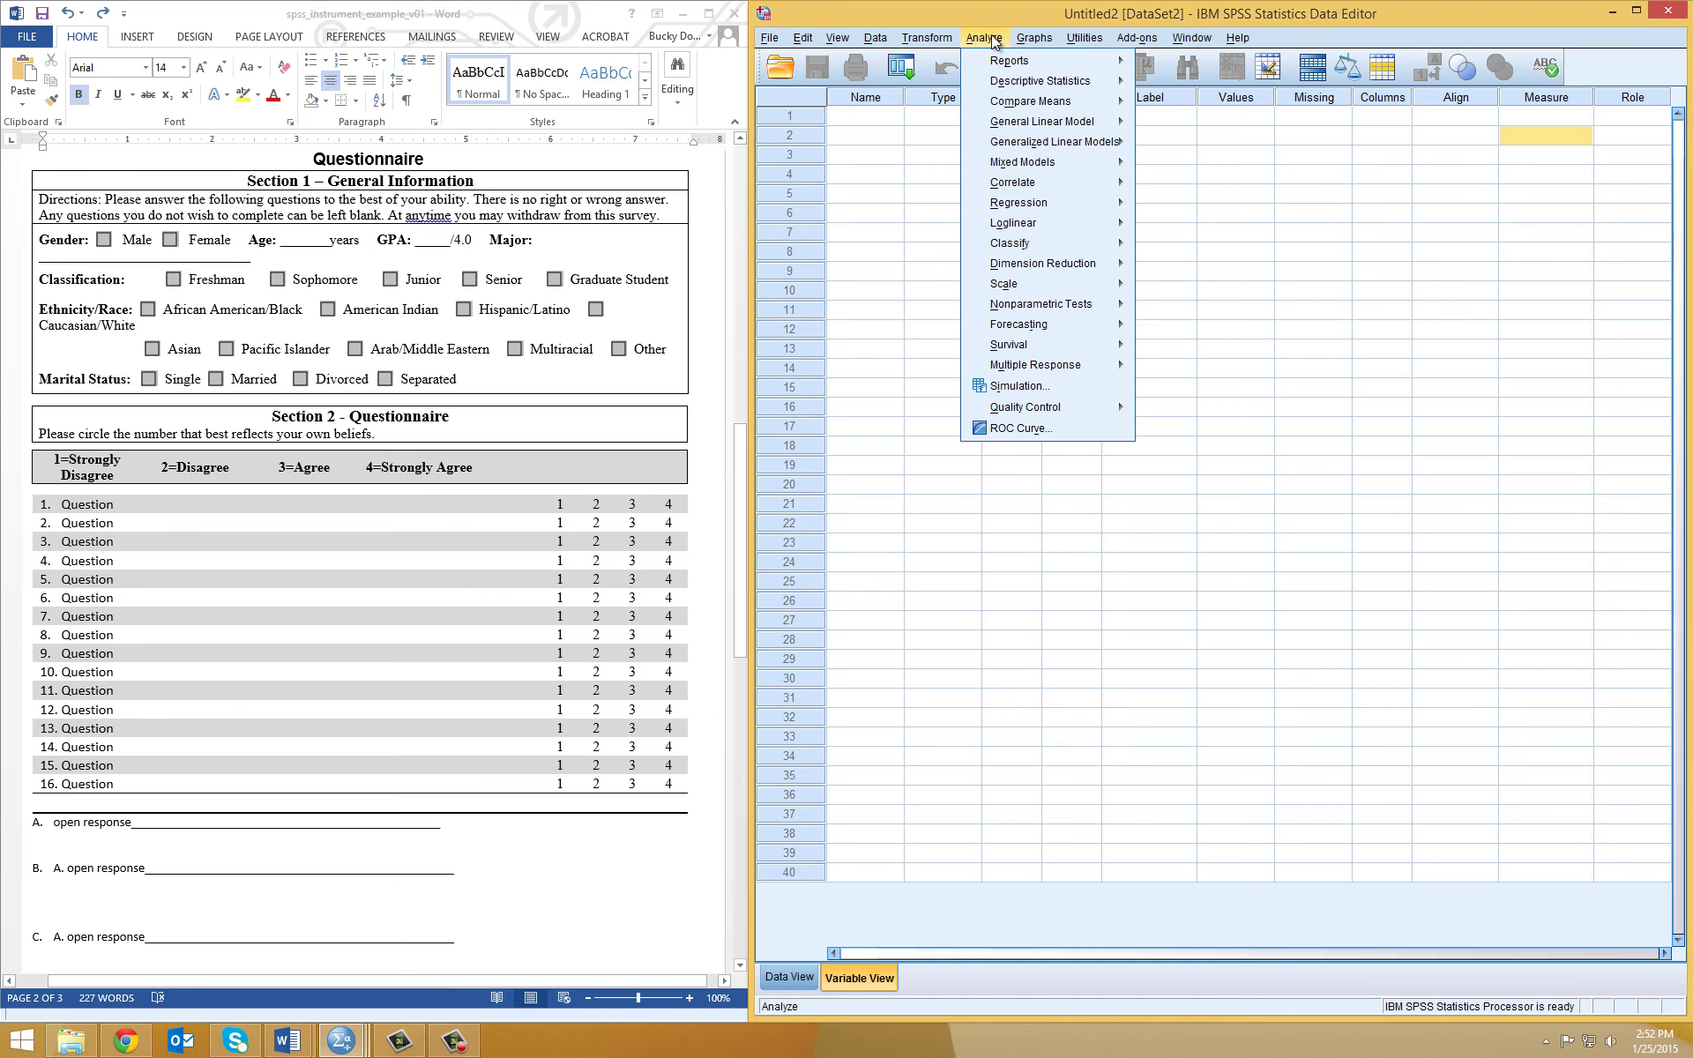
pyautogui.click(991, 35)
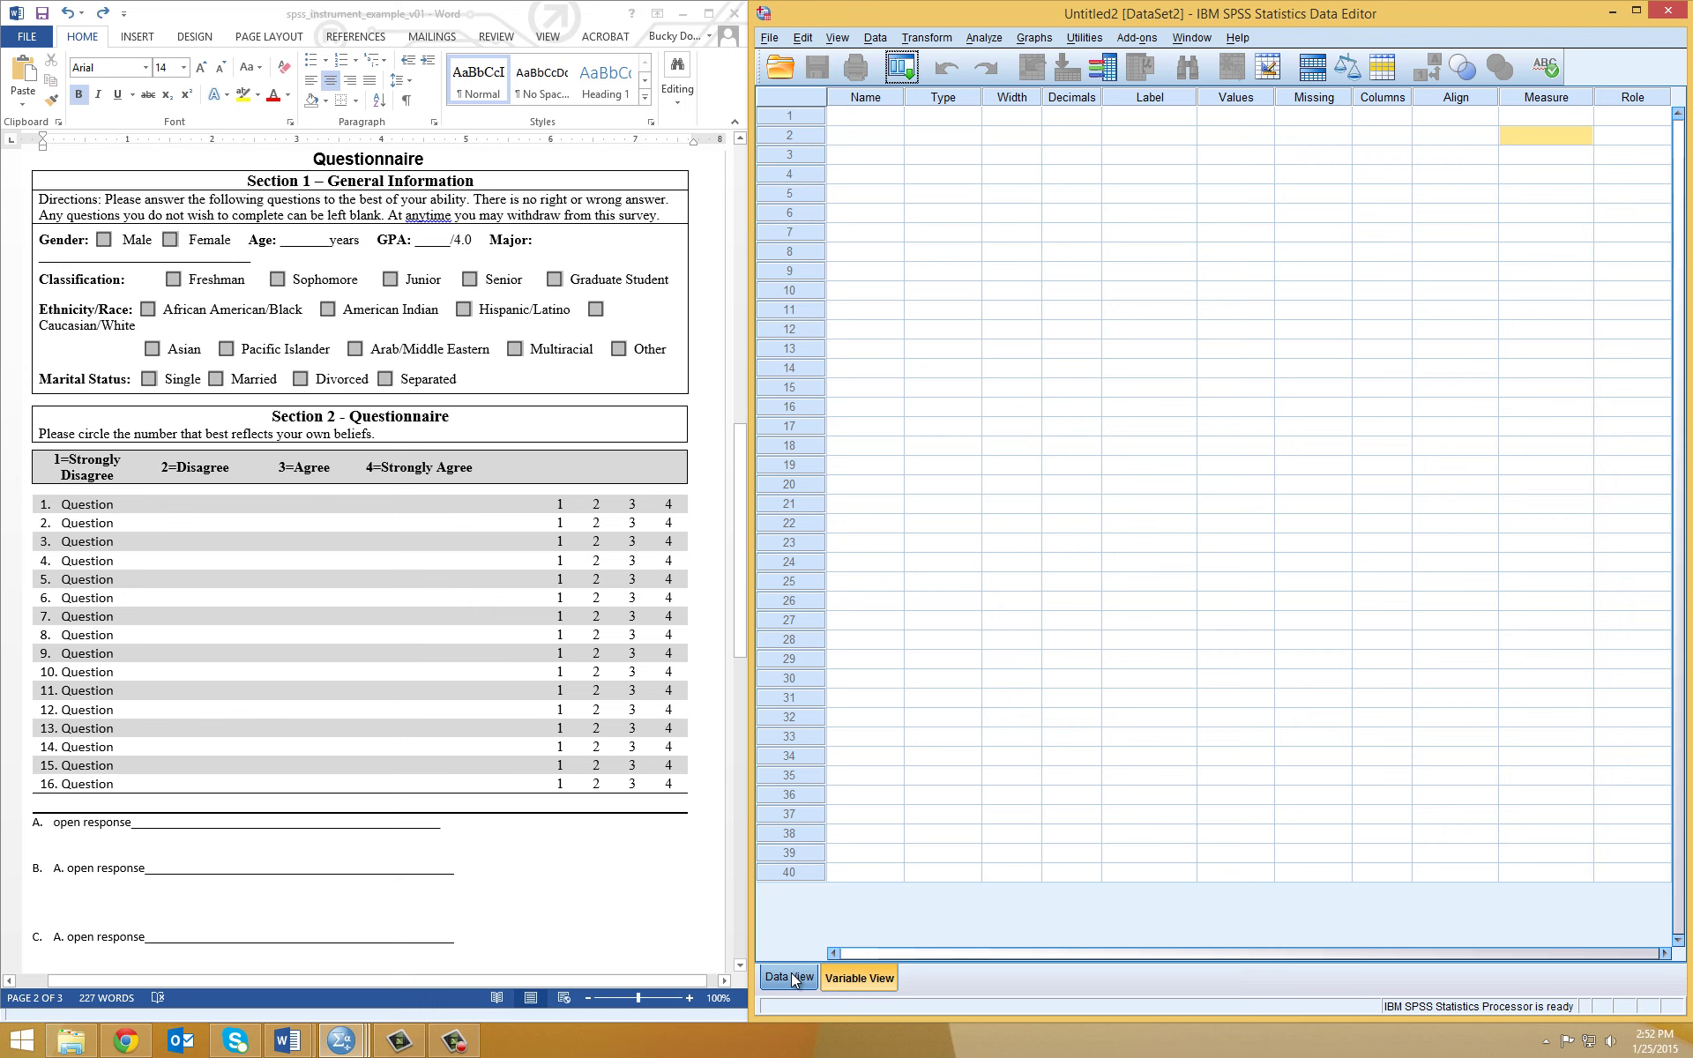
pyautogui.click(800, 979)
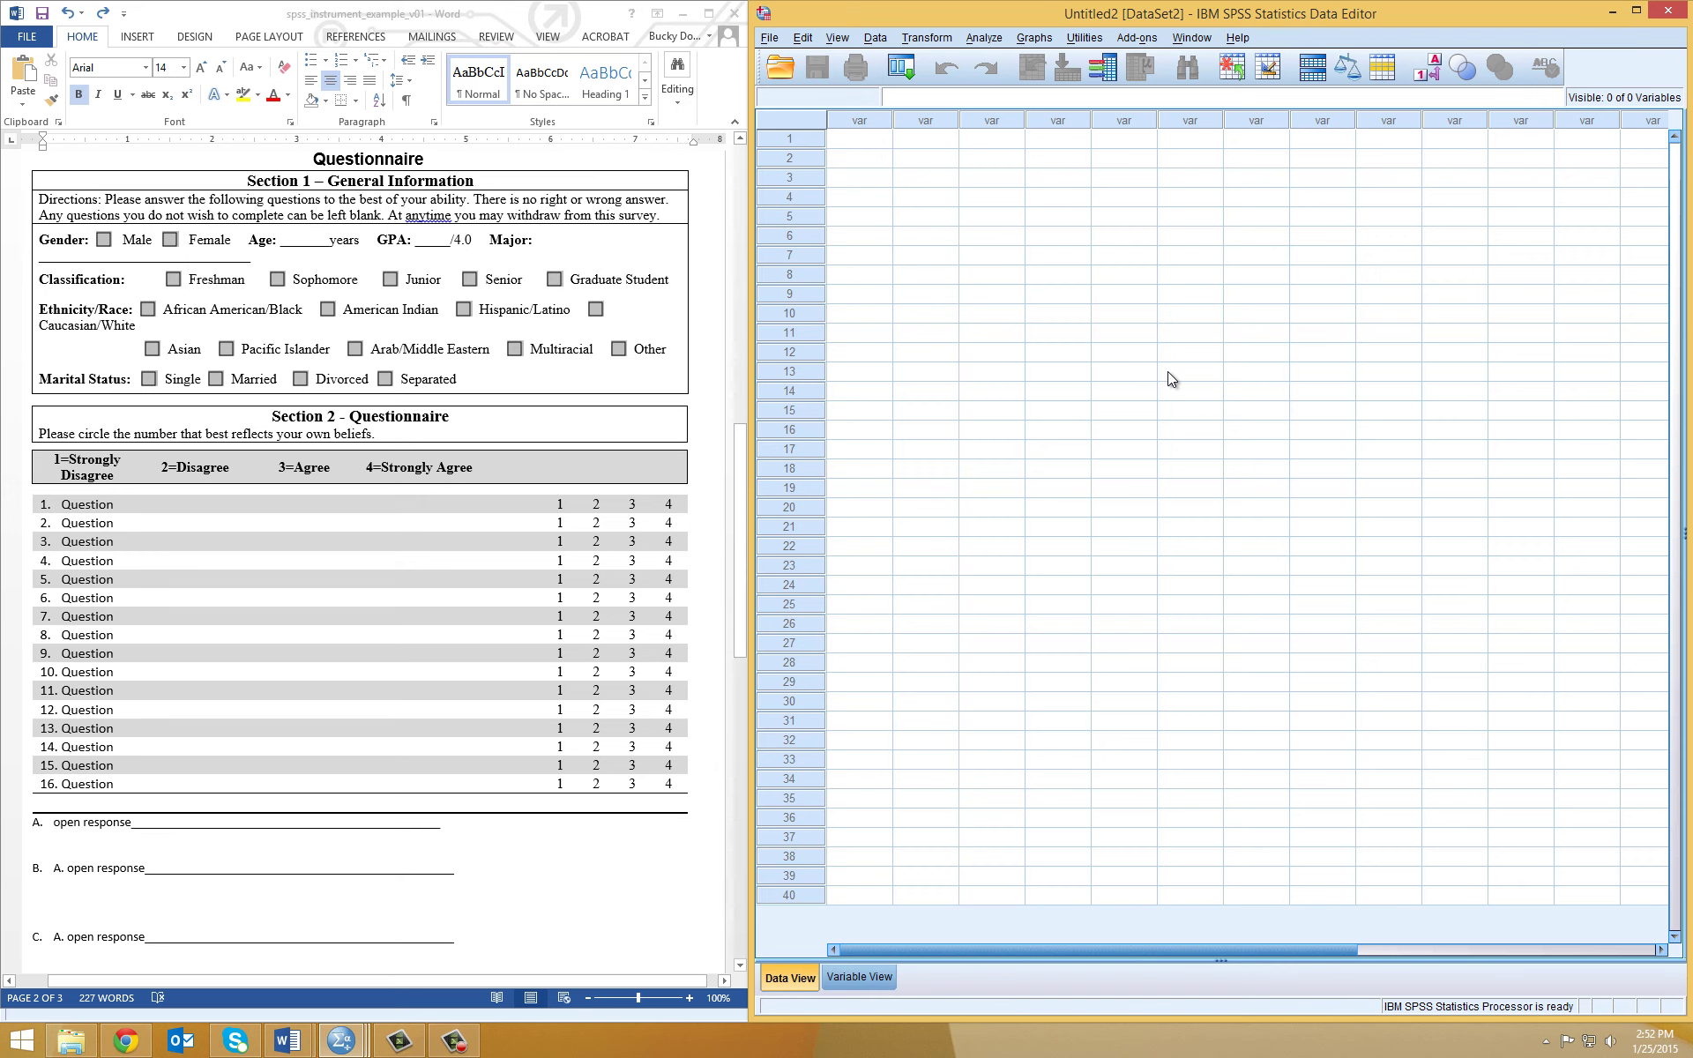
pyautogui.click(859, 977)
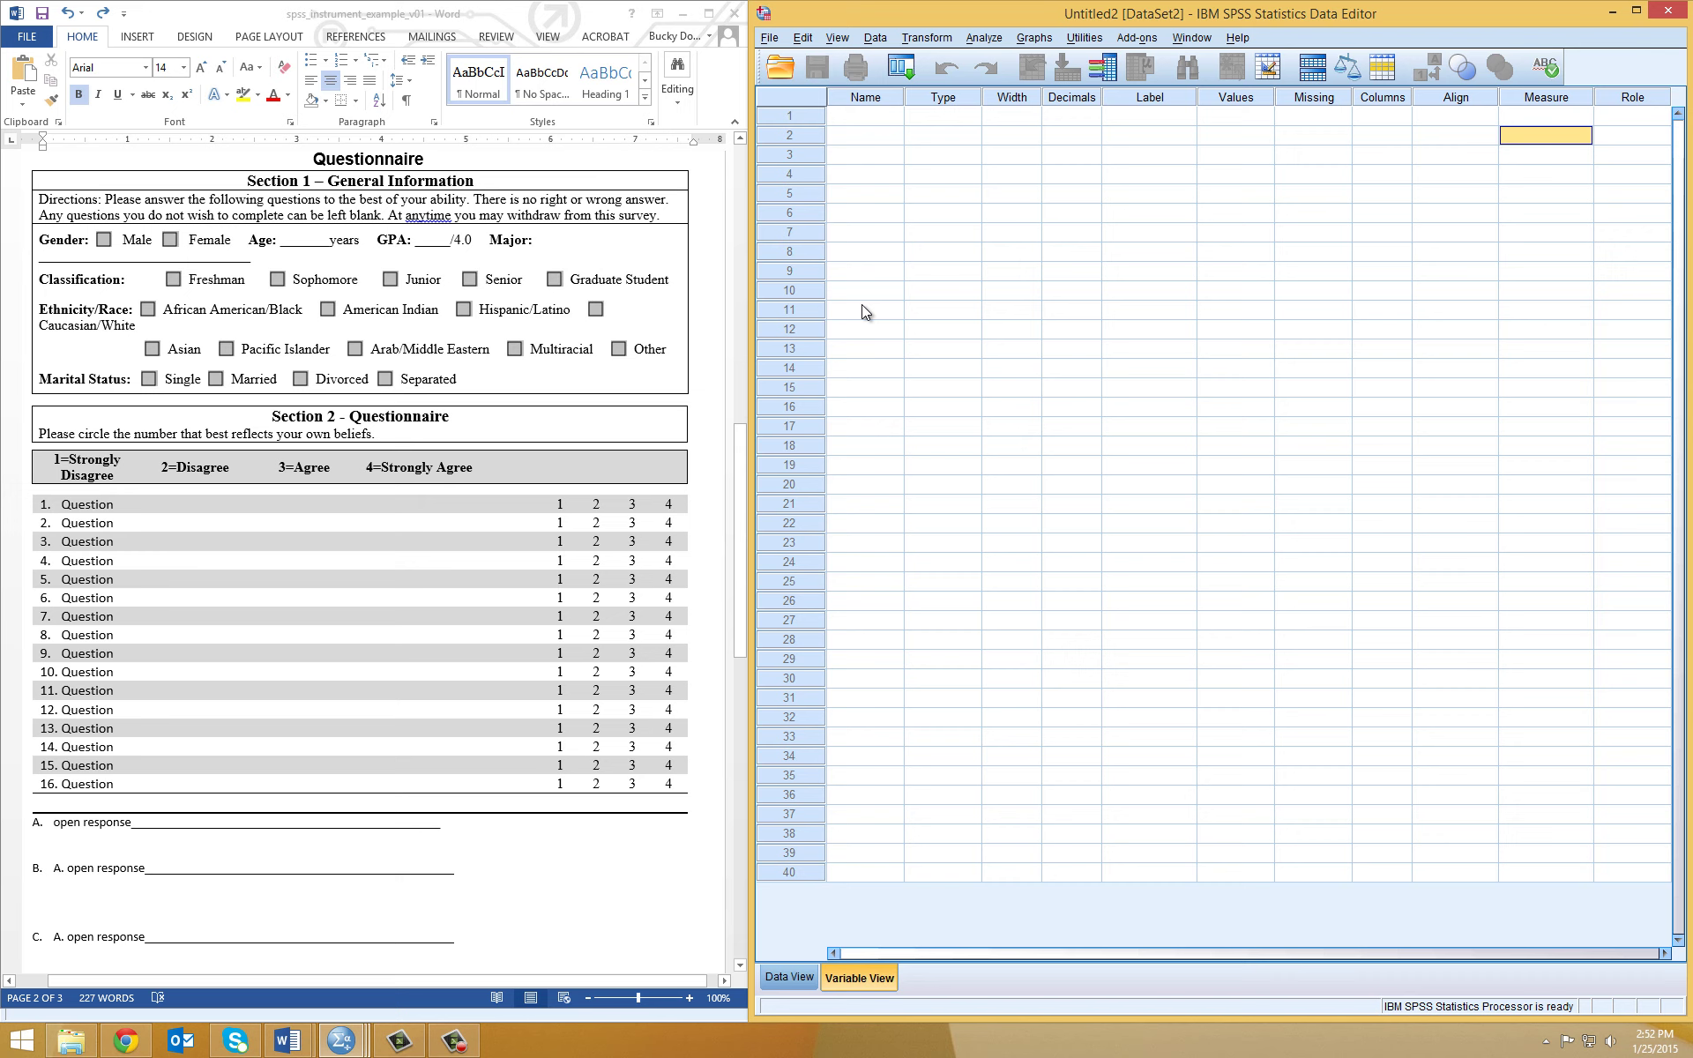
pyautogui.click(855, 117)
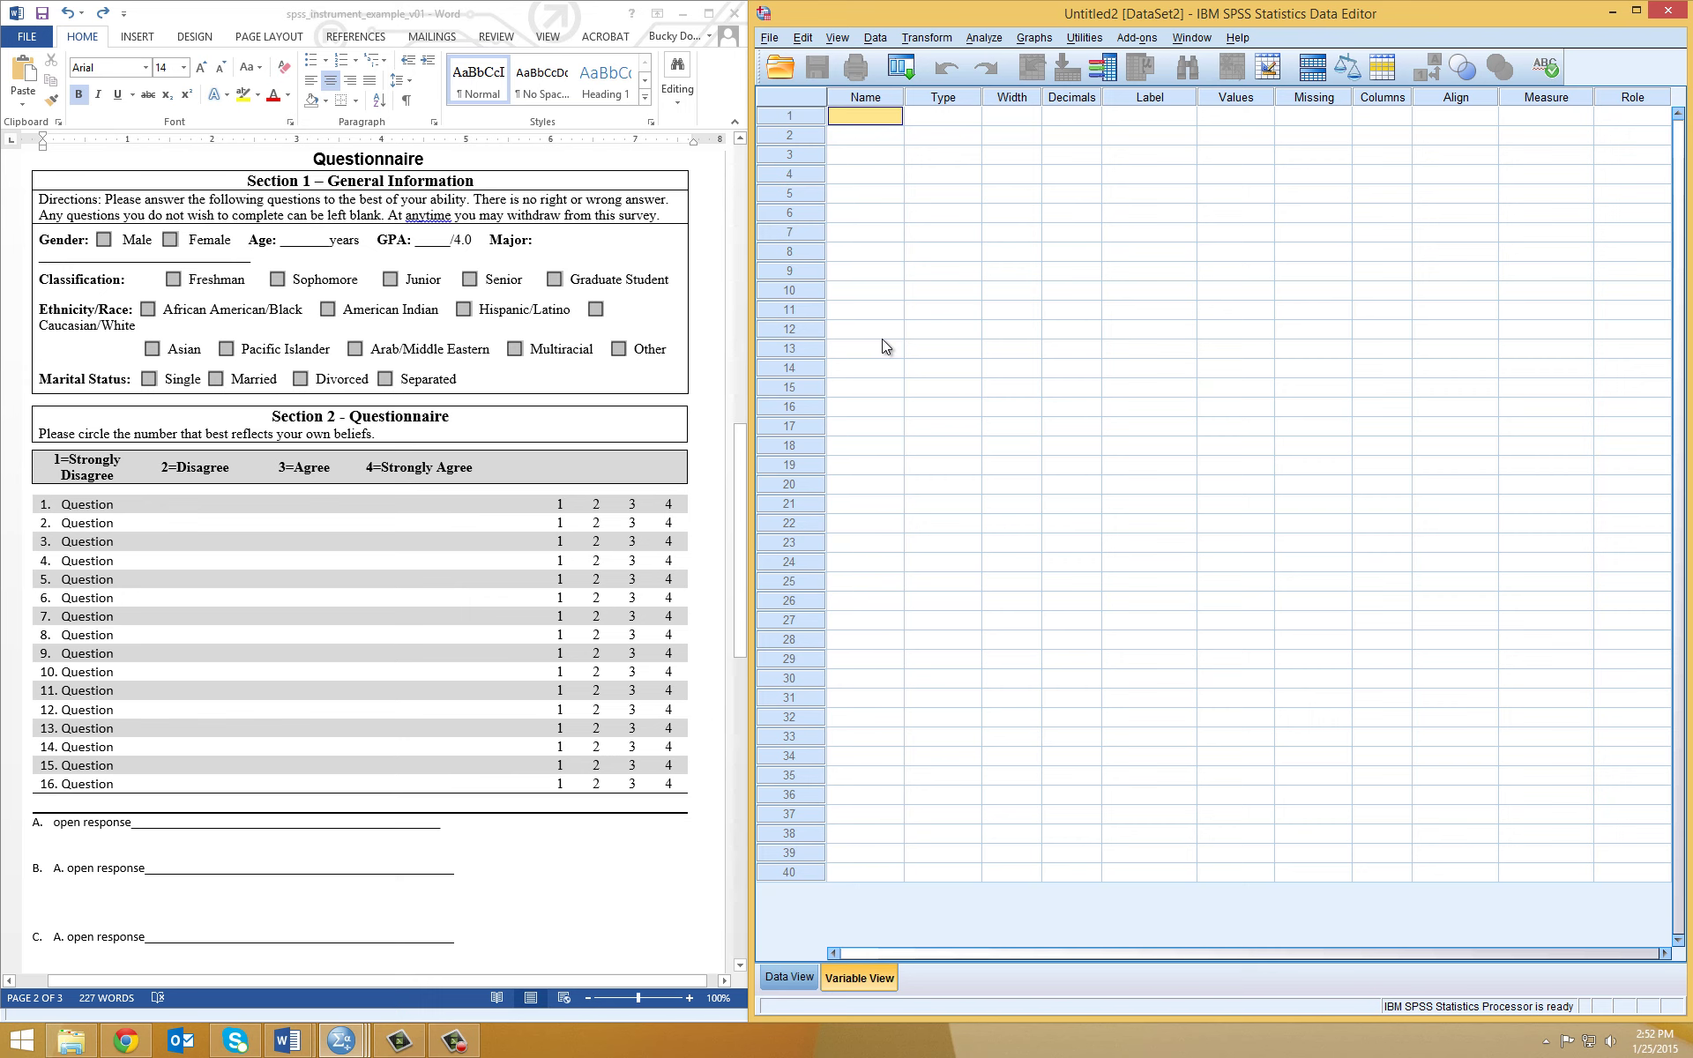
# Check the Word questionnaire, then return to the empty Variable View grid.
pyautogui.click(789, 977)
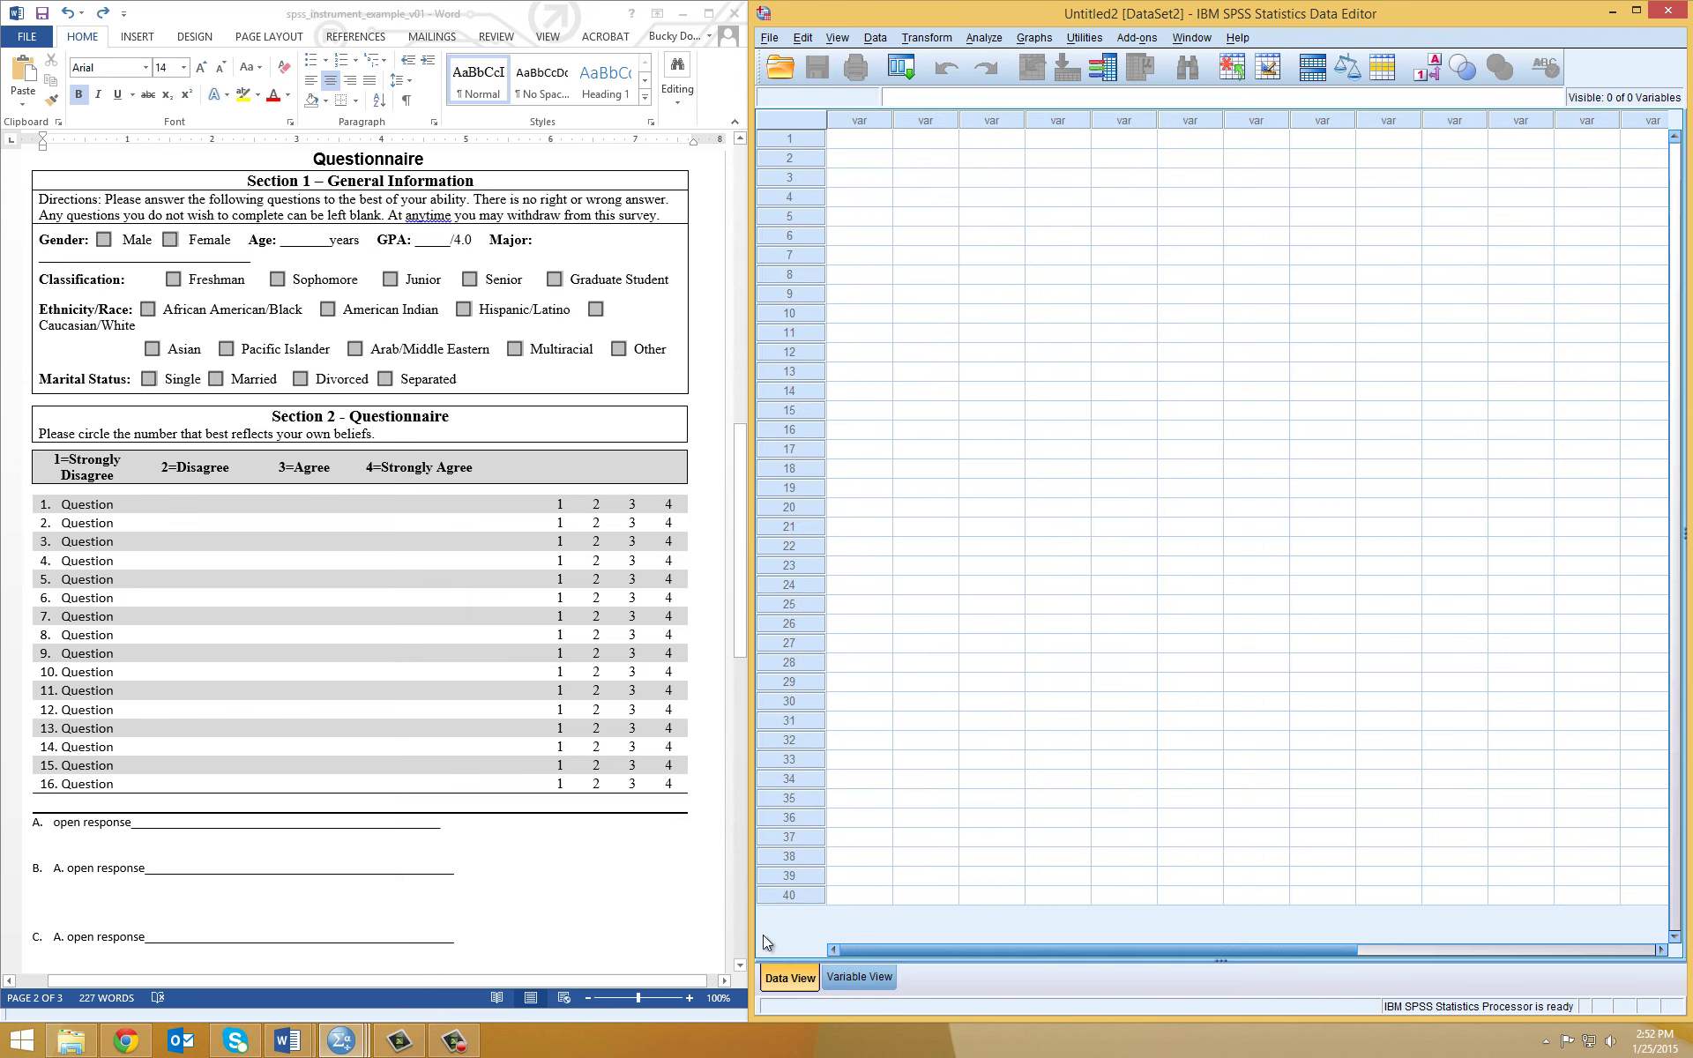
pyautogui.click(399, 214)
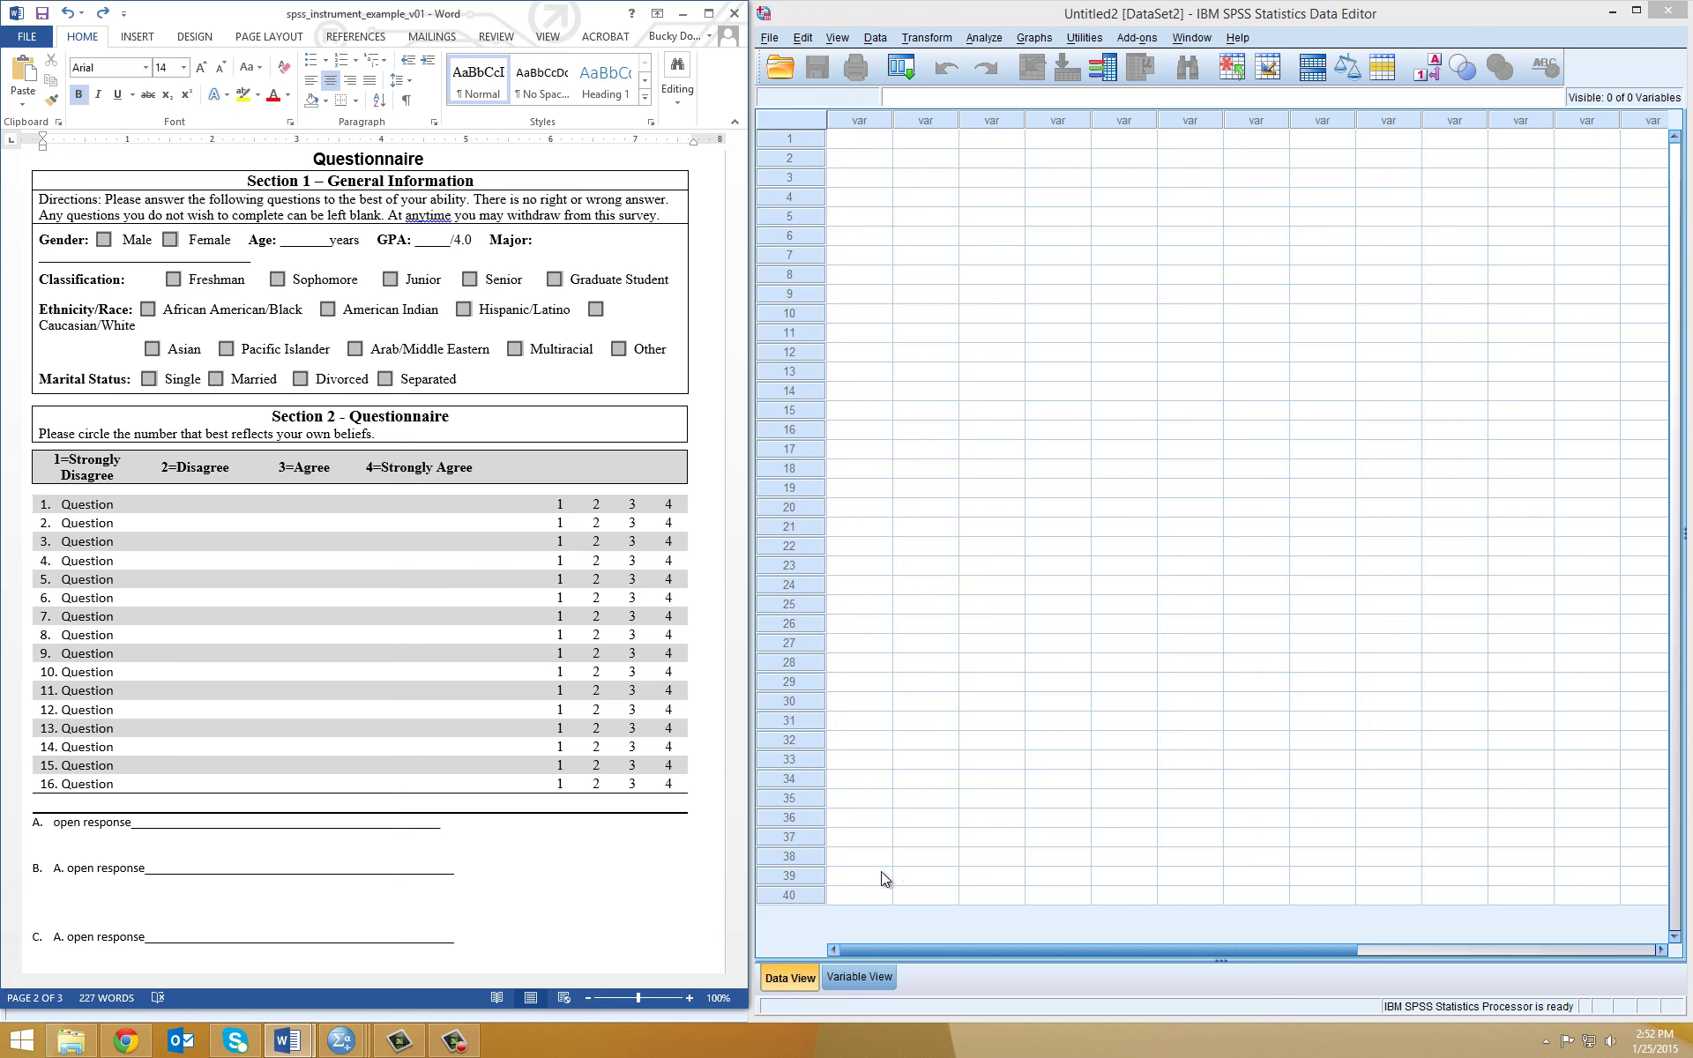
pyautogui.click(868, 977)
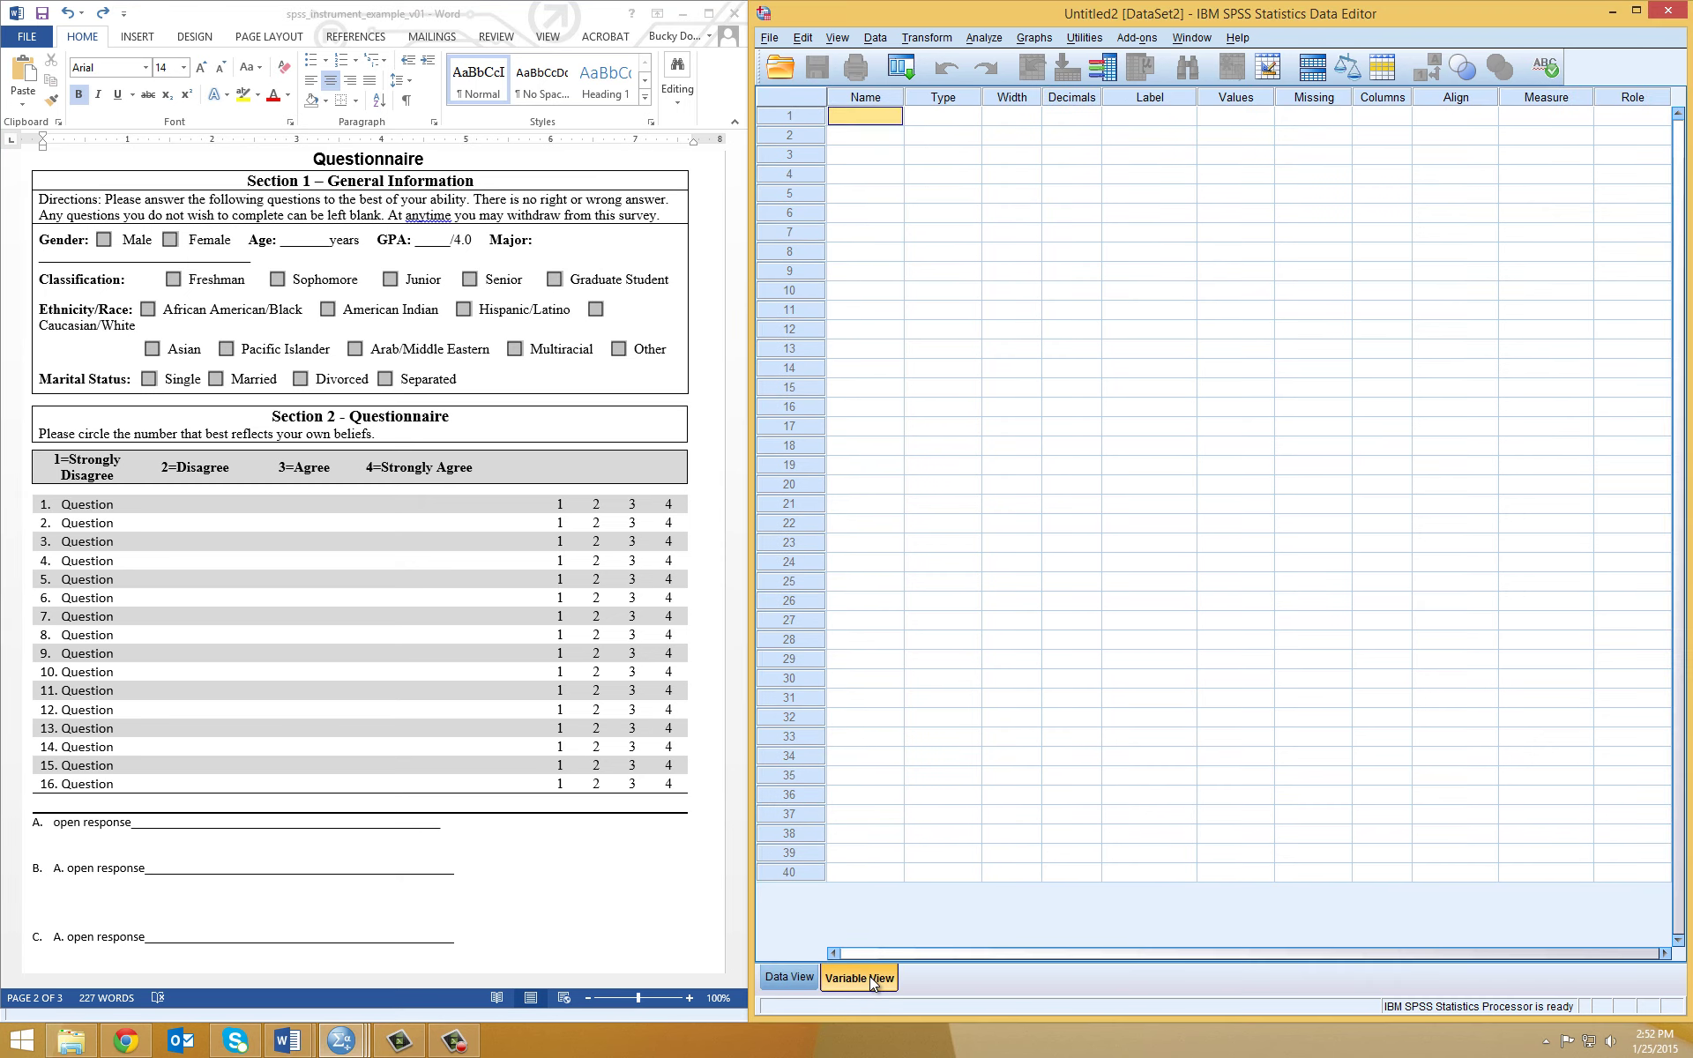
# Name the first variable gender, leaving its numeric type unchanged.
pyautogui.click(66, 240)
pyautogui.click(860, 120)
pyautogui.press('Tab')
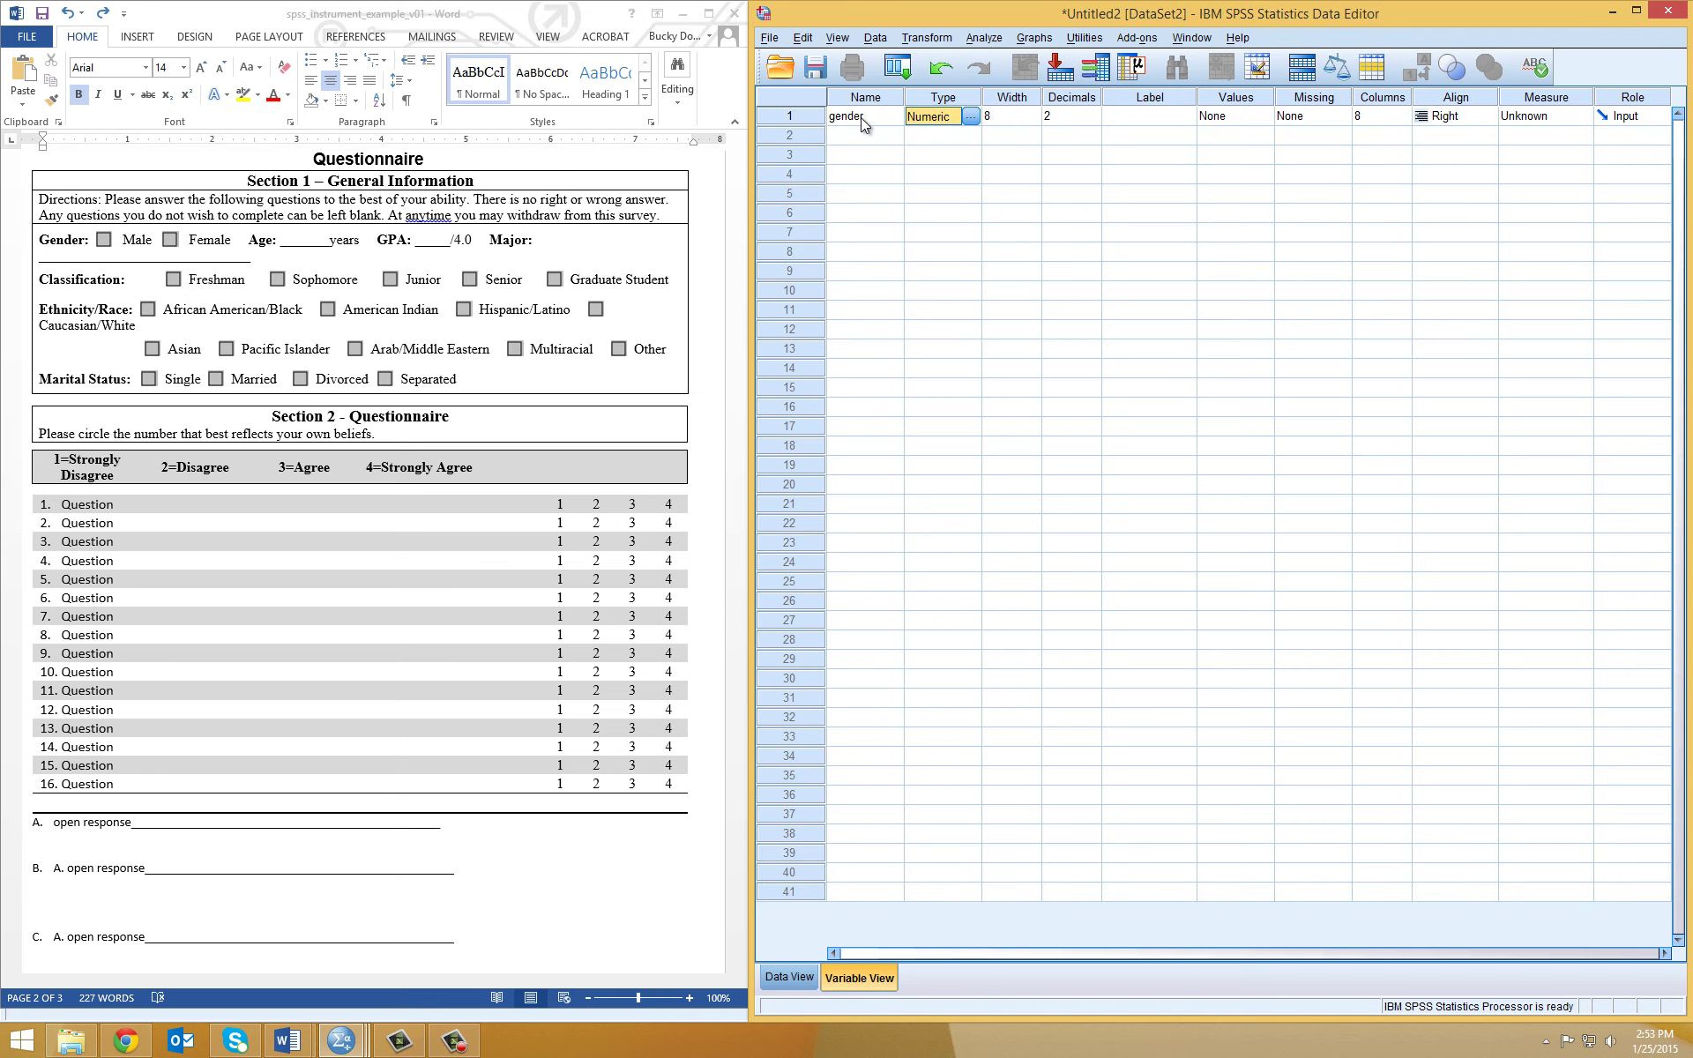
pyautogui.click(974, 117)
pyautogui.click(1422, 375)
# Label gender as 'Gender' and bring up its value labels dialog.
pyautogui.click(1126, 118)
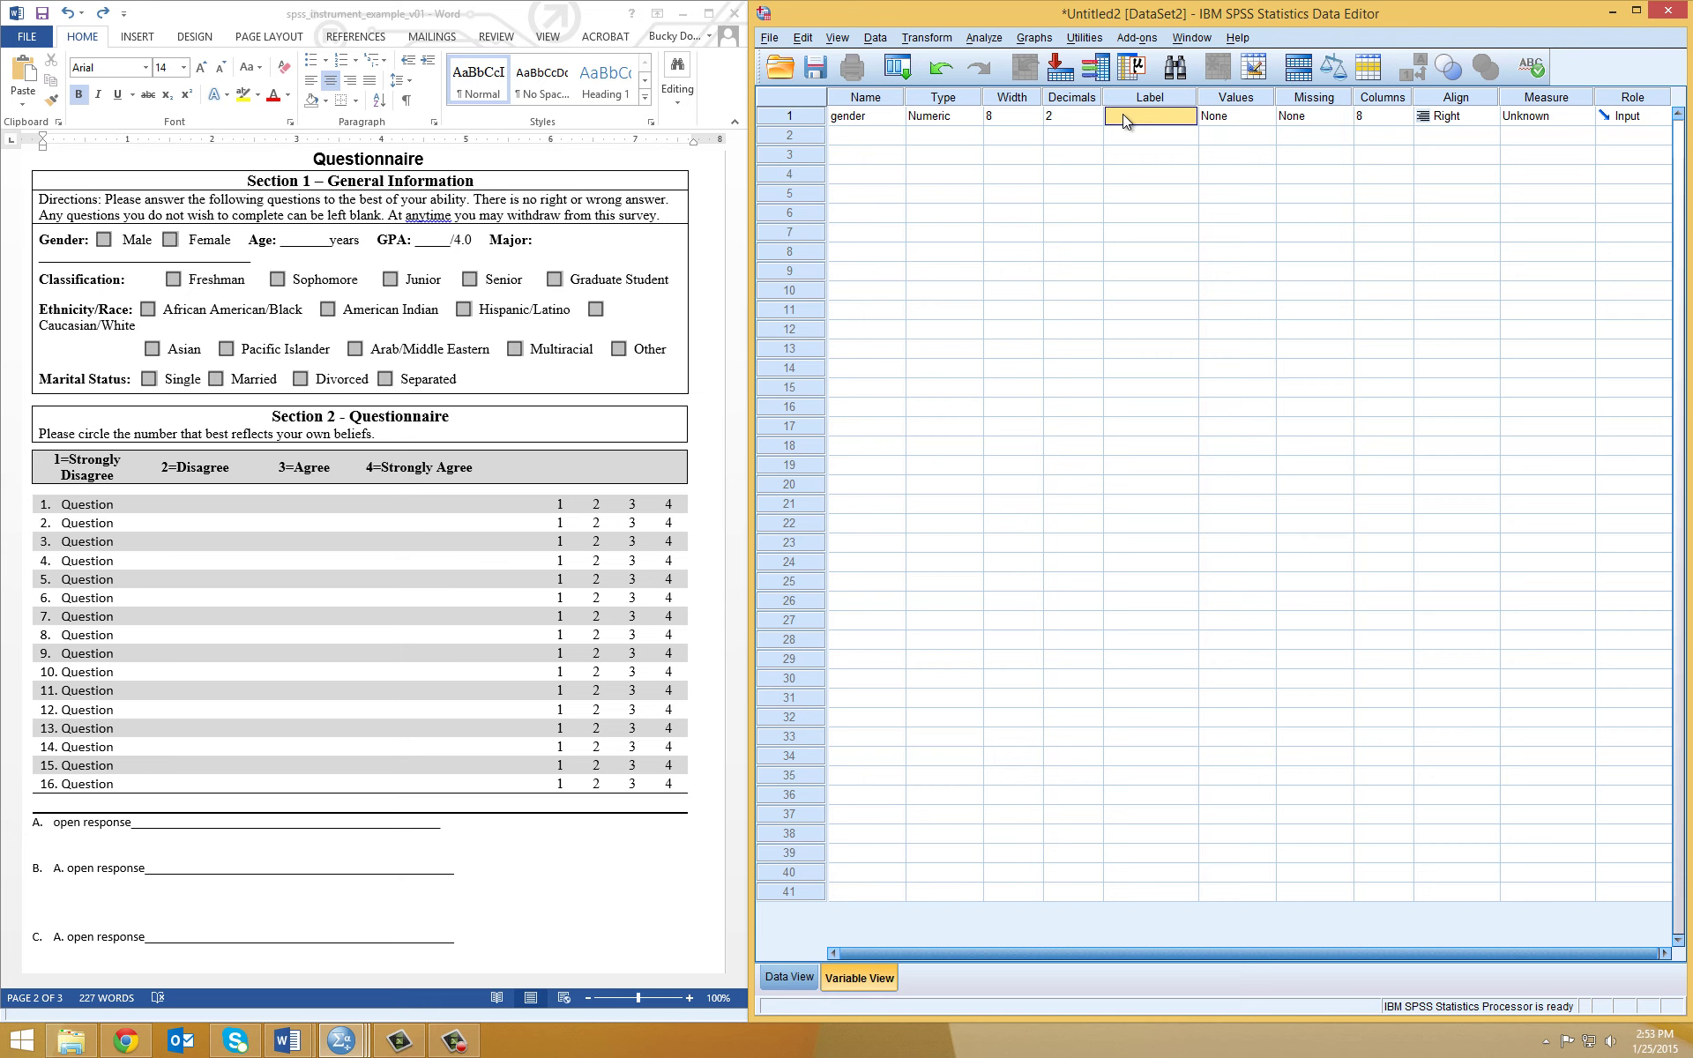
pyautogui.write('Gender')
pyautogui.press('Tab')
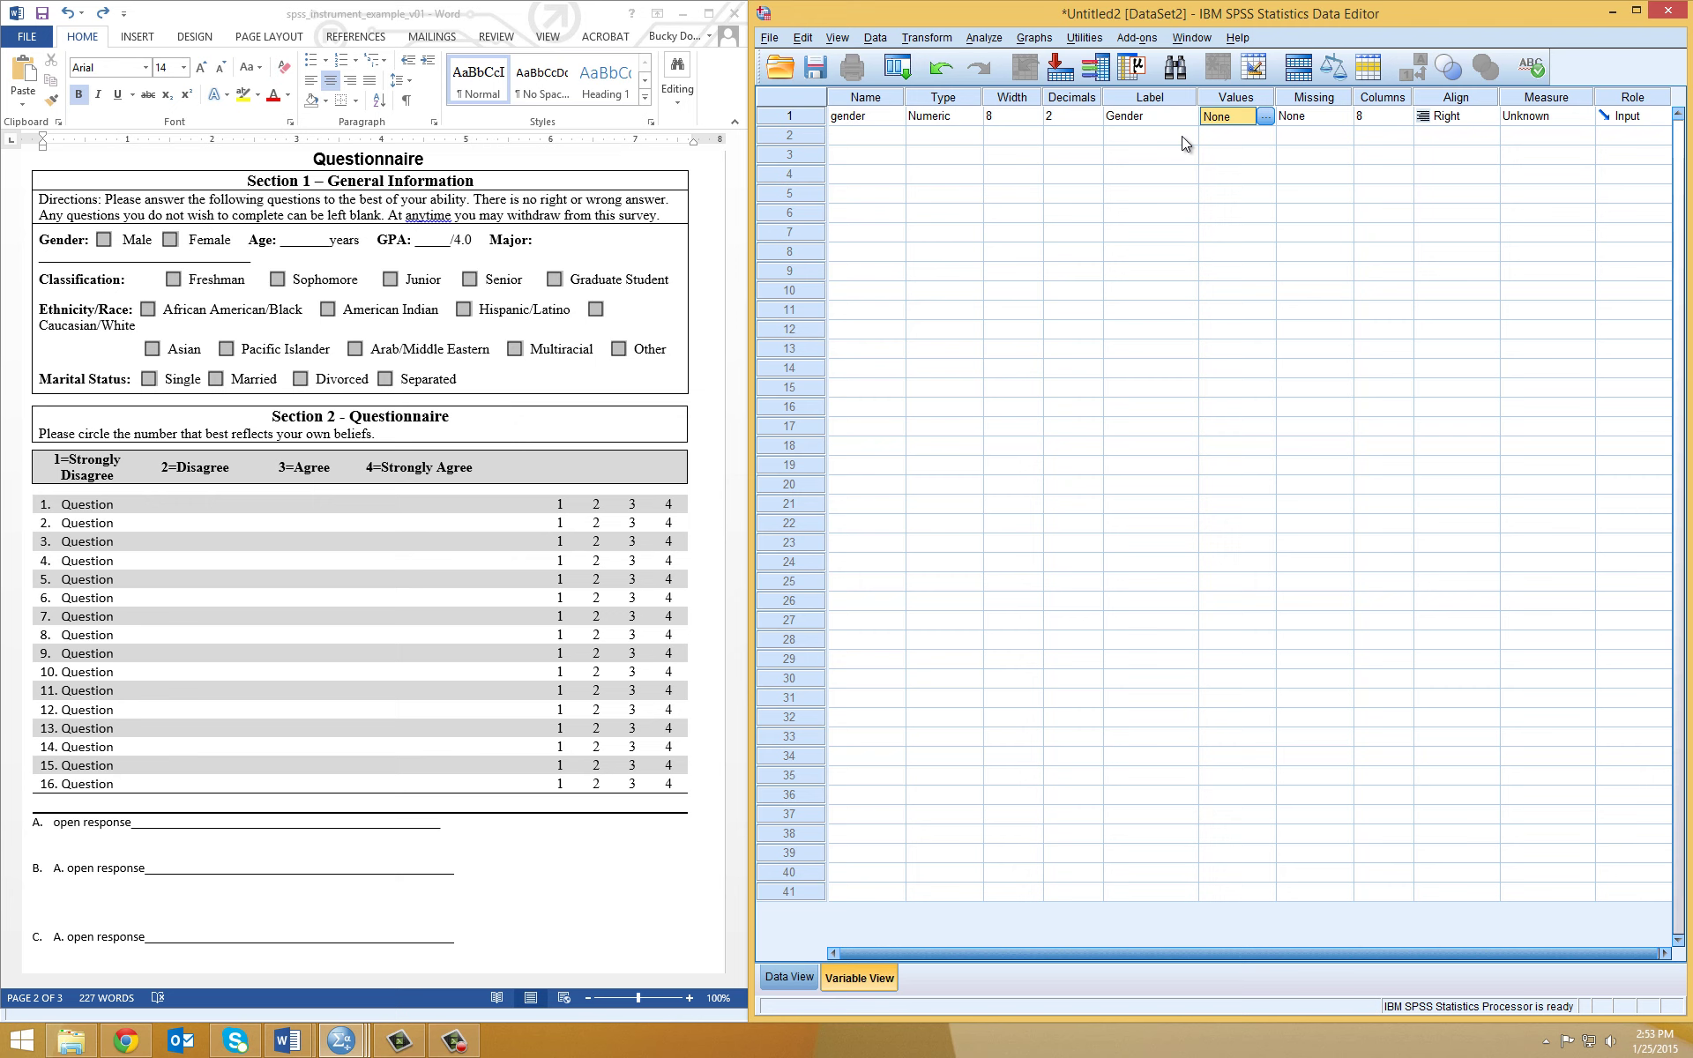
pyautogui.click(1266, 117)
pyautogui.moveTo(1202, 393); pyautogui.dragTo(1111, 236)
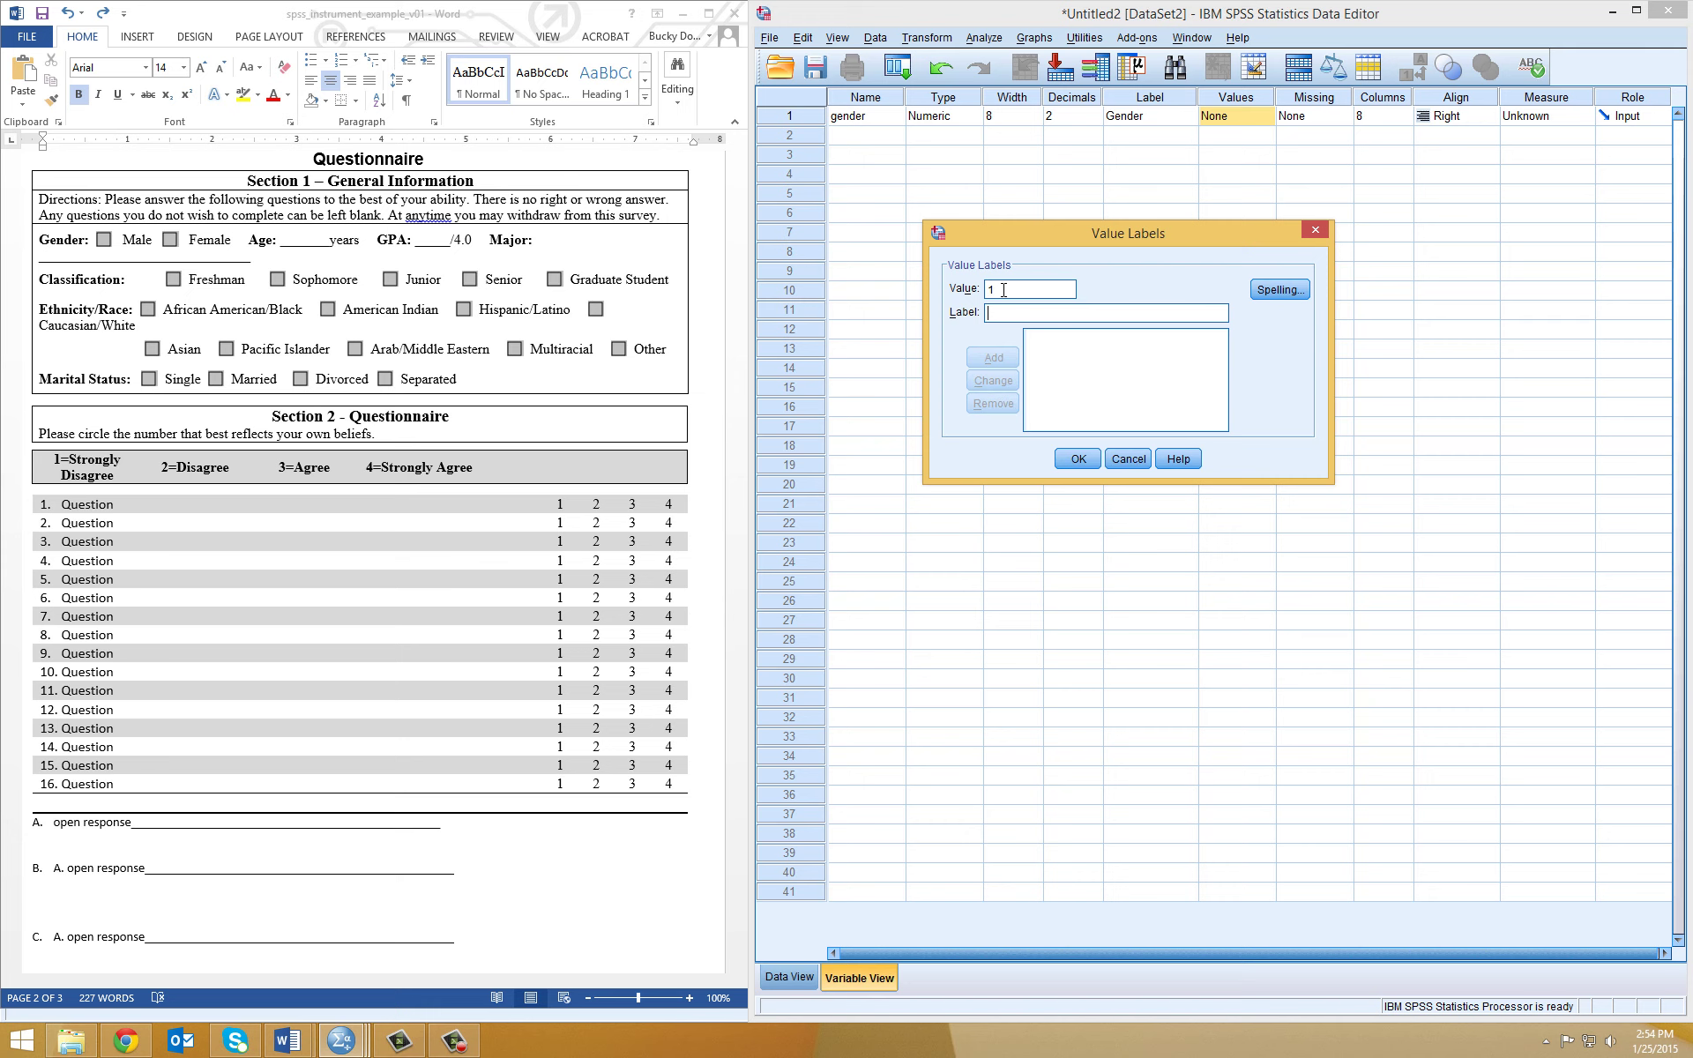
# Give gender the value labels 1 = Male and 2 = Female and confirm.
pyautogui.write('Male')
pyautogui.click(993, 357)
pyautogui.click(1018, 290)
pyautogui.write('Female')
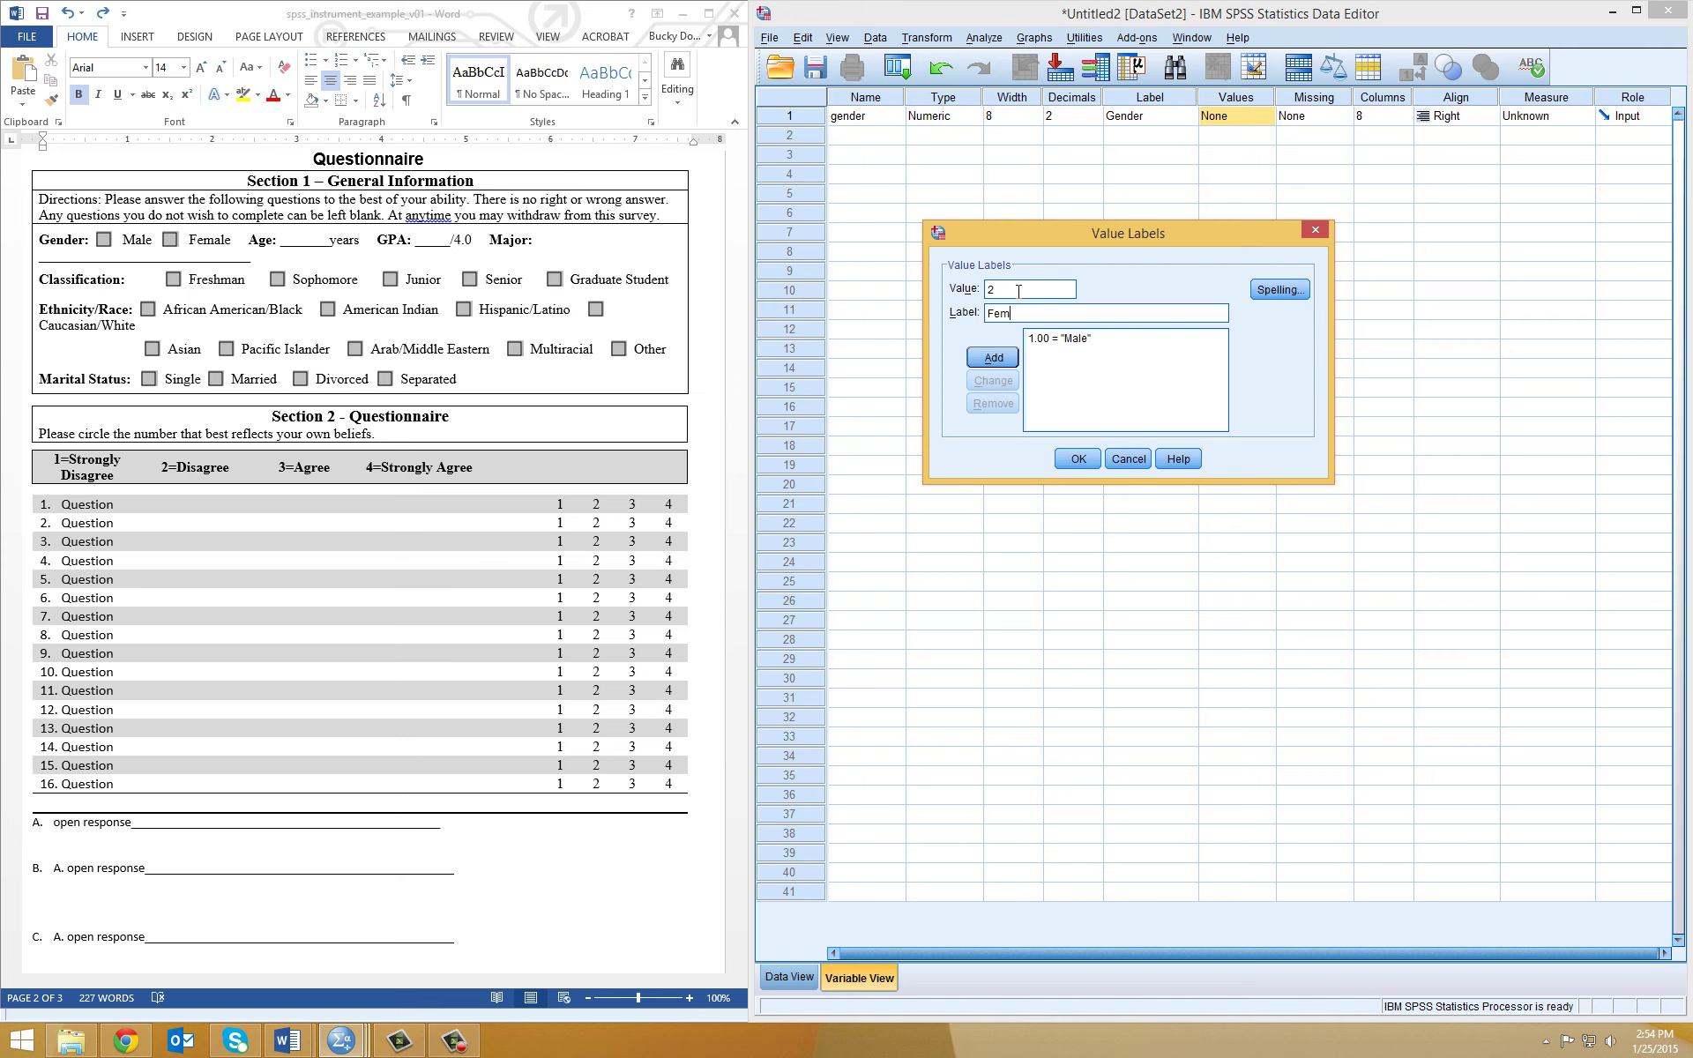
pyautogui.click(993, 357)
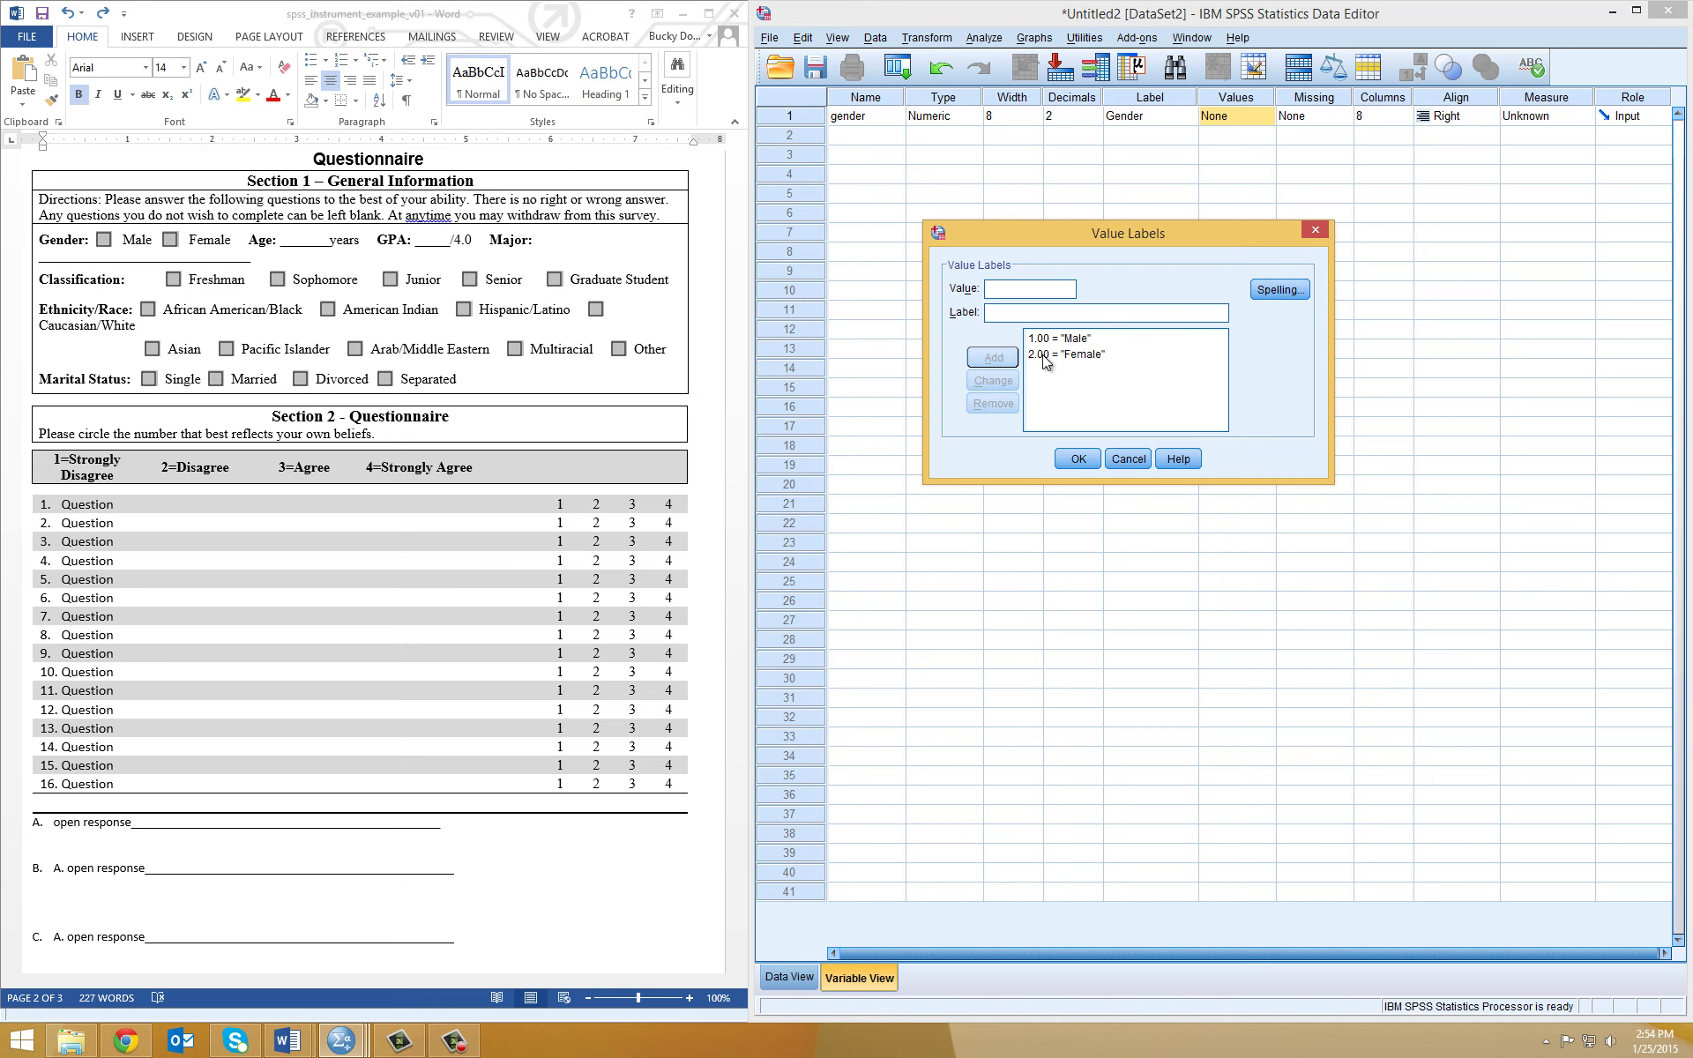
pyautogui.click(1075, 462)
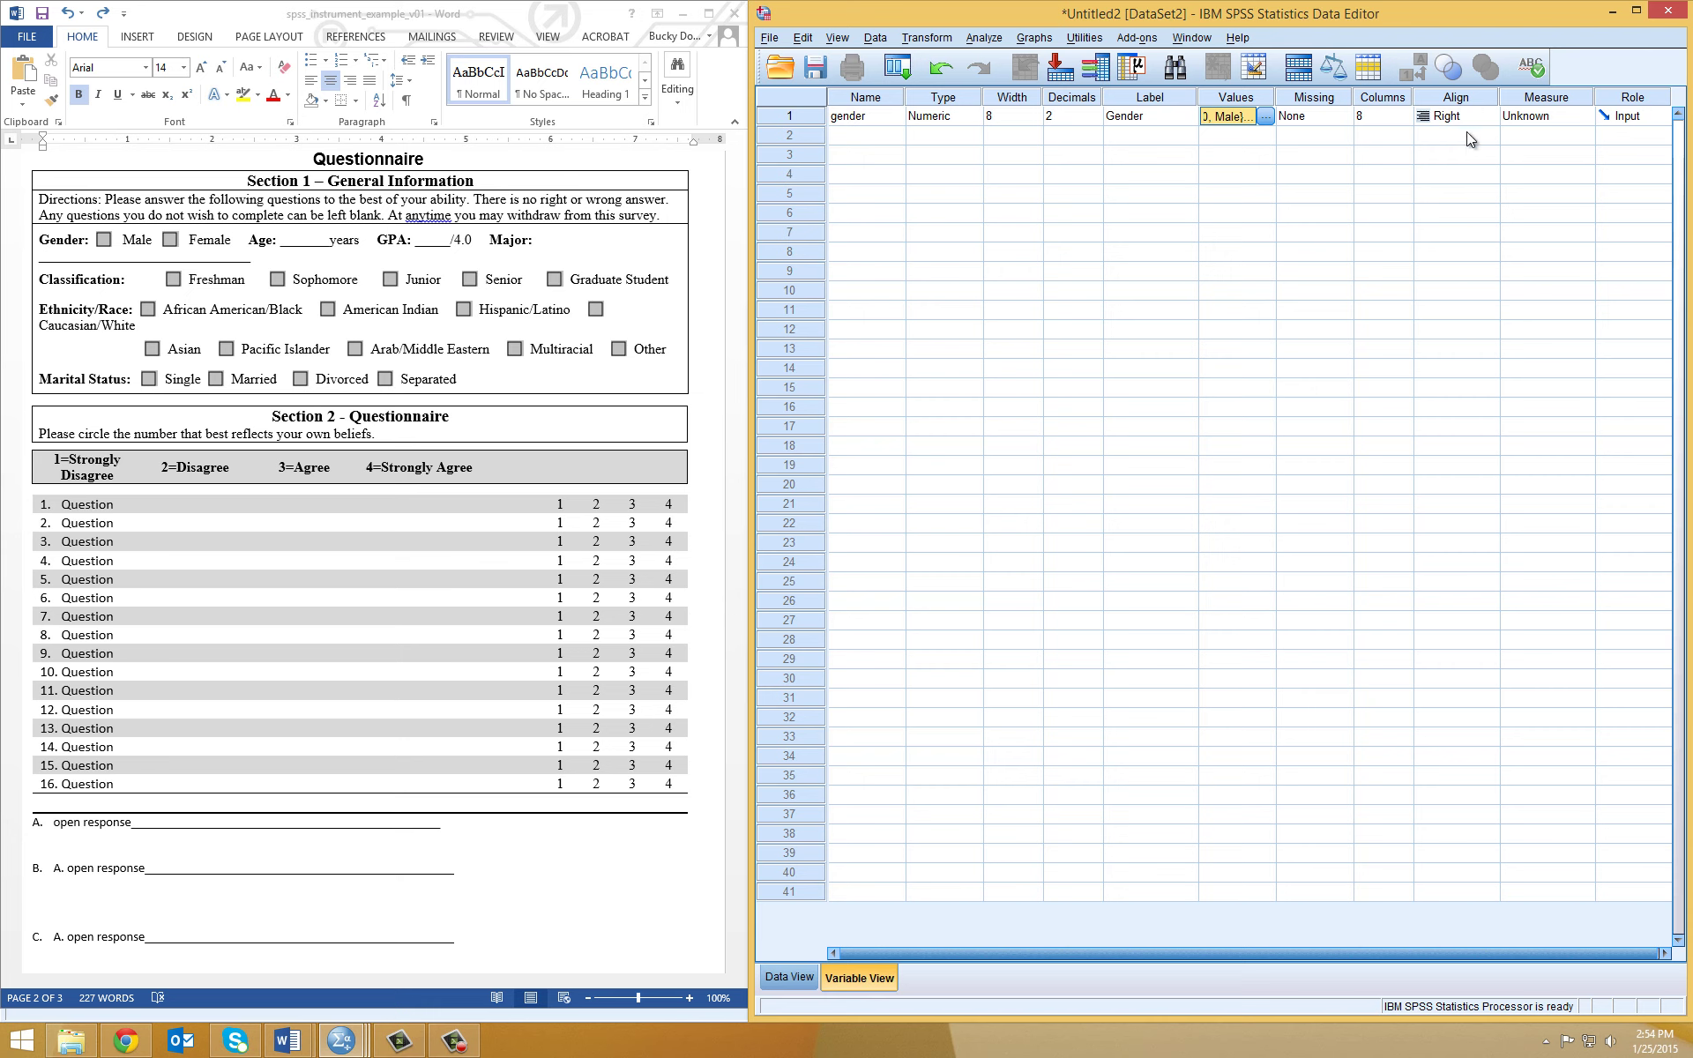
# Set gender's measurement level to Nominal.
pyautogui.press('Tab')
pyautogui.press('Tab')
pyautogui.press('Tab')
pyautogui.press('Tab')
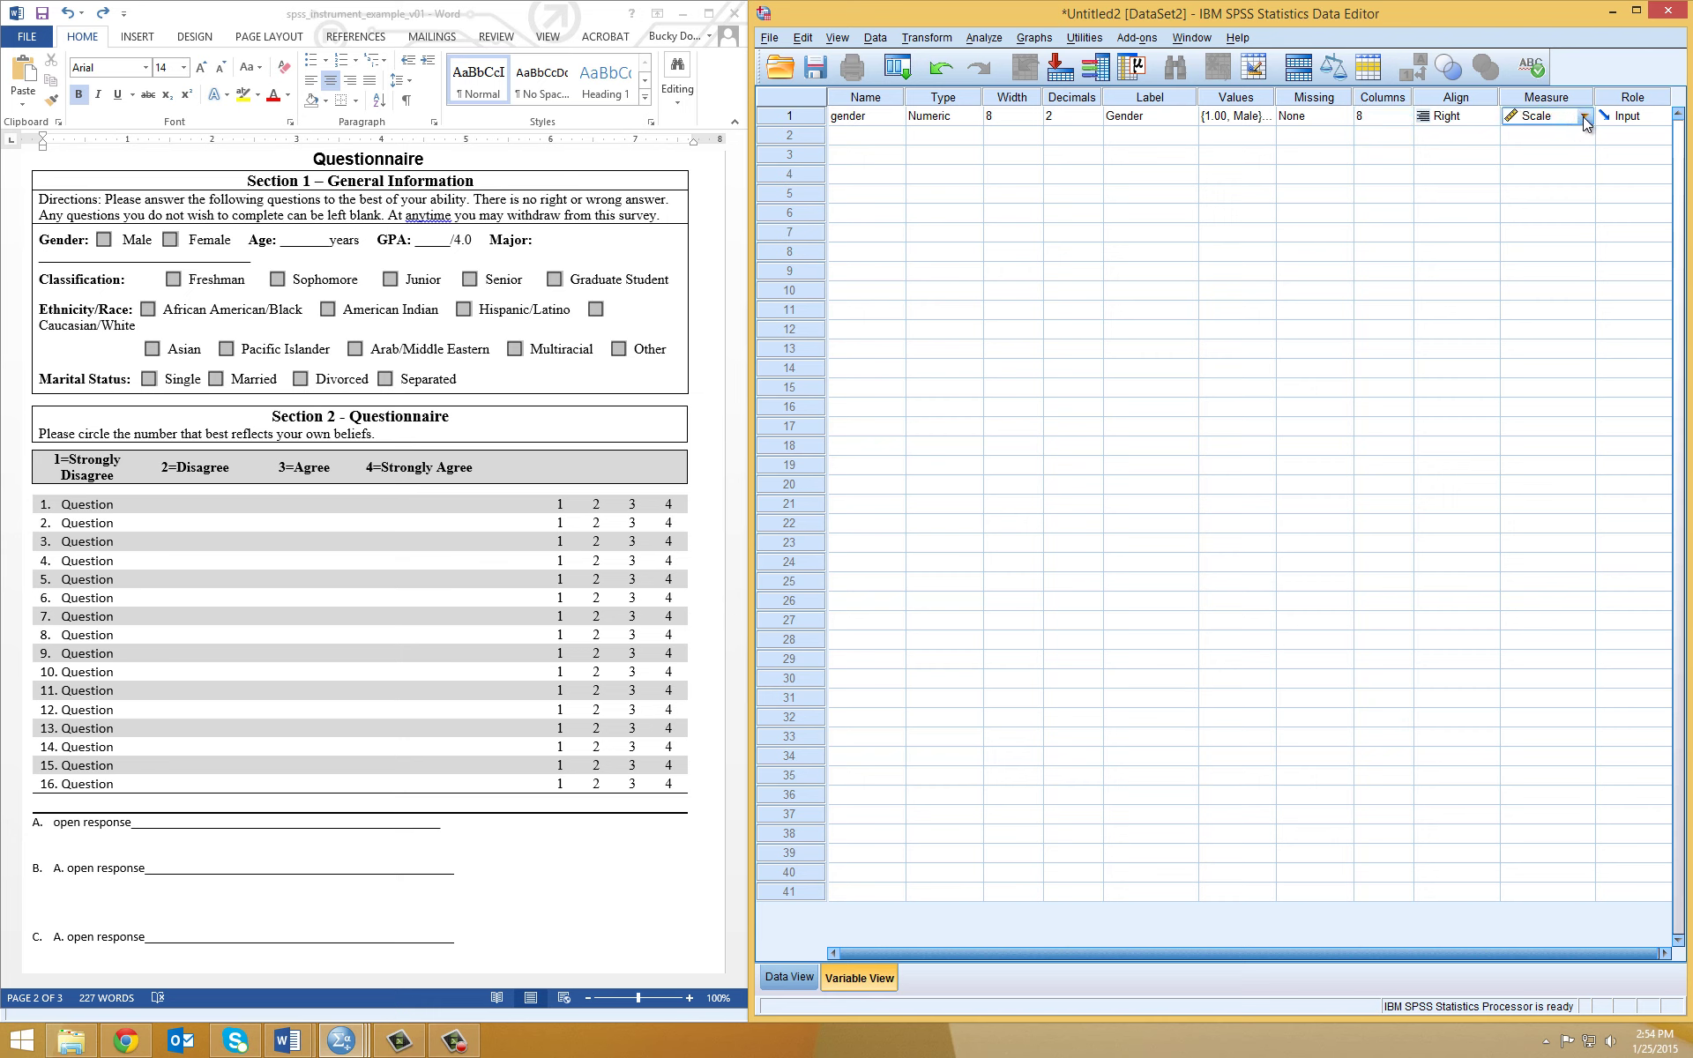
pyautogui.click(1584, 120)
# Define row 2 variable age, labelled 'Age', with Scale measurement.
pyautogui.click(856, 138)
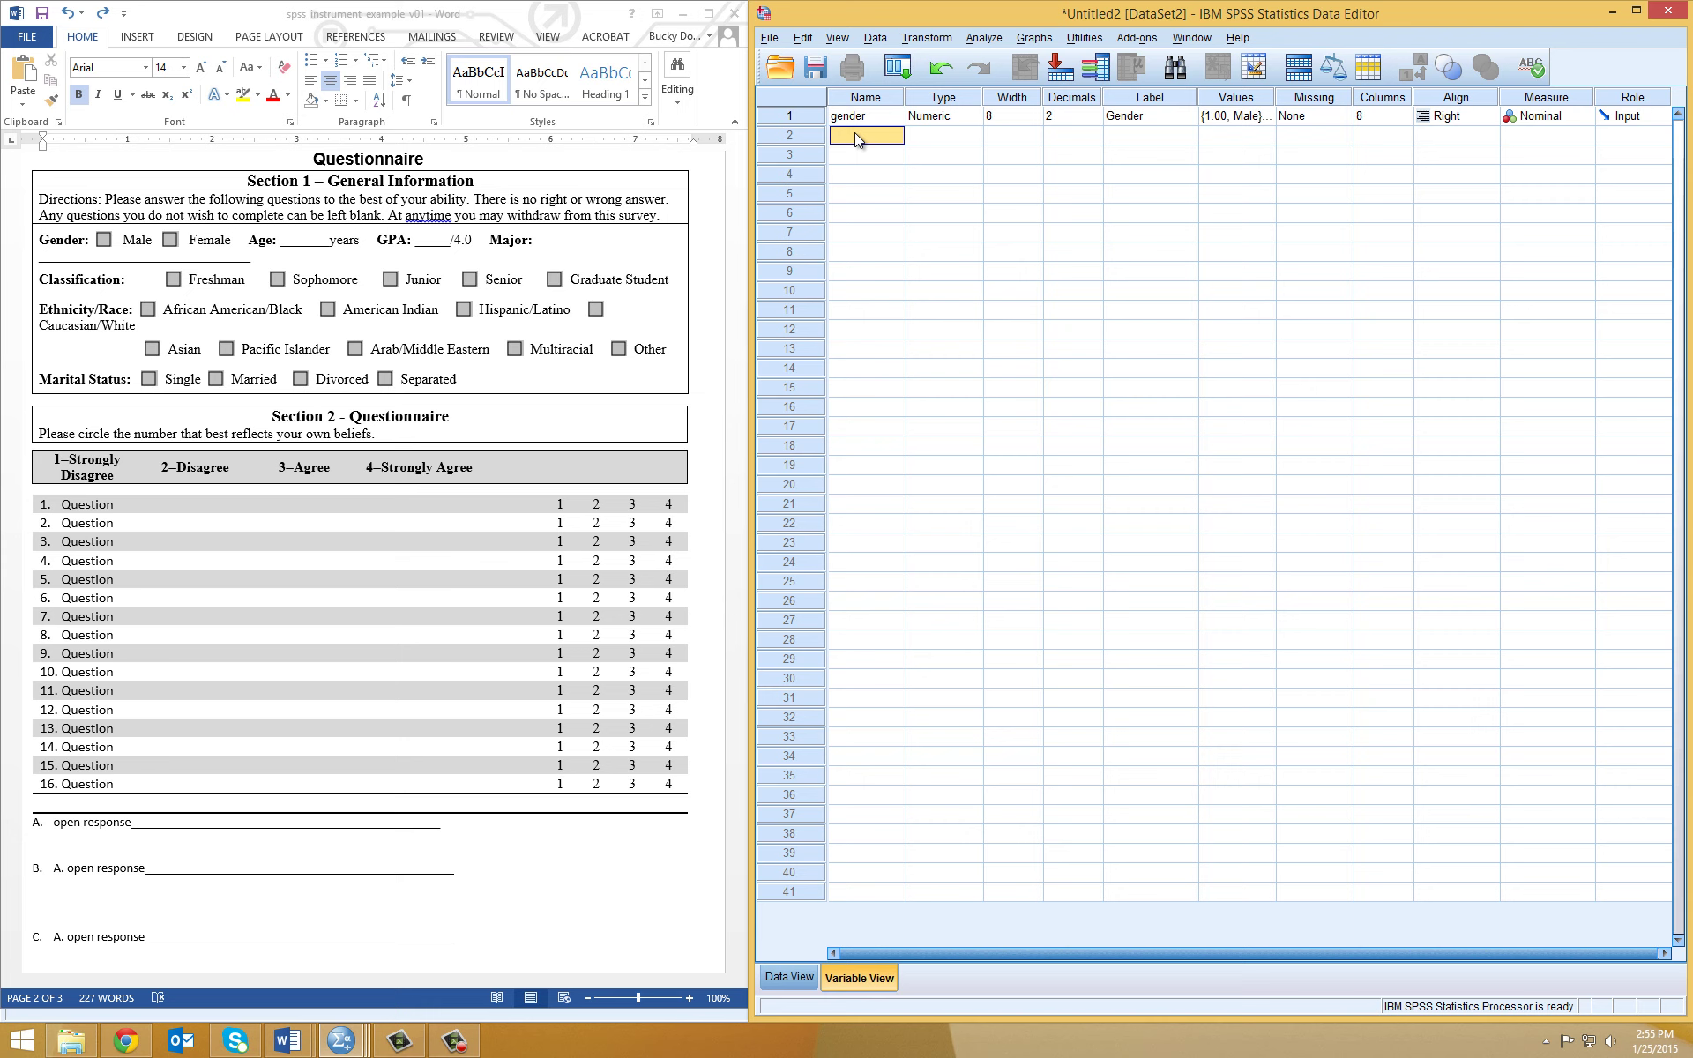
pyautogui.write('age')
pyautogui.press('Tab')
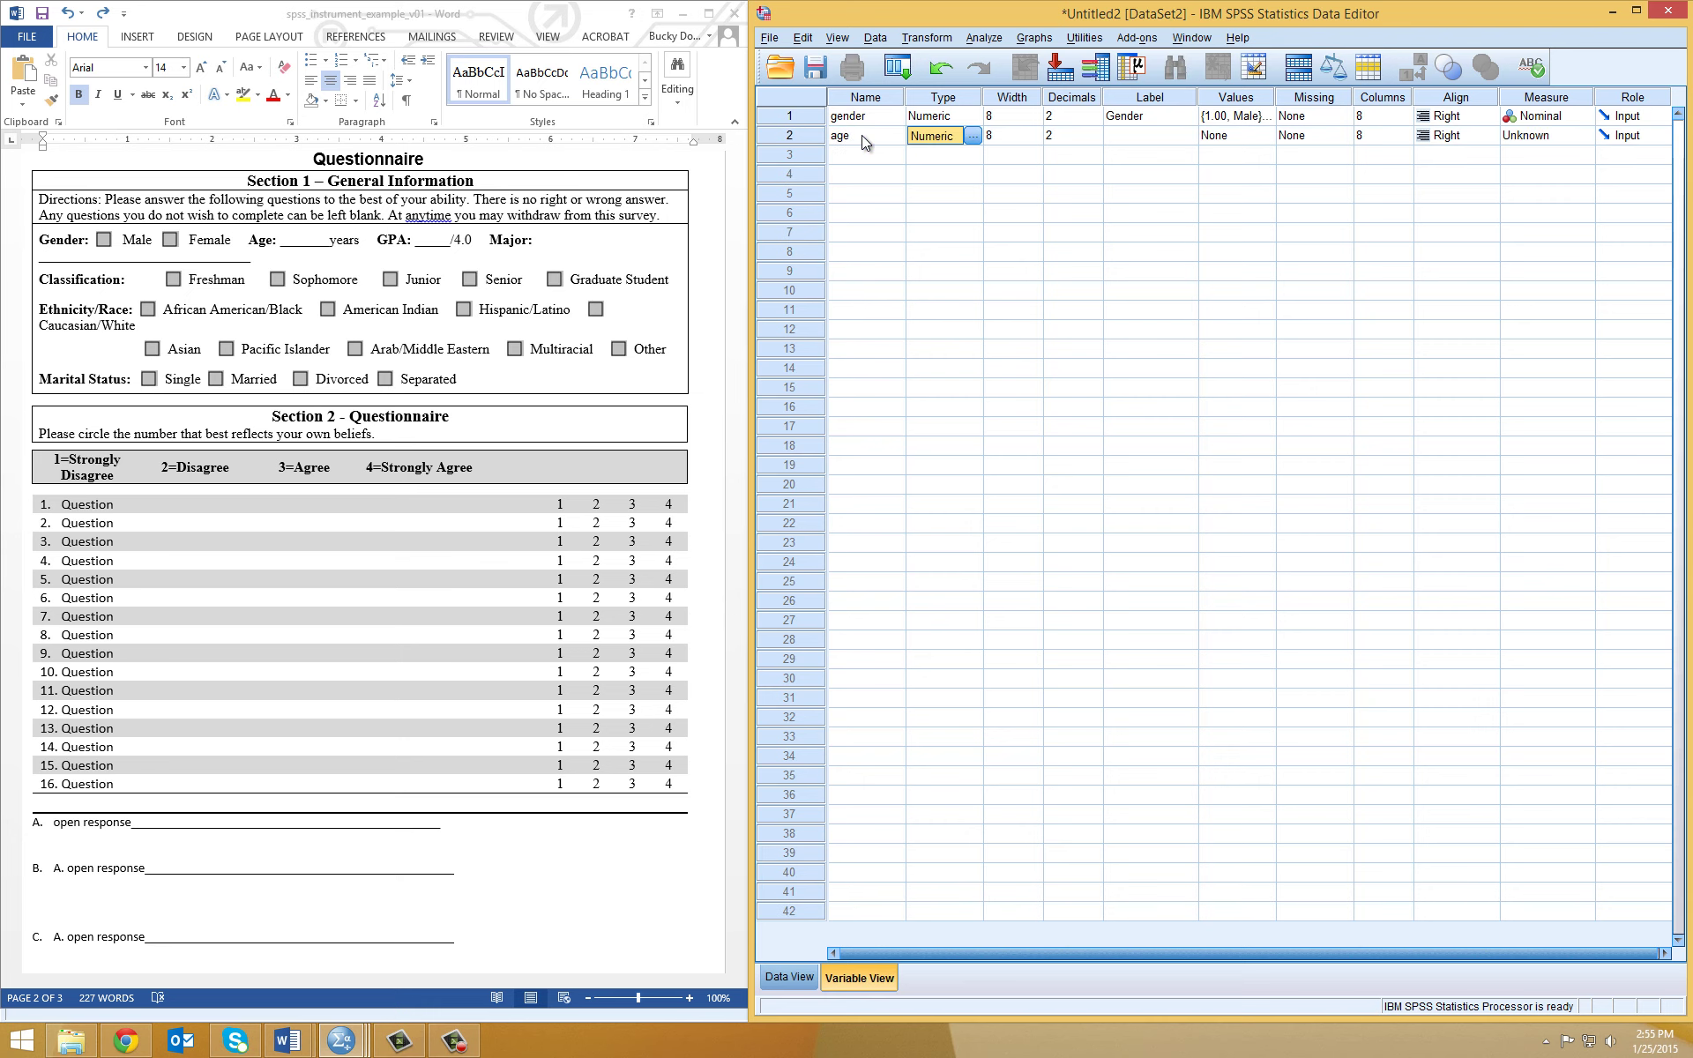
pyautogui.press('Tab')
pyautogui.press('Tab')
pyautogui.press('Tab')
pyautogui.write('Age')
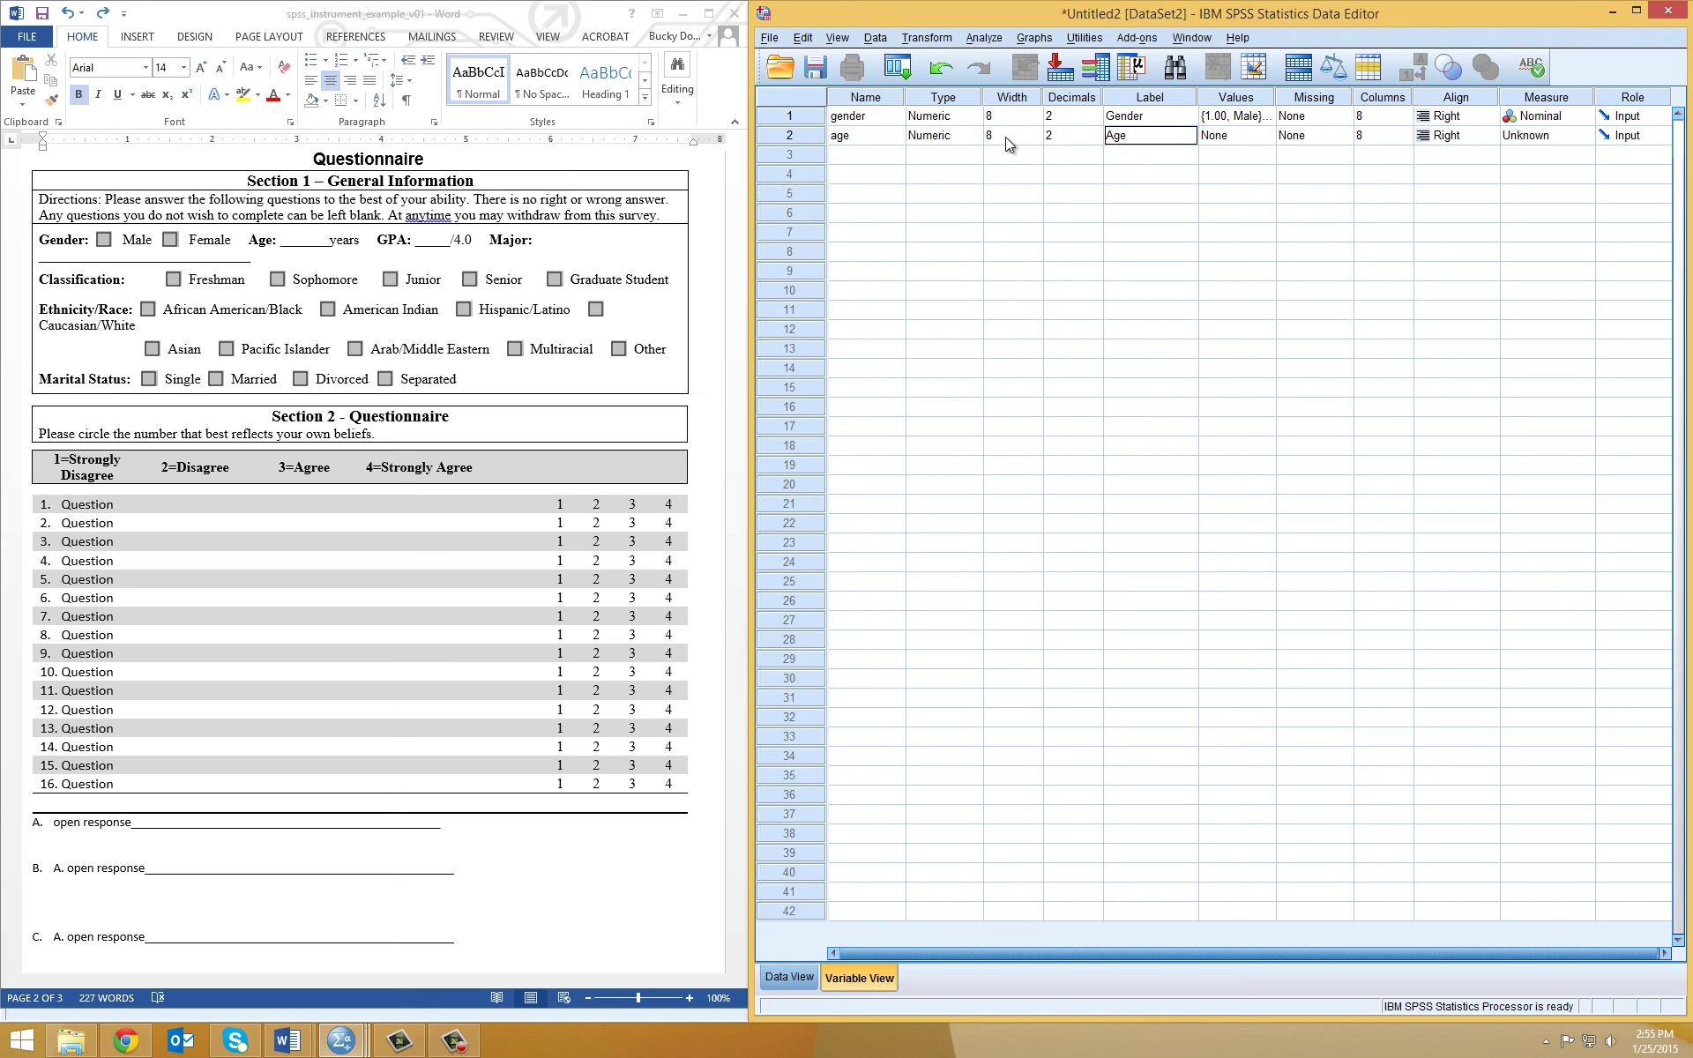
pyautogui.press('Tab')
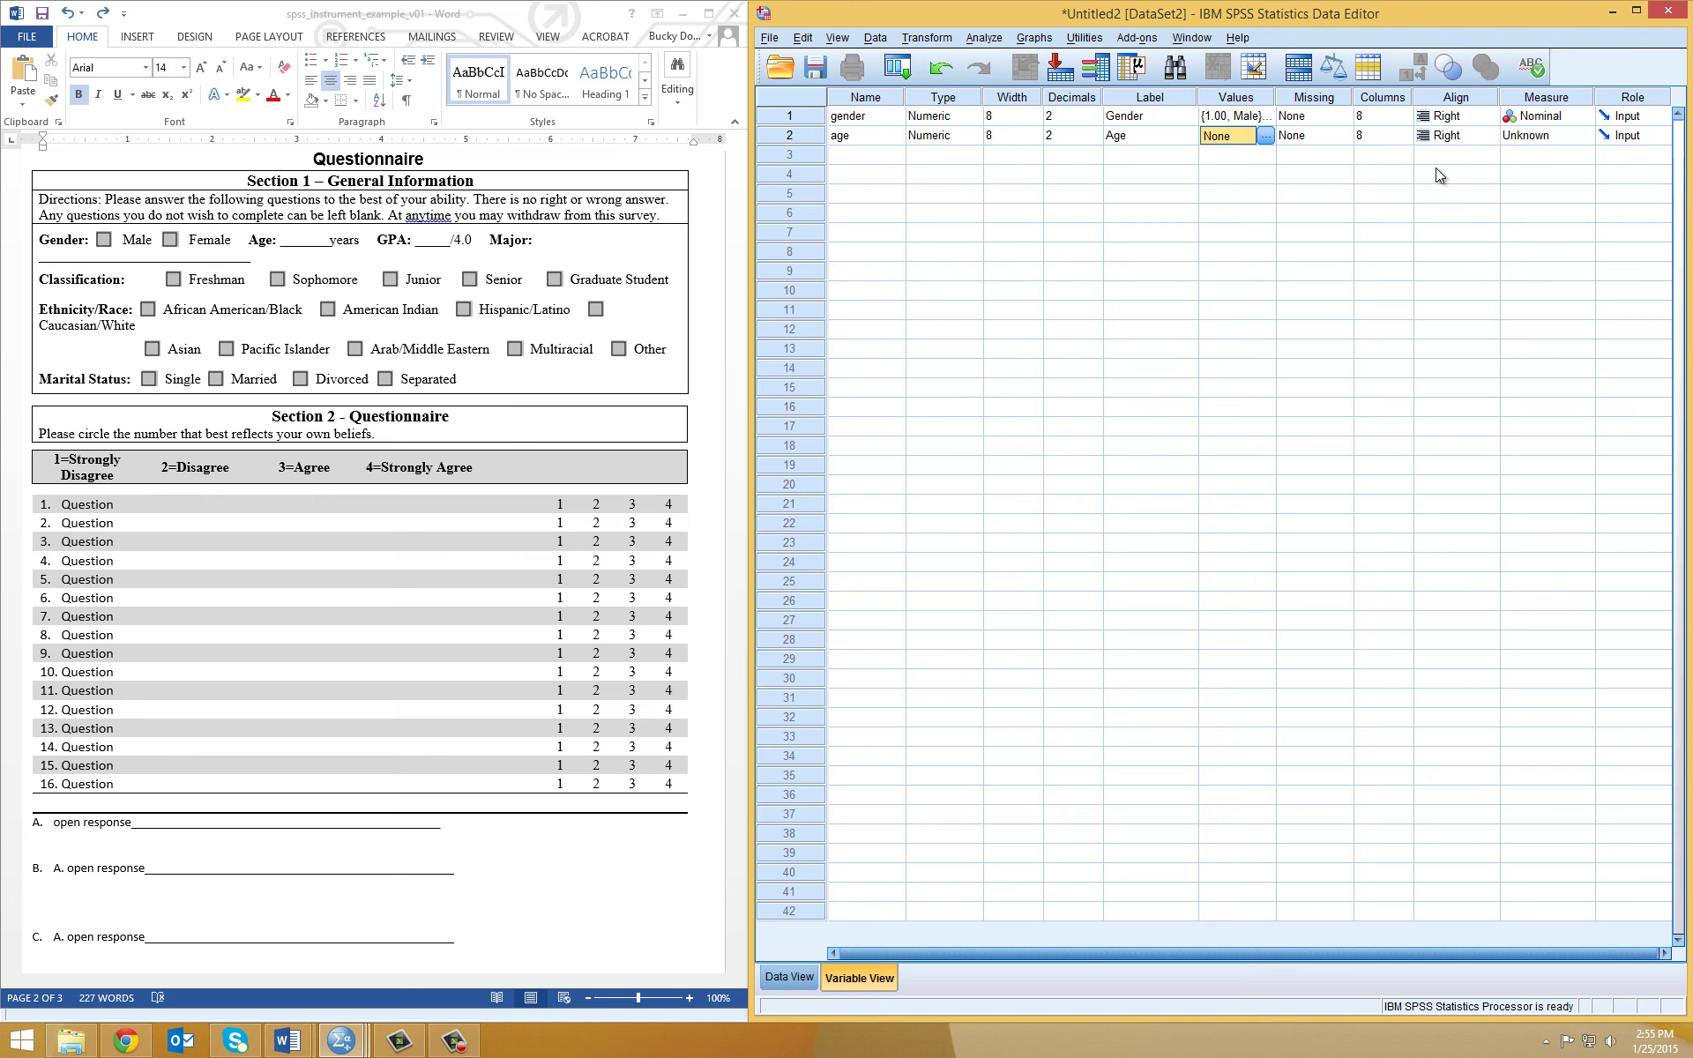
pyautogui.click(1552, 135)
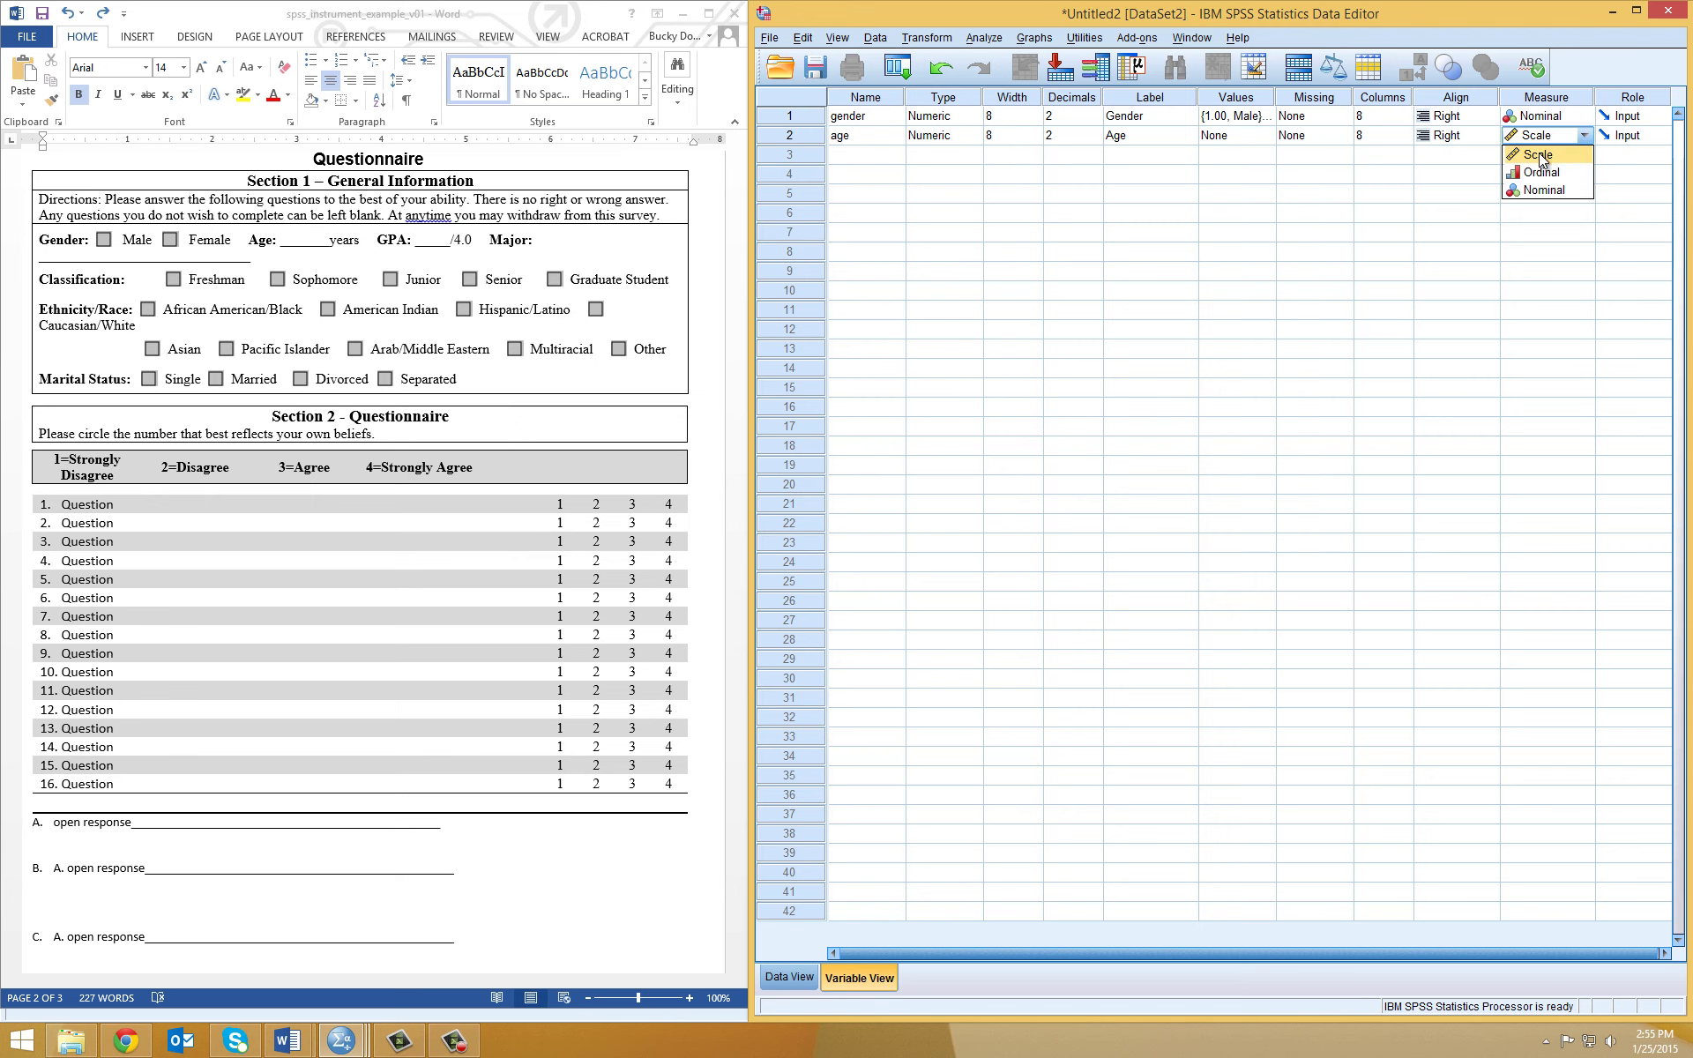
pyautogui.click(1539, 156)
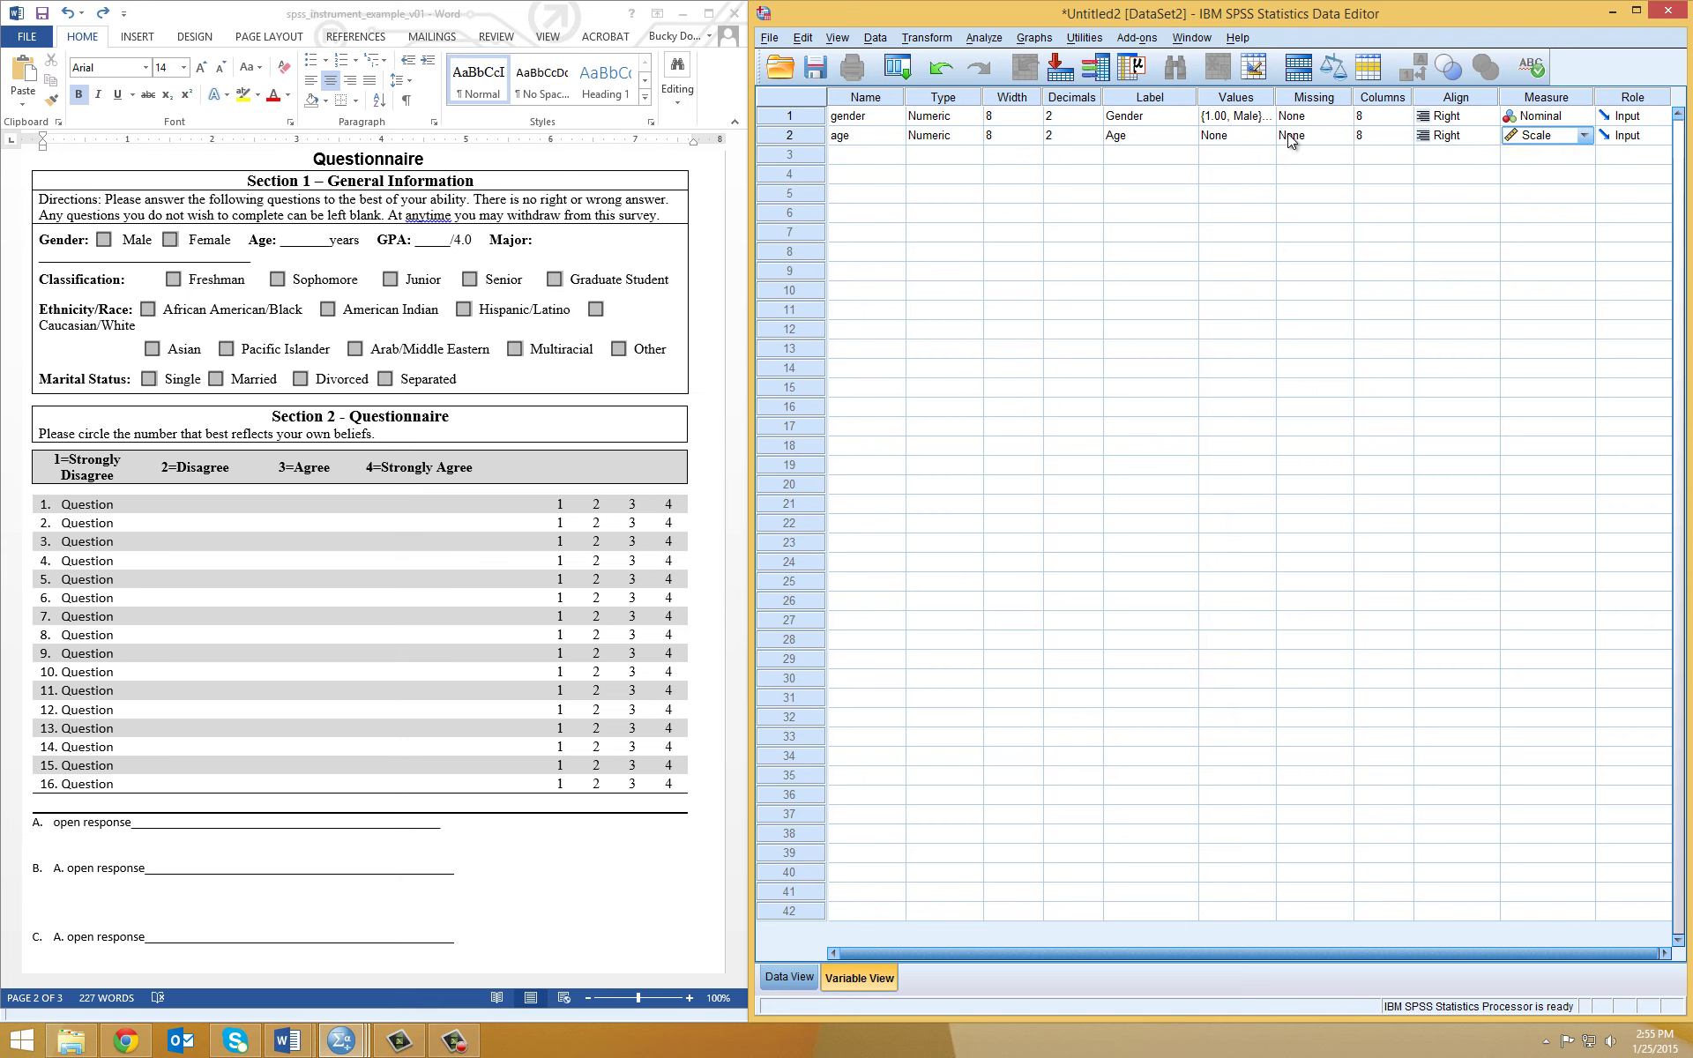
pyautogui.click(846, 156)
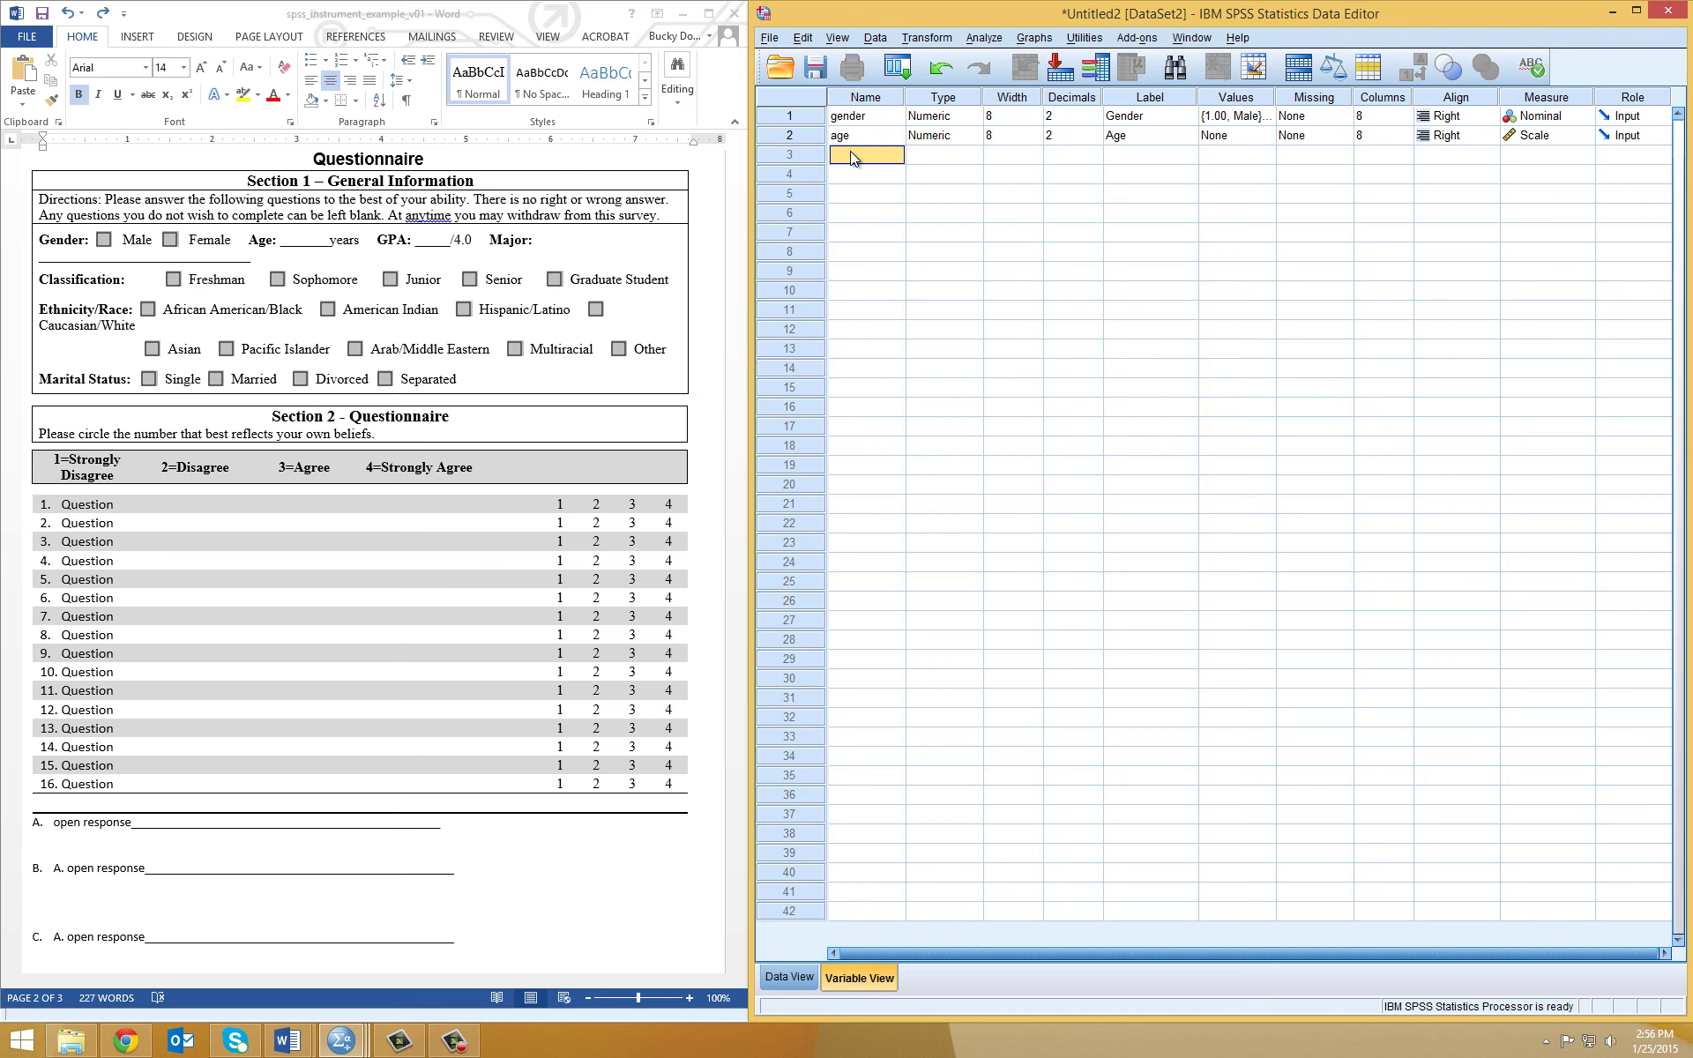
# Name the row 3 variable class and label it 'Classification'.
pyautogui.write('class')
pyautogui.press('Tab')
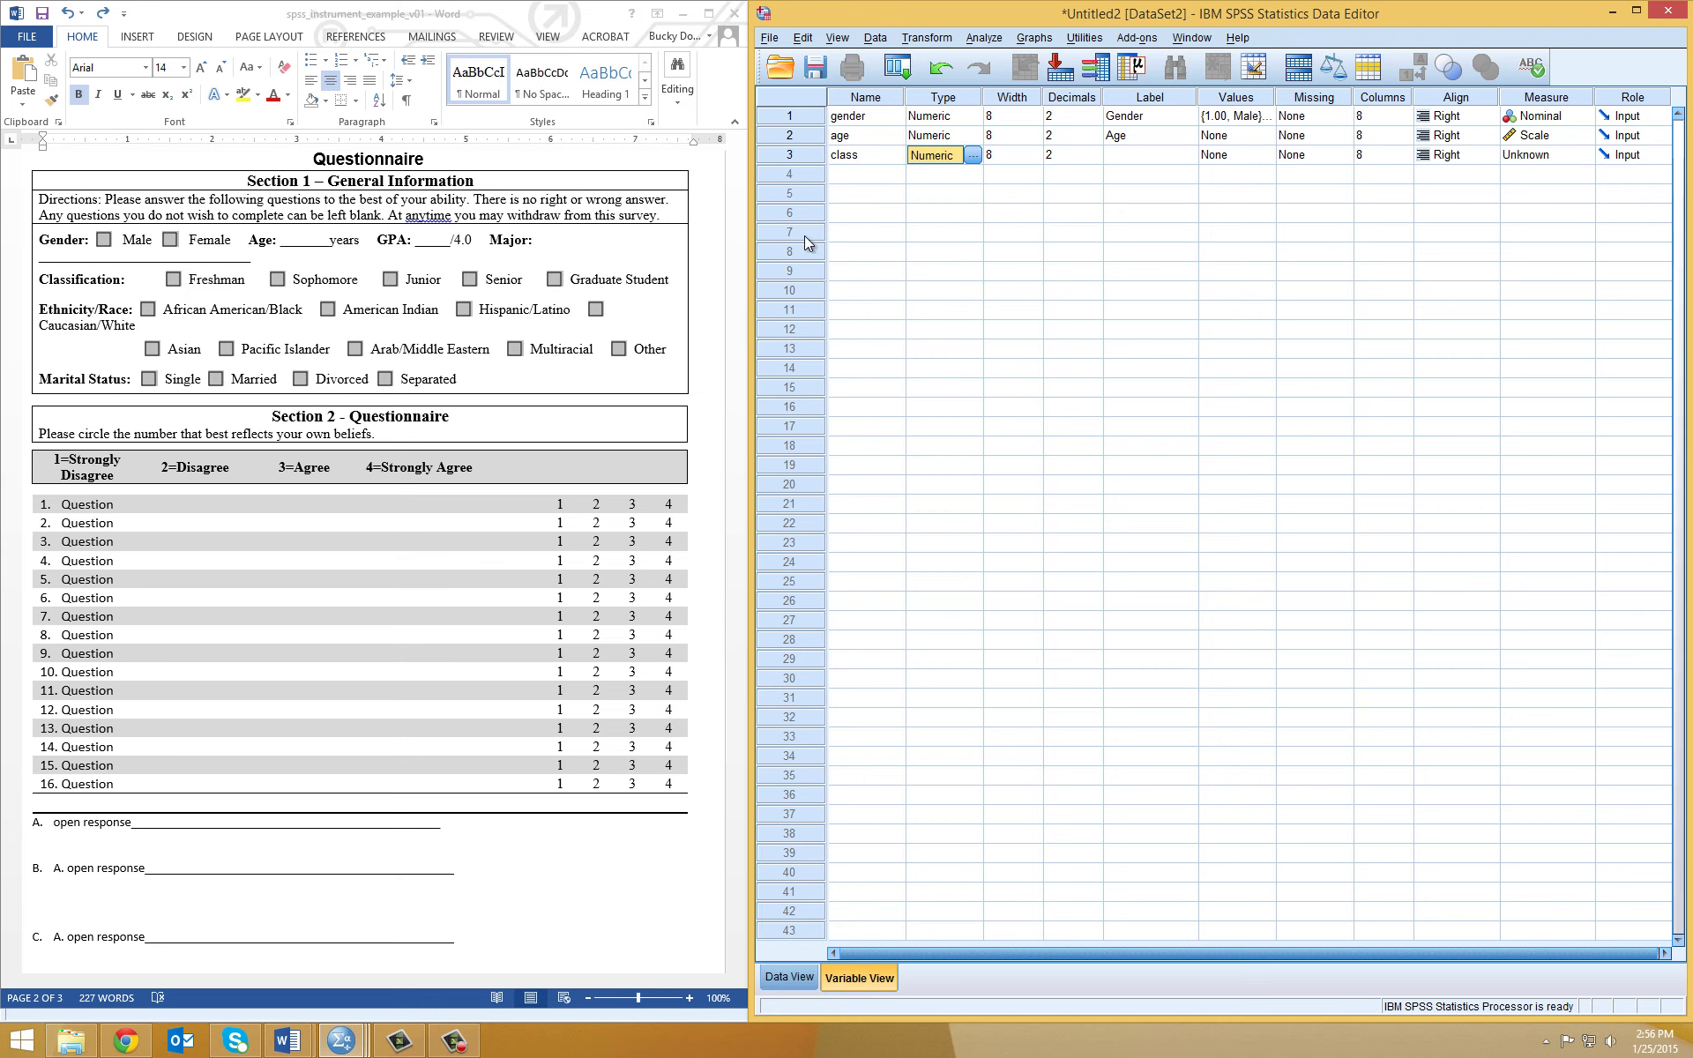
pyautogui.click(871, 159)
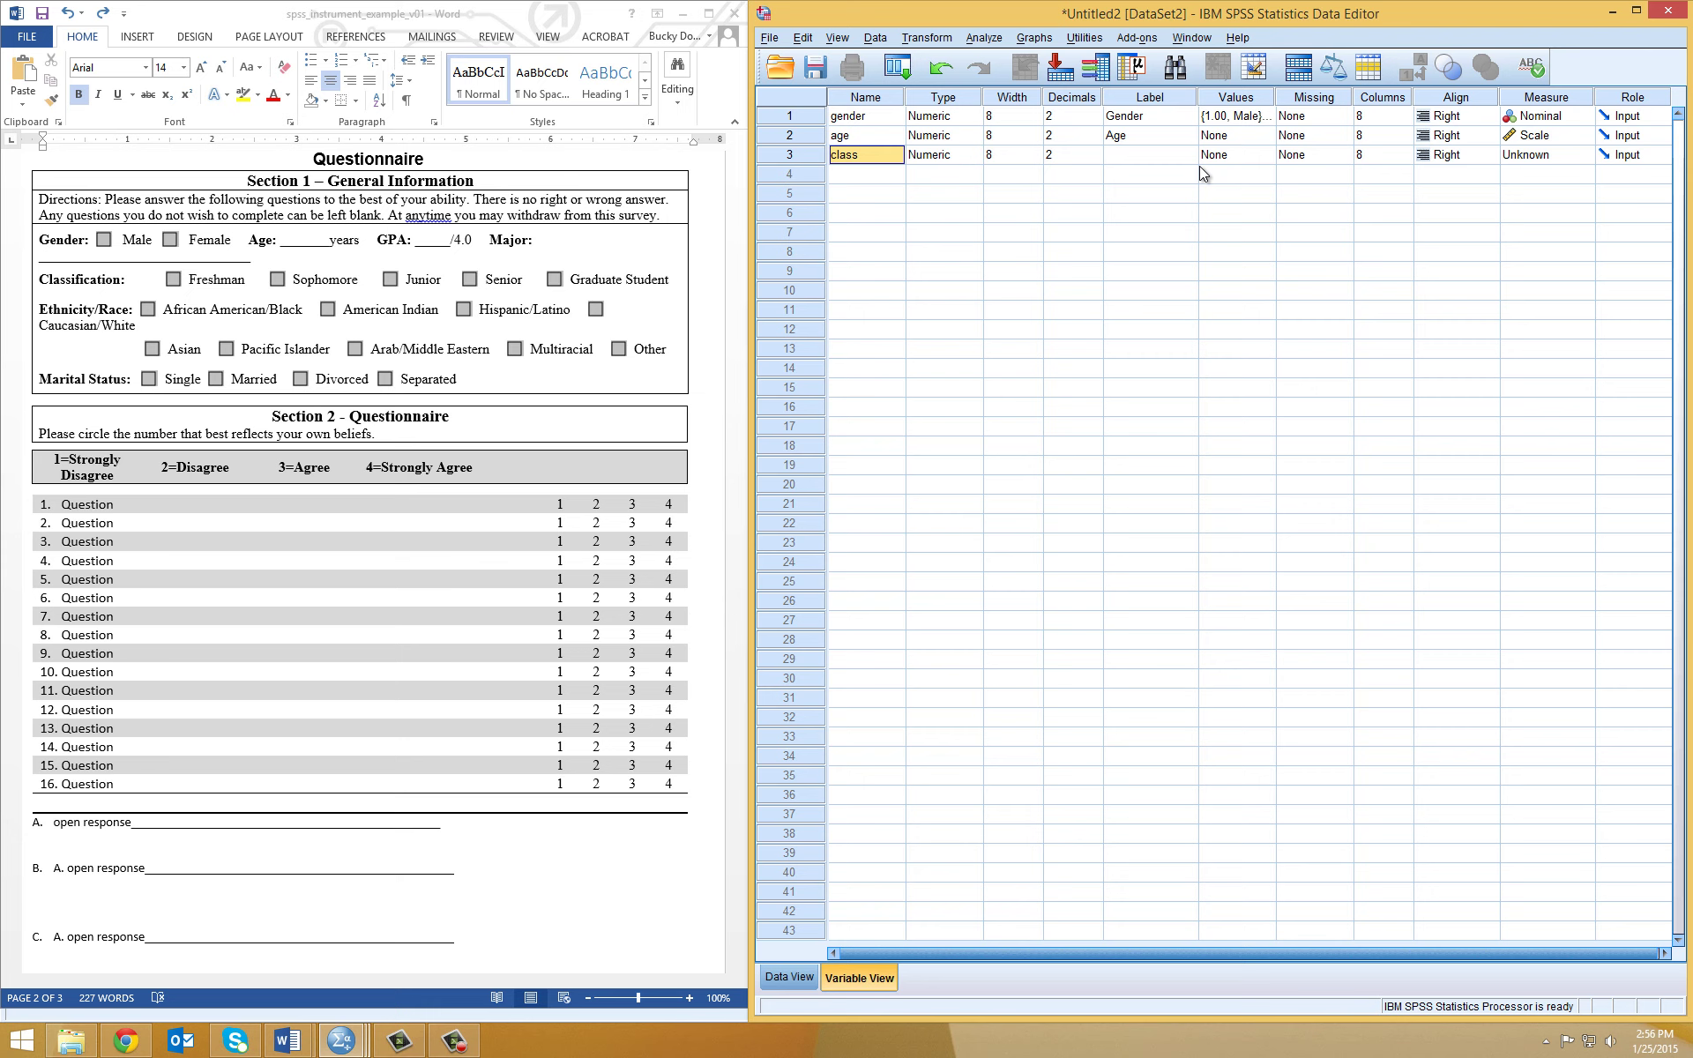
pyautogui.click(1180, 156)
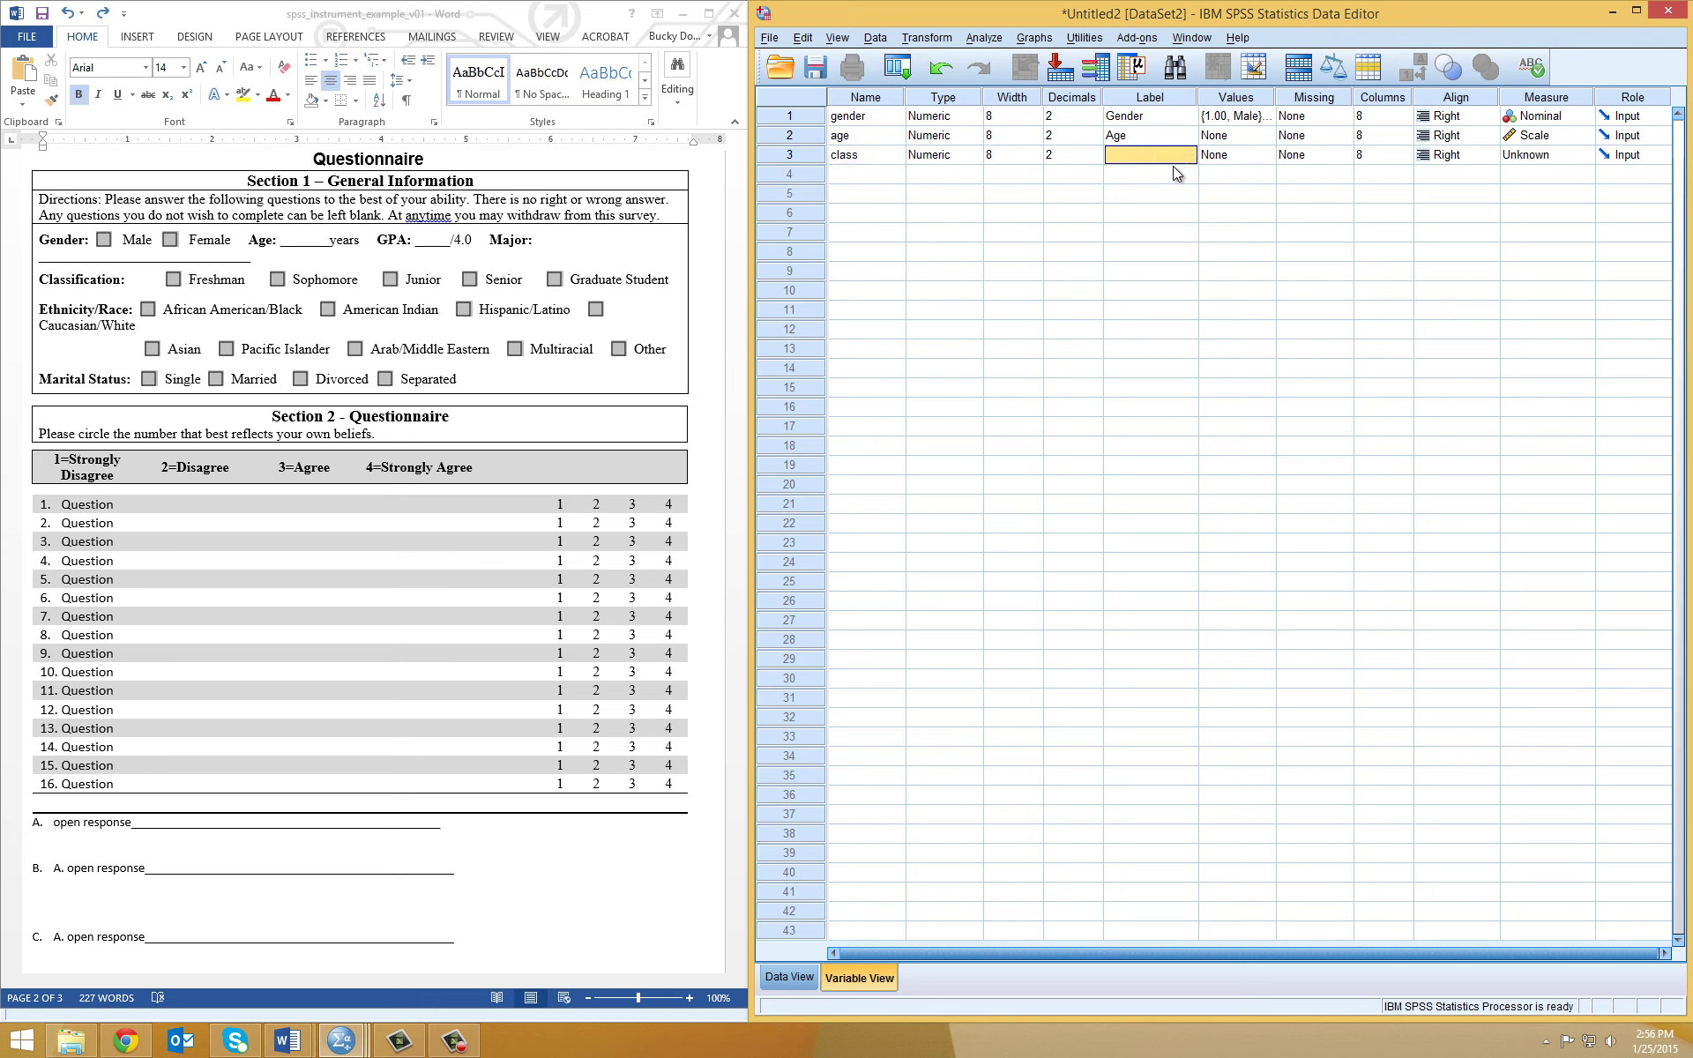
pyautogui.write('Classification')
# Add class value labels 1 = Freshman, 2 = Sophomore and 3 = Junior.
pyautogui.click(1257, 155)
pyautogui.click(1268, 155)
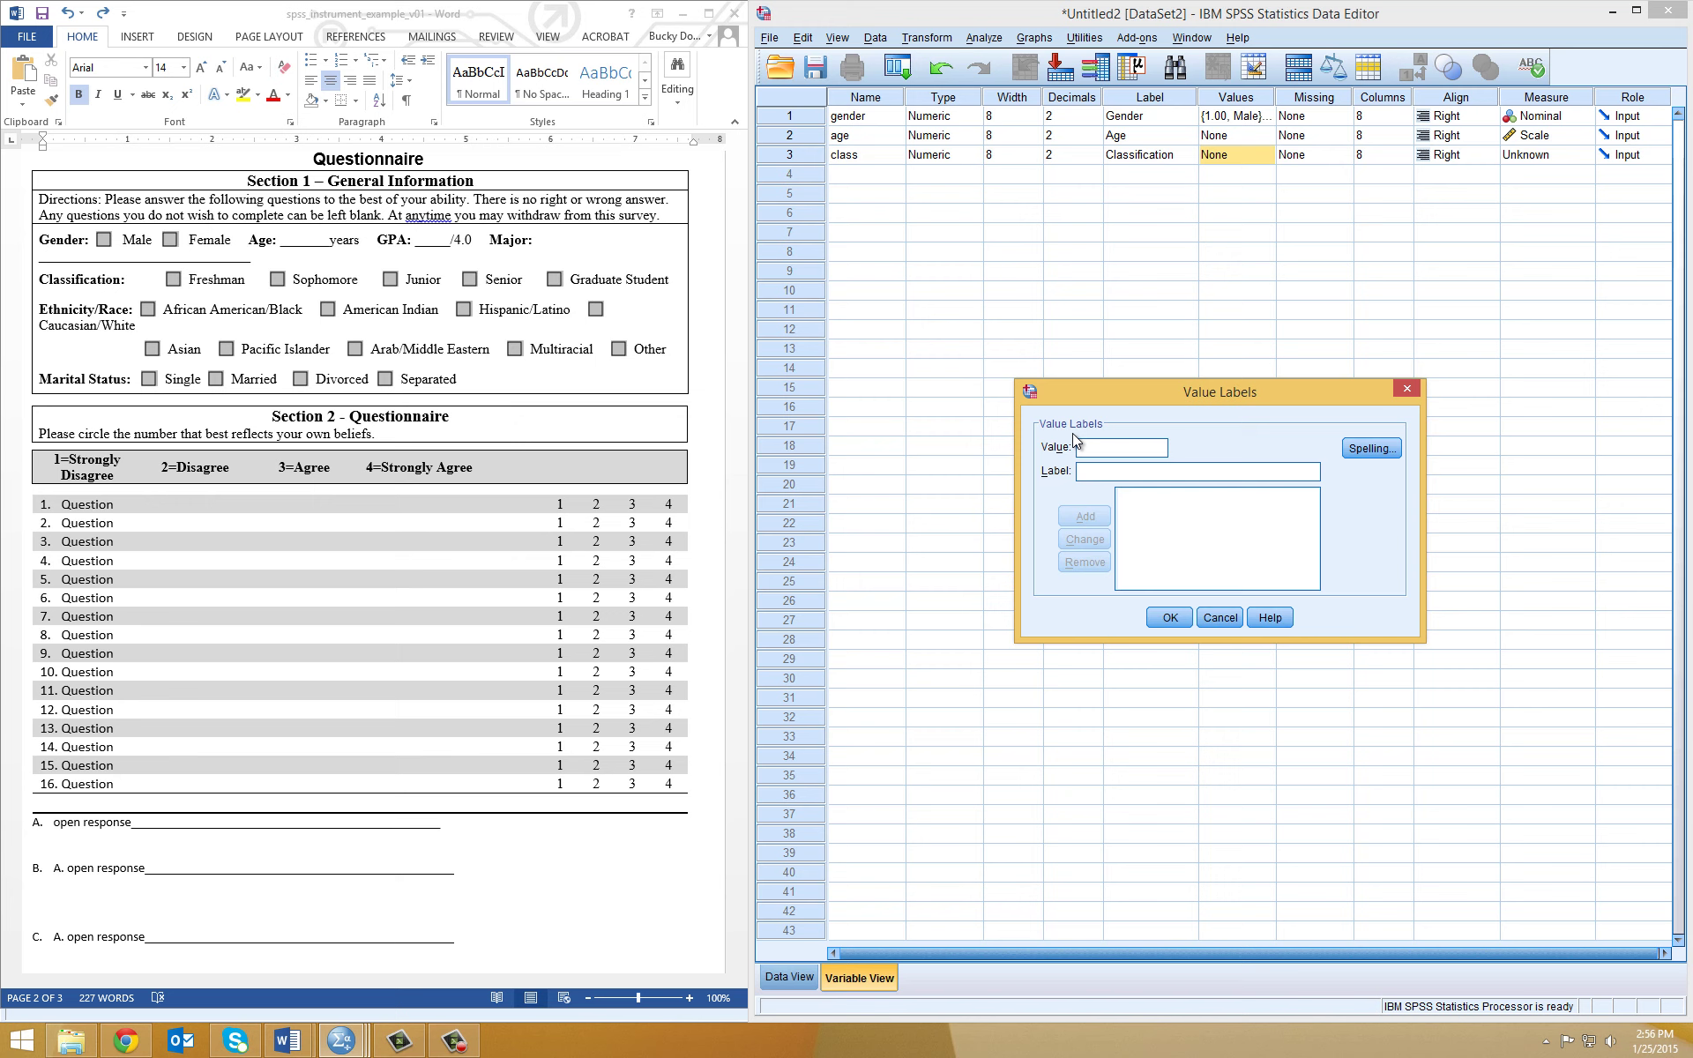
pyautogui.write('1')
pyautogui.write('Freshman')
pyautogui.press('Return')
pyautogui.write('2S')
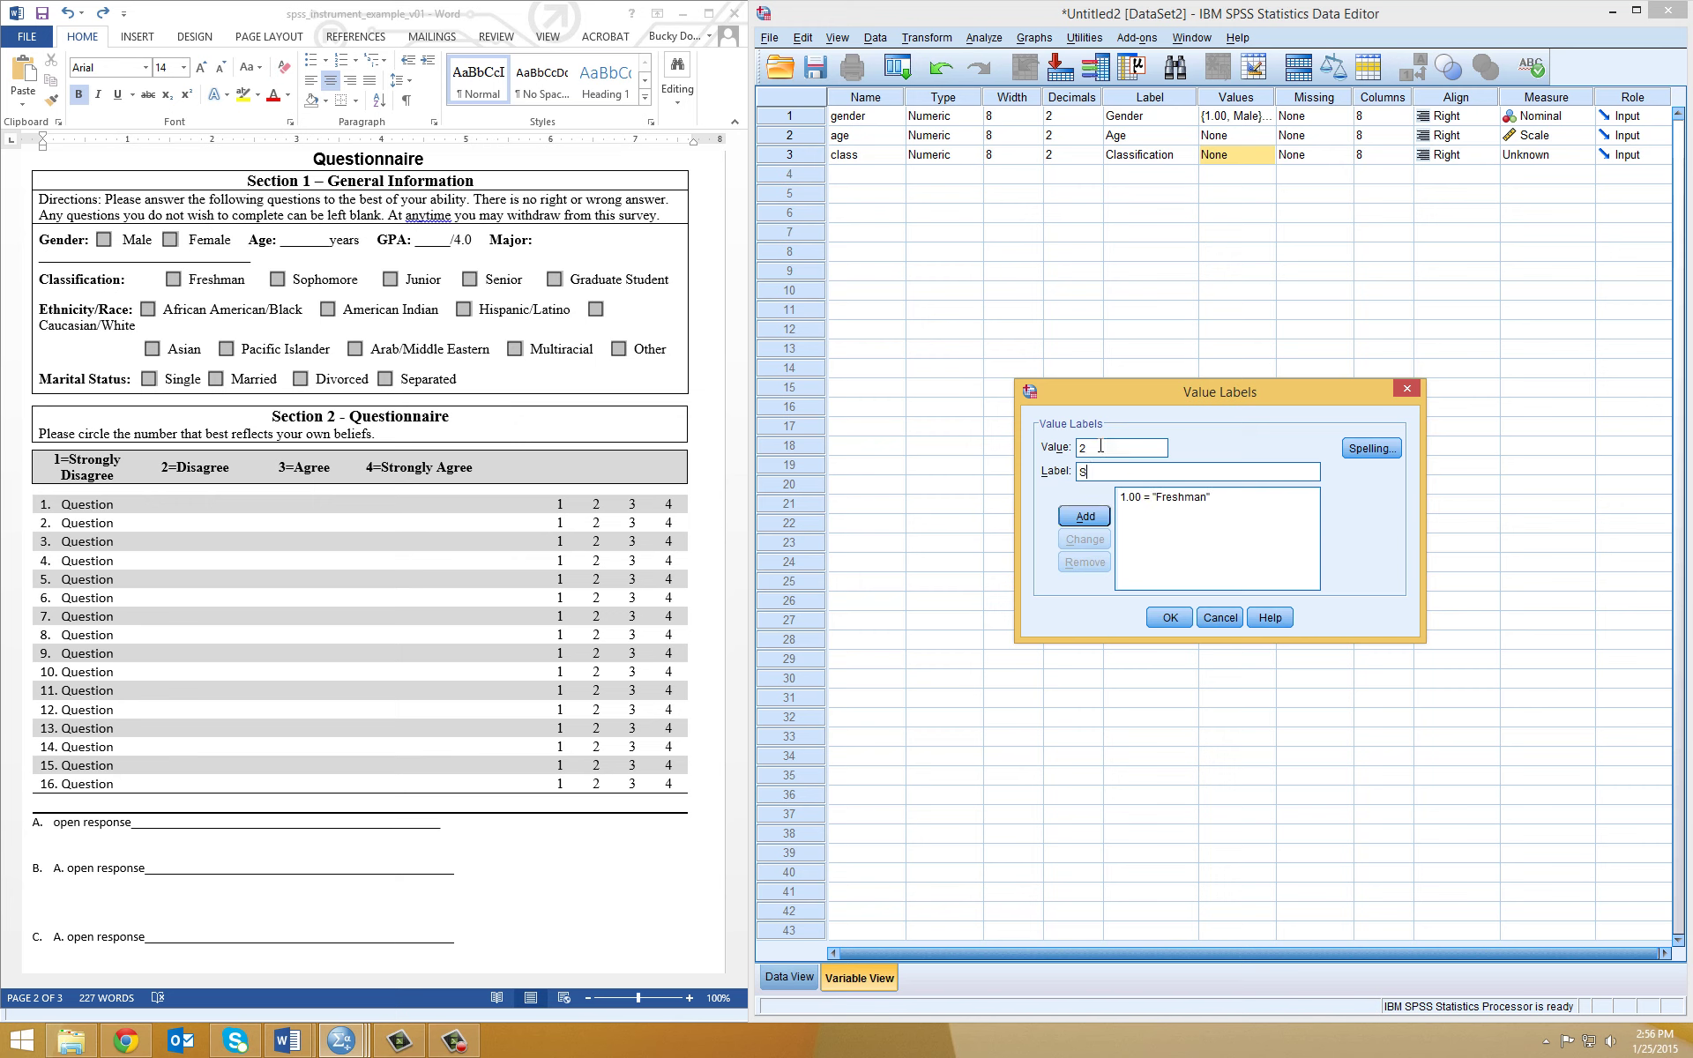
pyautogui.write('ophomore')
pyautogui.click(1084, 516)
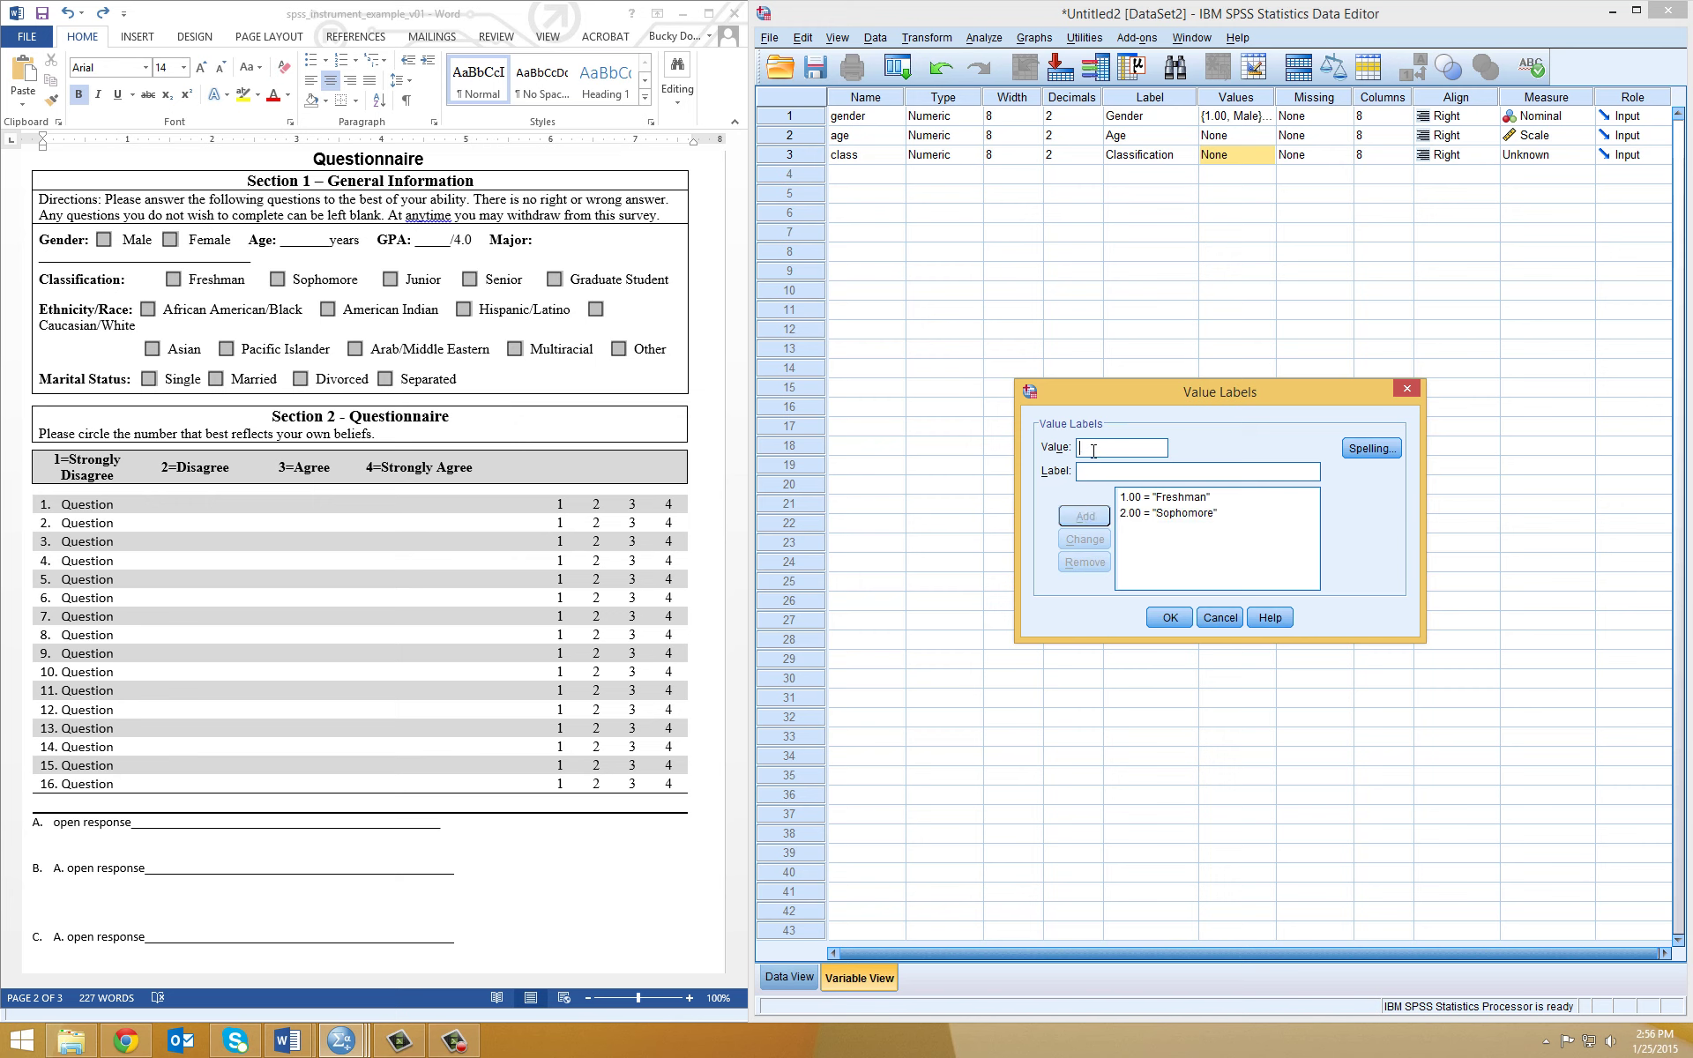
pyautogui.write('3')
pyautogui.write('Junior')
pyautogui.click(1085, 517)
# Add 4 = Senior and 5 = Graduate Student, then confirm the class value labels.
pyautogui.write('4')
pyautogui.click(1092, 473)
pyautogui.write('Senior')
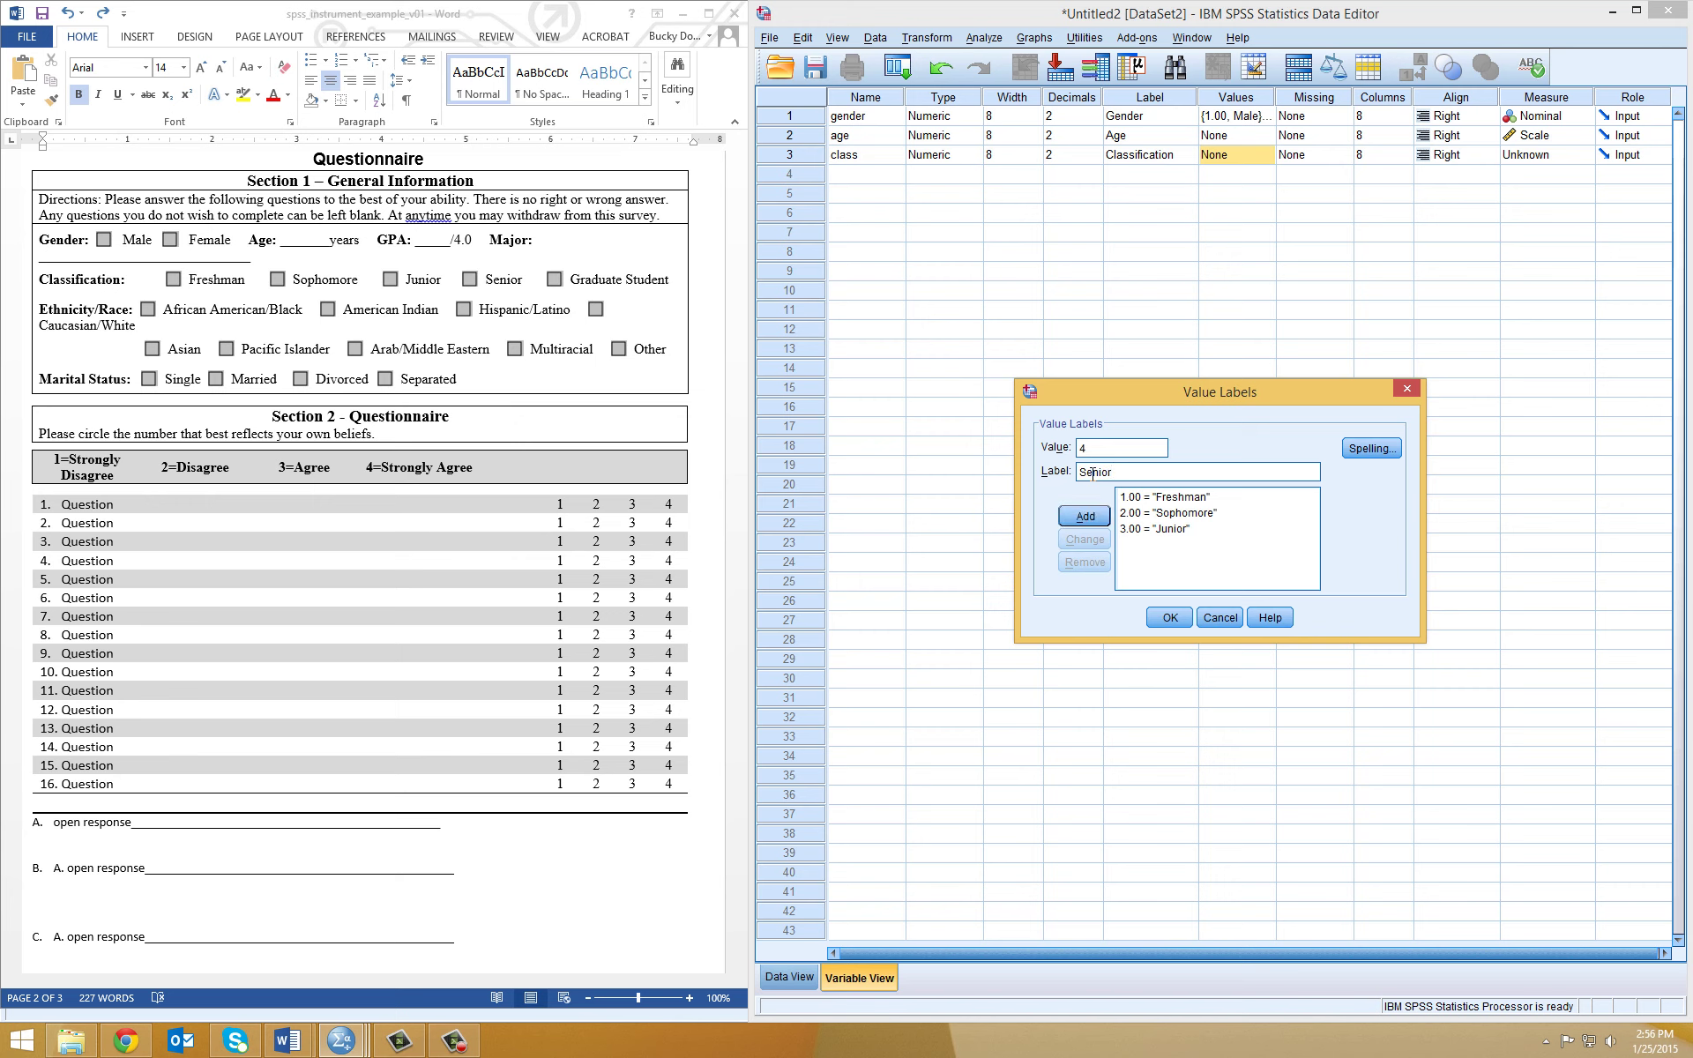
pyautogui.click(1091, 517)
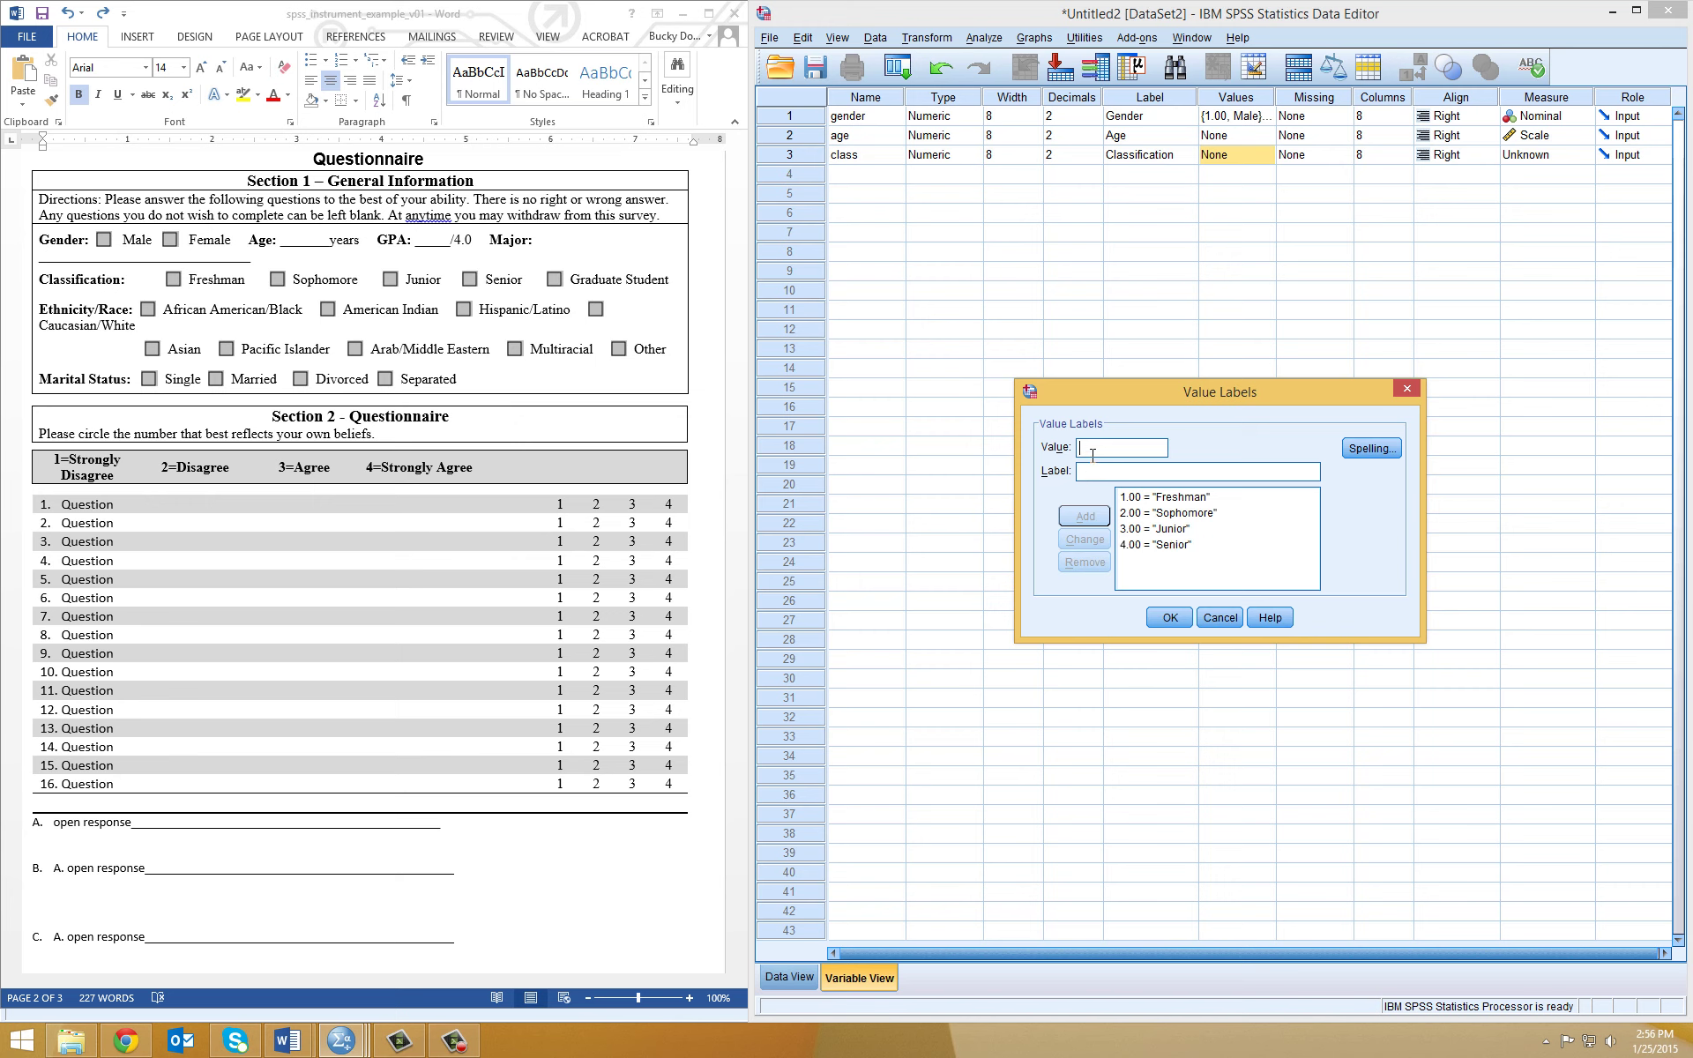
pyautogui.write('5')
pyautogui.press('Tab')
pyautogui.write('Graduate Student')
pyautogui.click(1087, 518)
pyautogui.click(1169, 617)
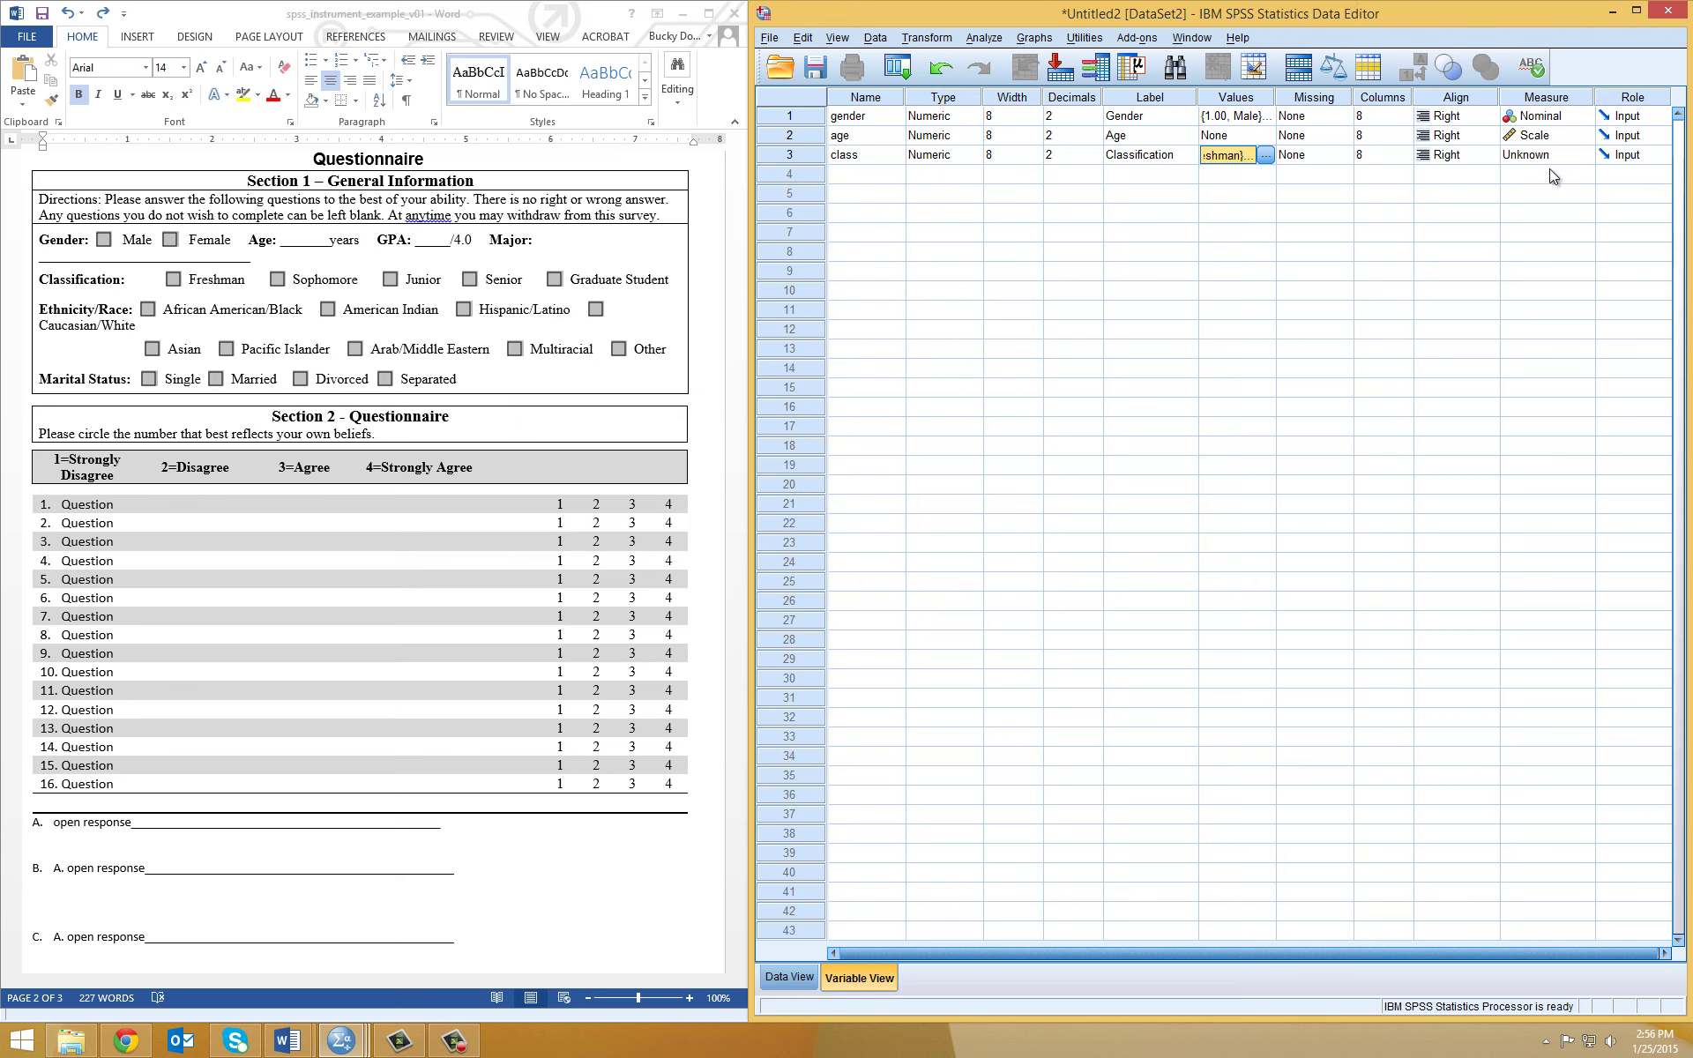
# Change class's measurement level from Scale to Ordinal.
pyautogui.click(1568, 156)
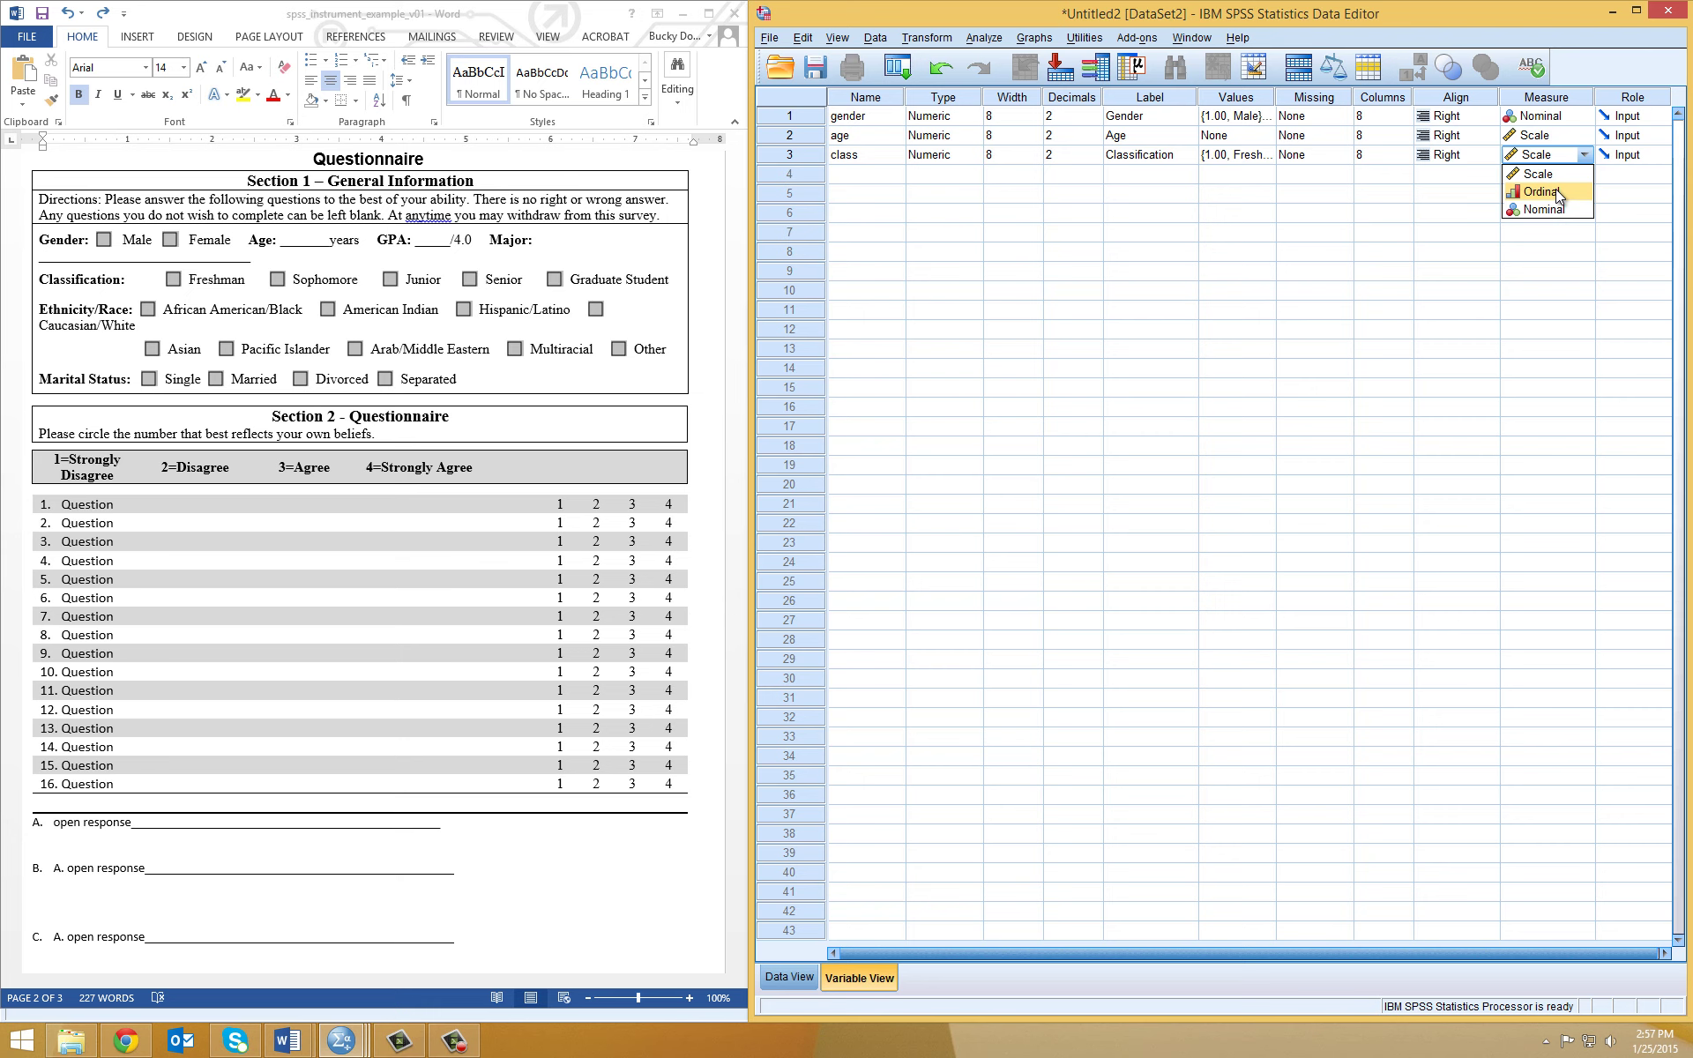
pyautogui.click(1557, 192)
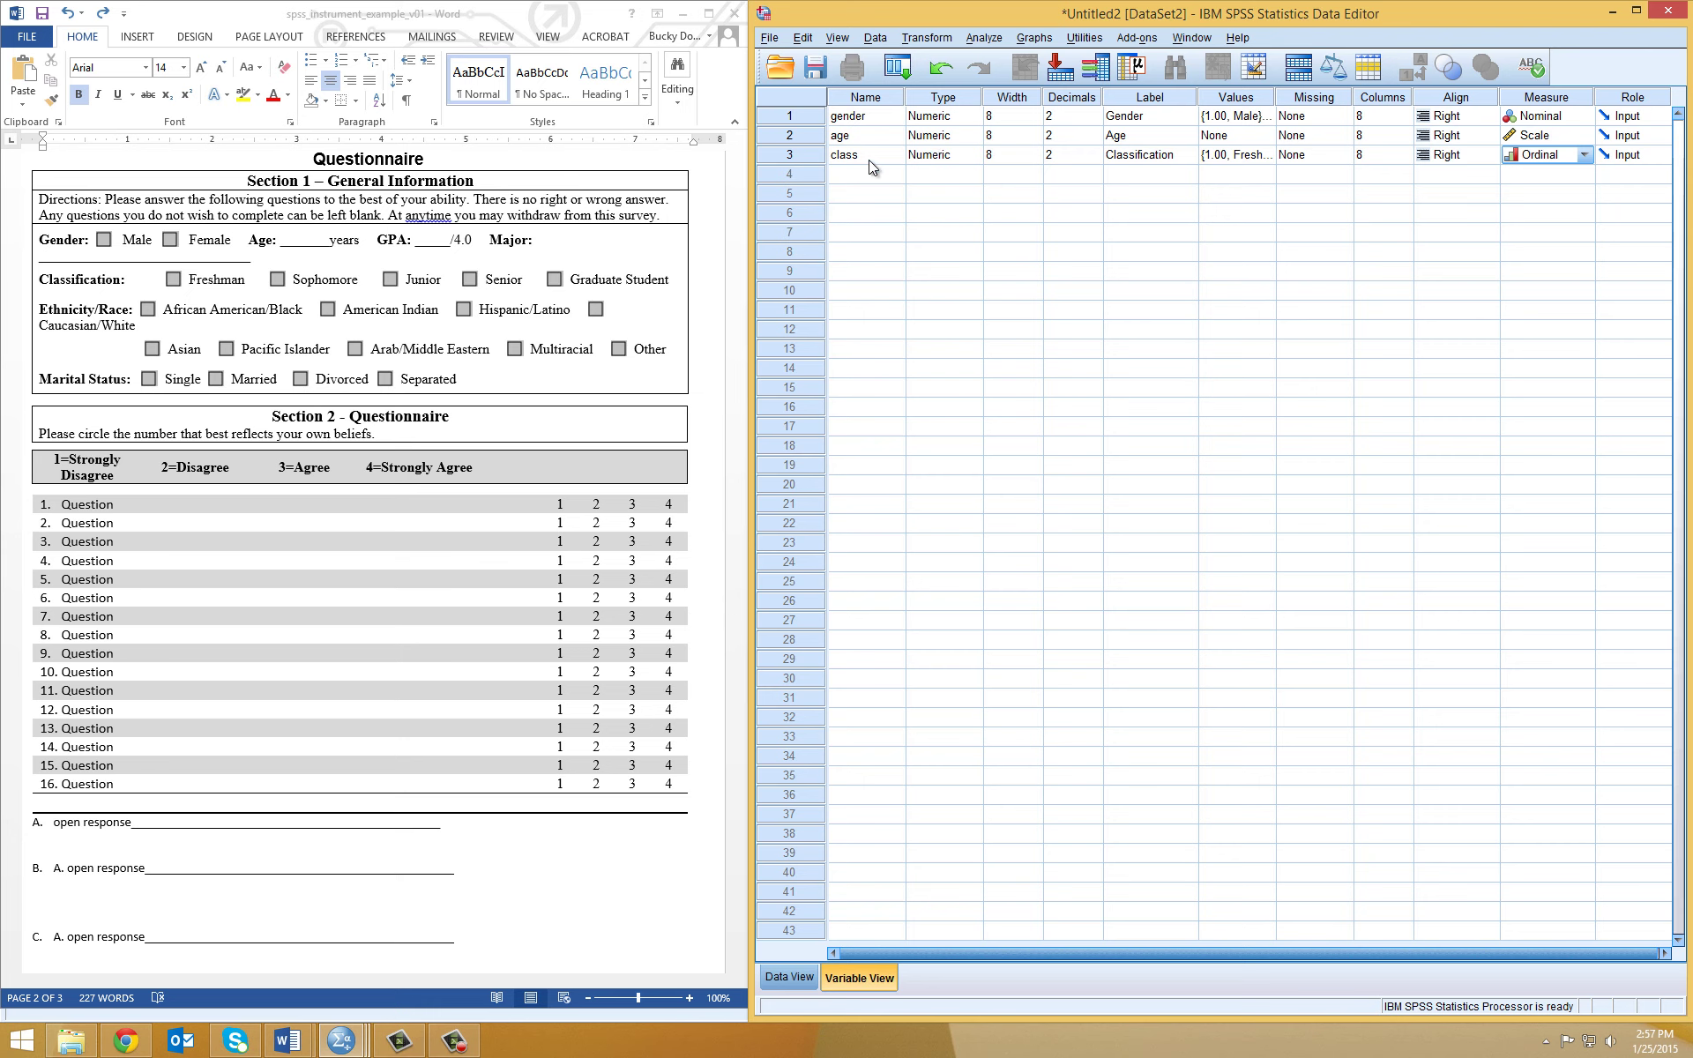
# Review the first question in the Word questionnaire.
pyautogui.click(145, 548)
pyautogui.scroll(-1, 135, 518)
pyautogui.scroll(2, 135, 518)
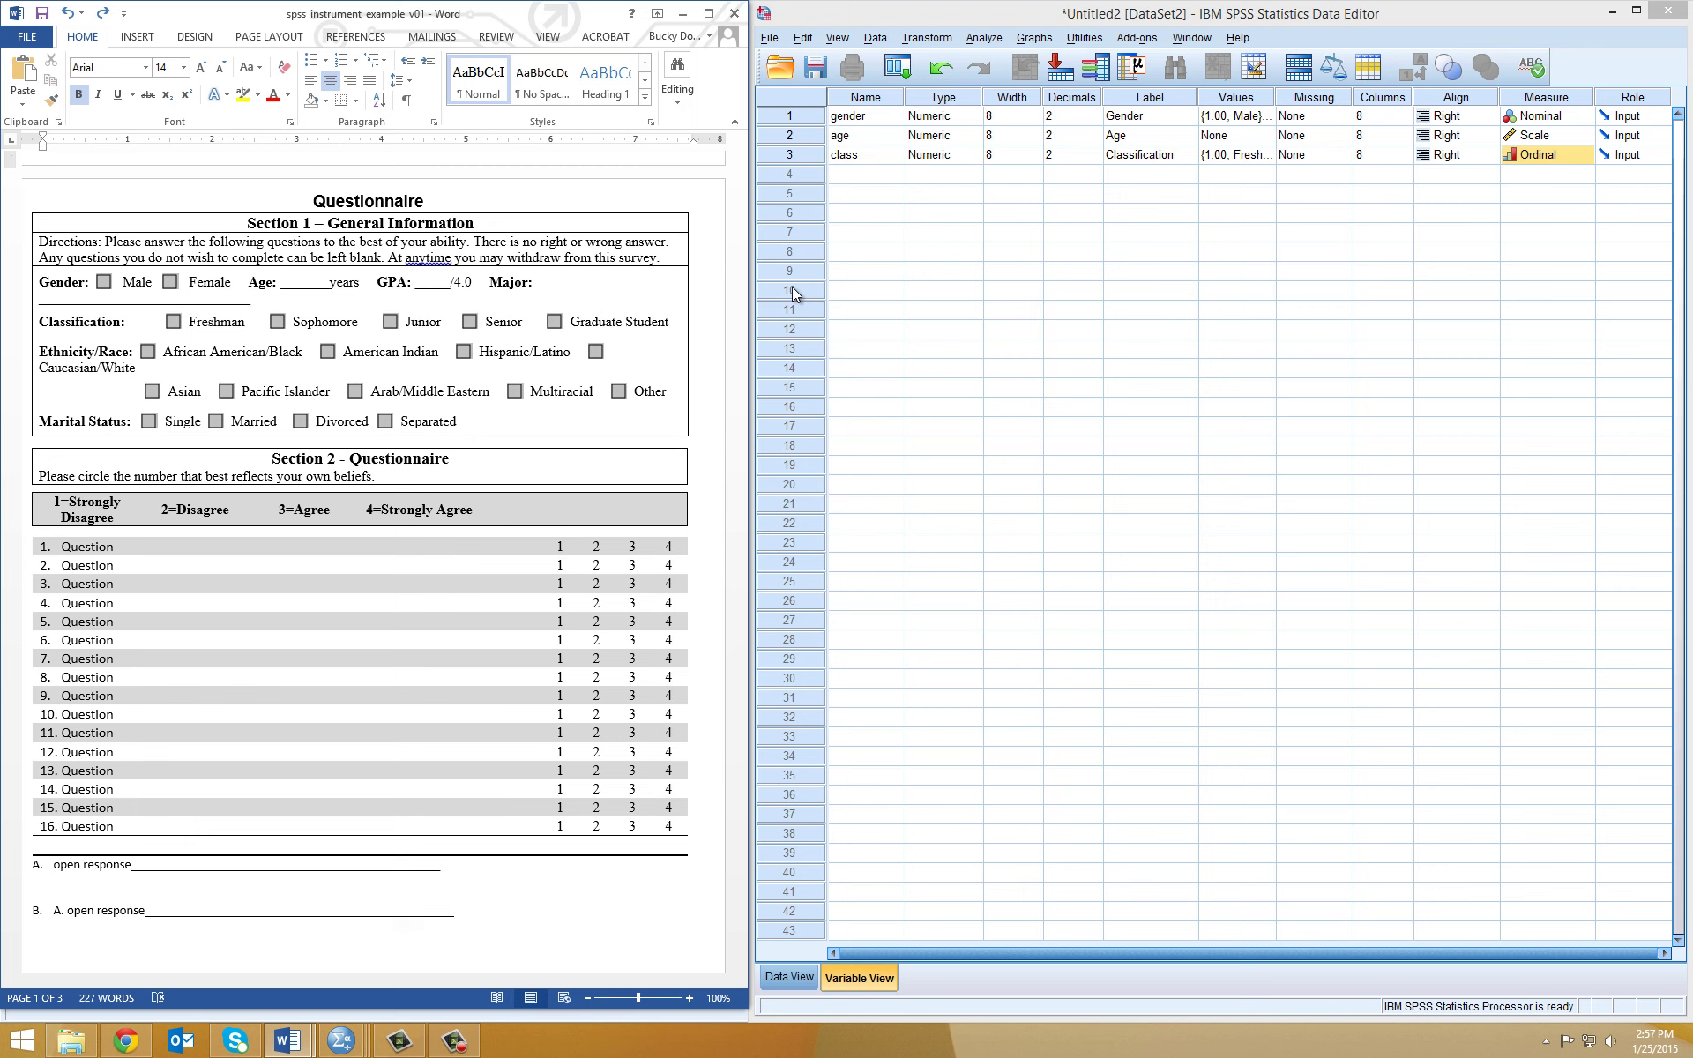
pyautogui.scroll(1, 296, 503)
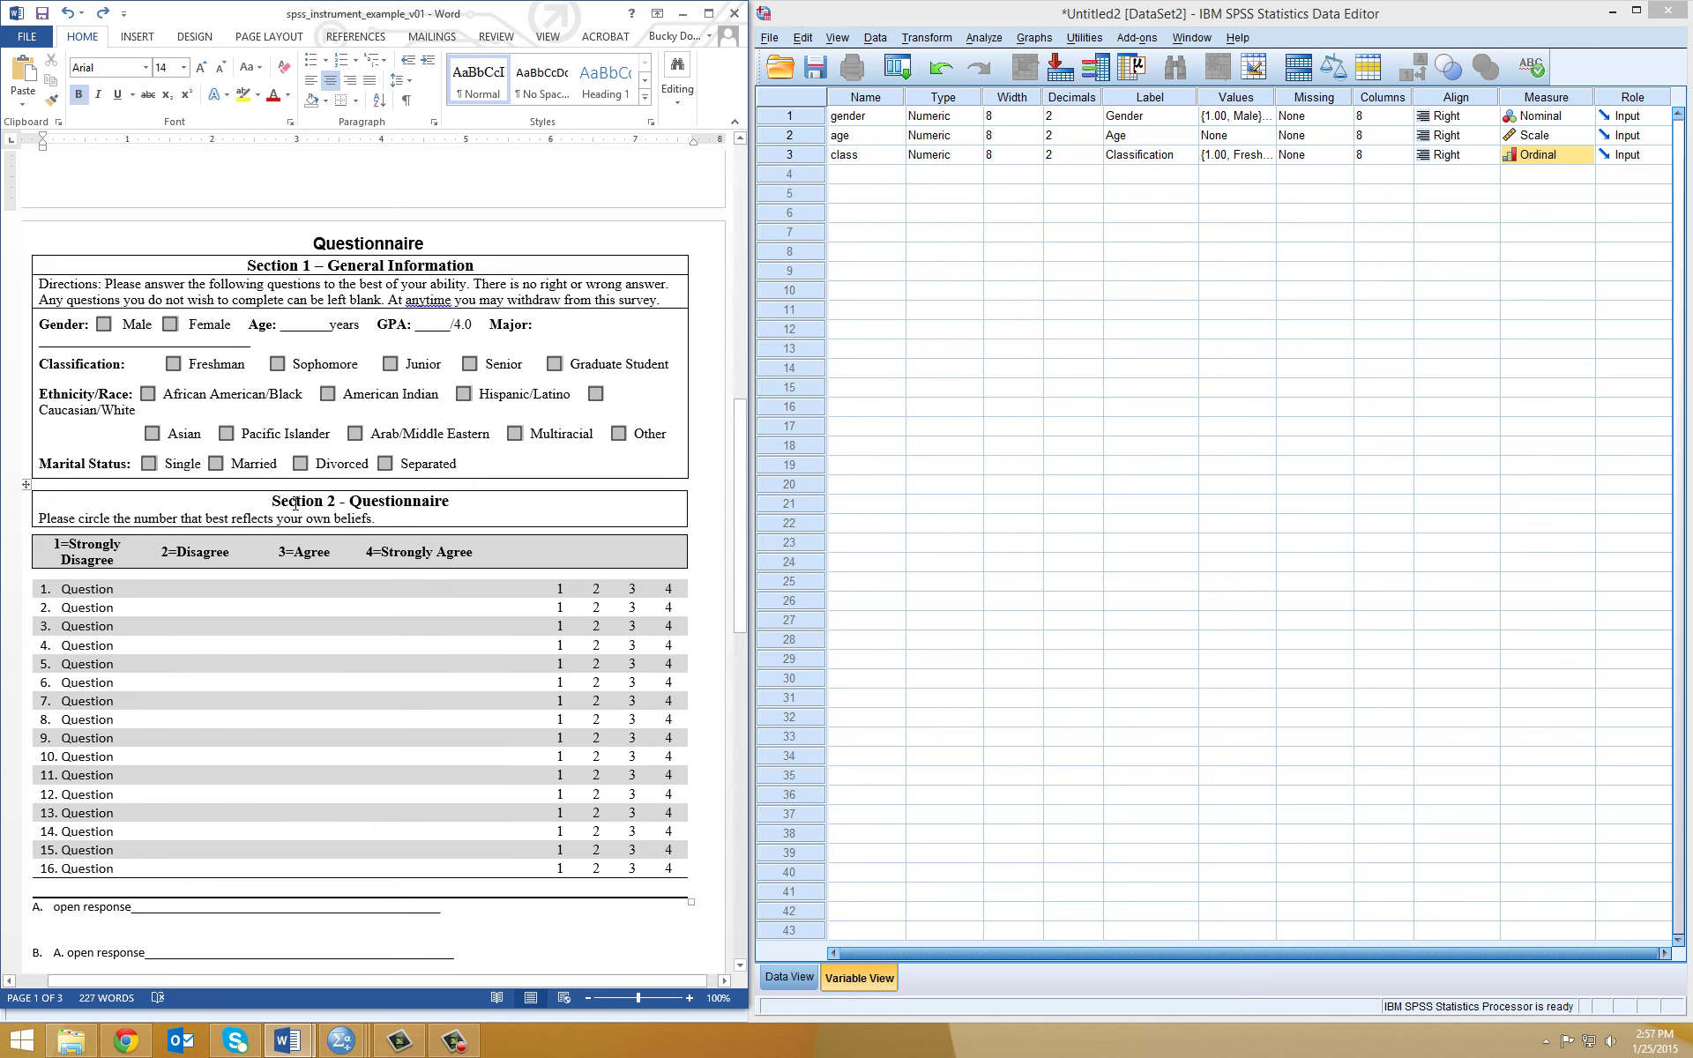
pyautogui.click(91, 589)
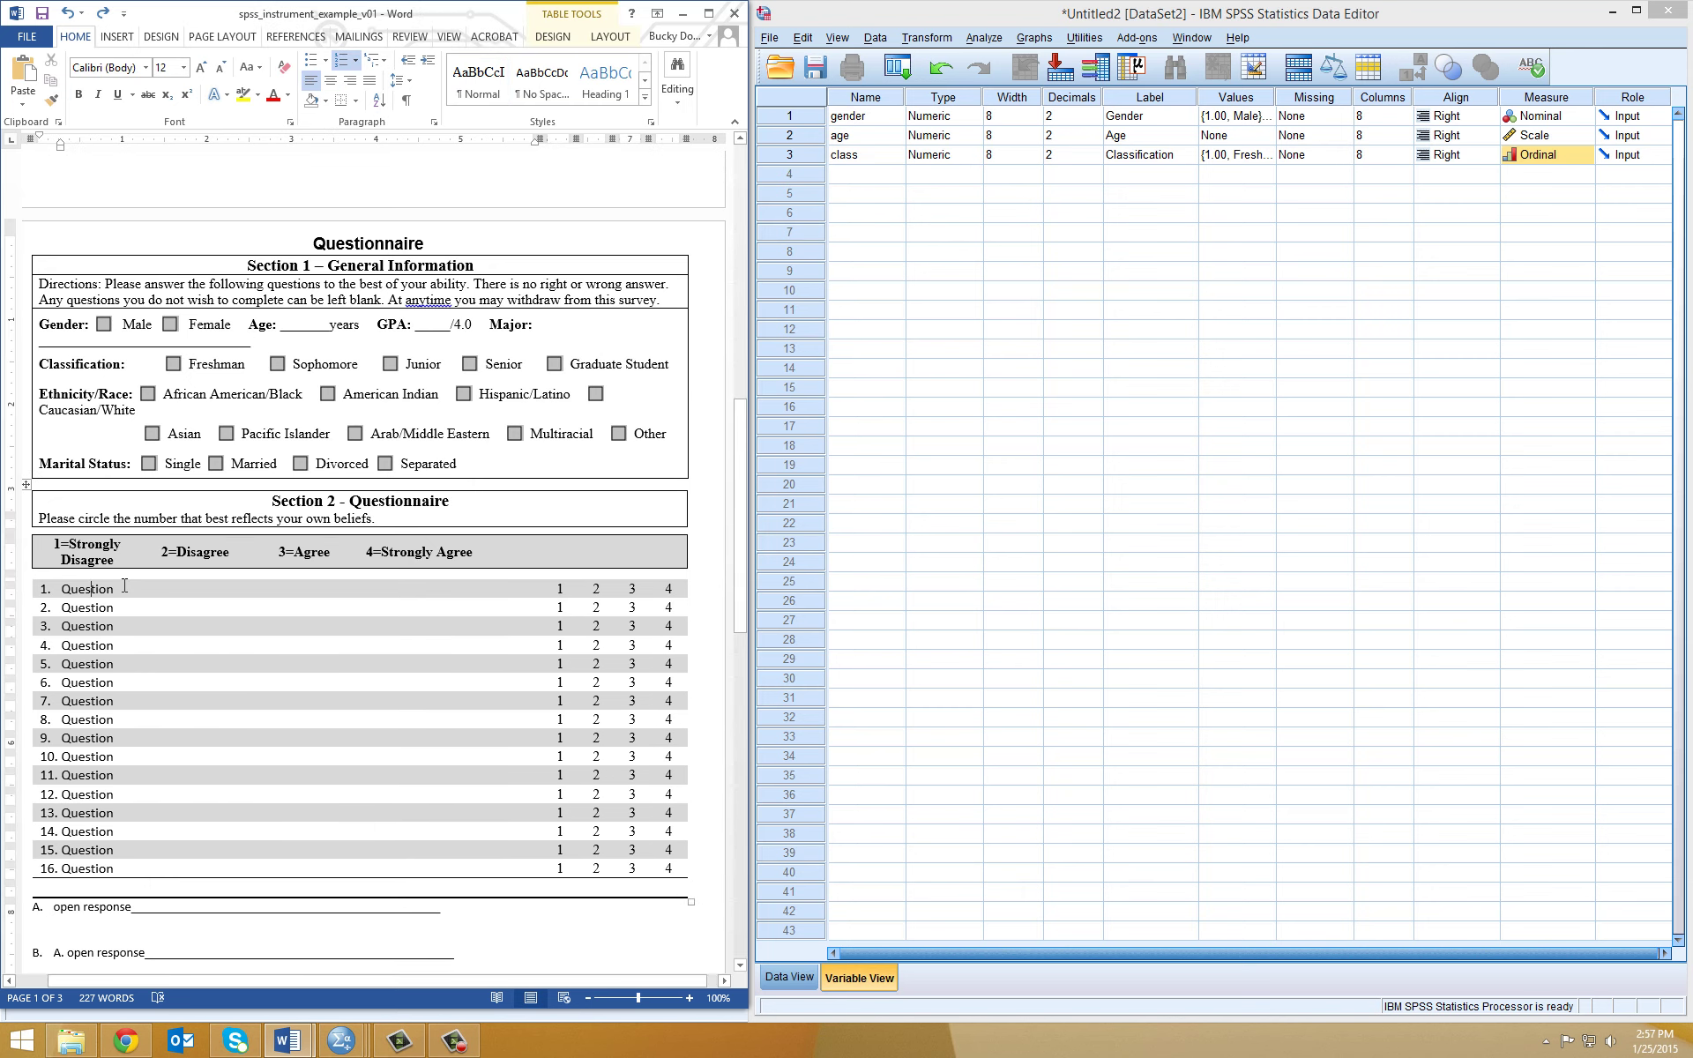
# Create row 4 variable q01 labelled 'Question 1 - question prompt'.
pyautogui.click(875, 172)
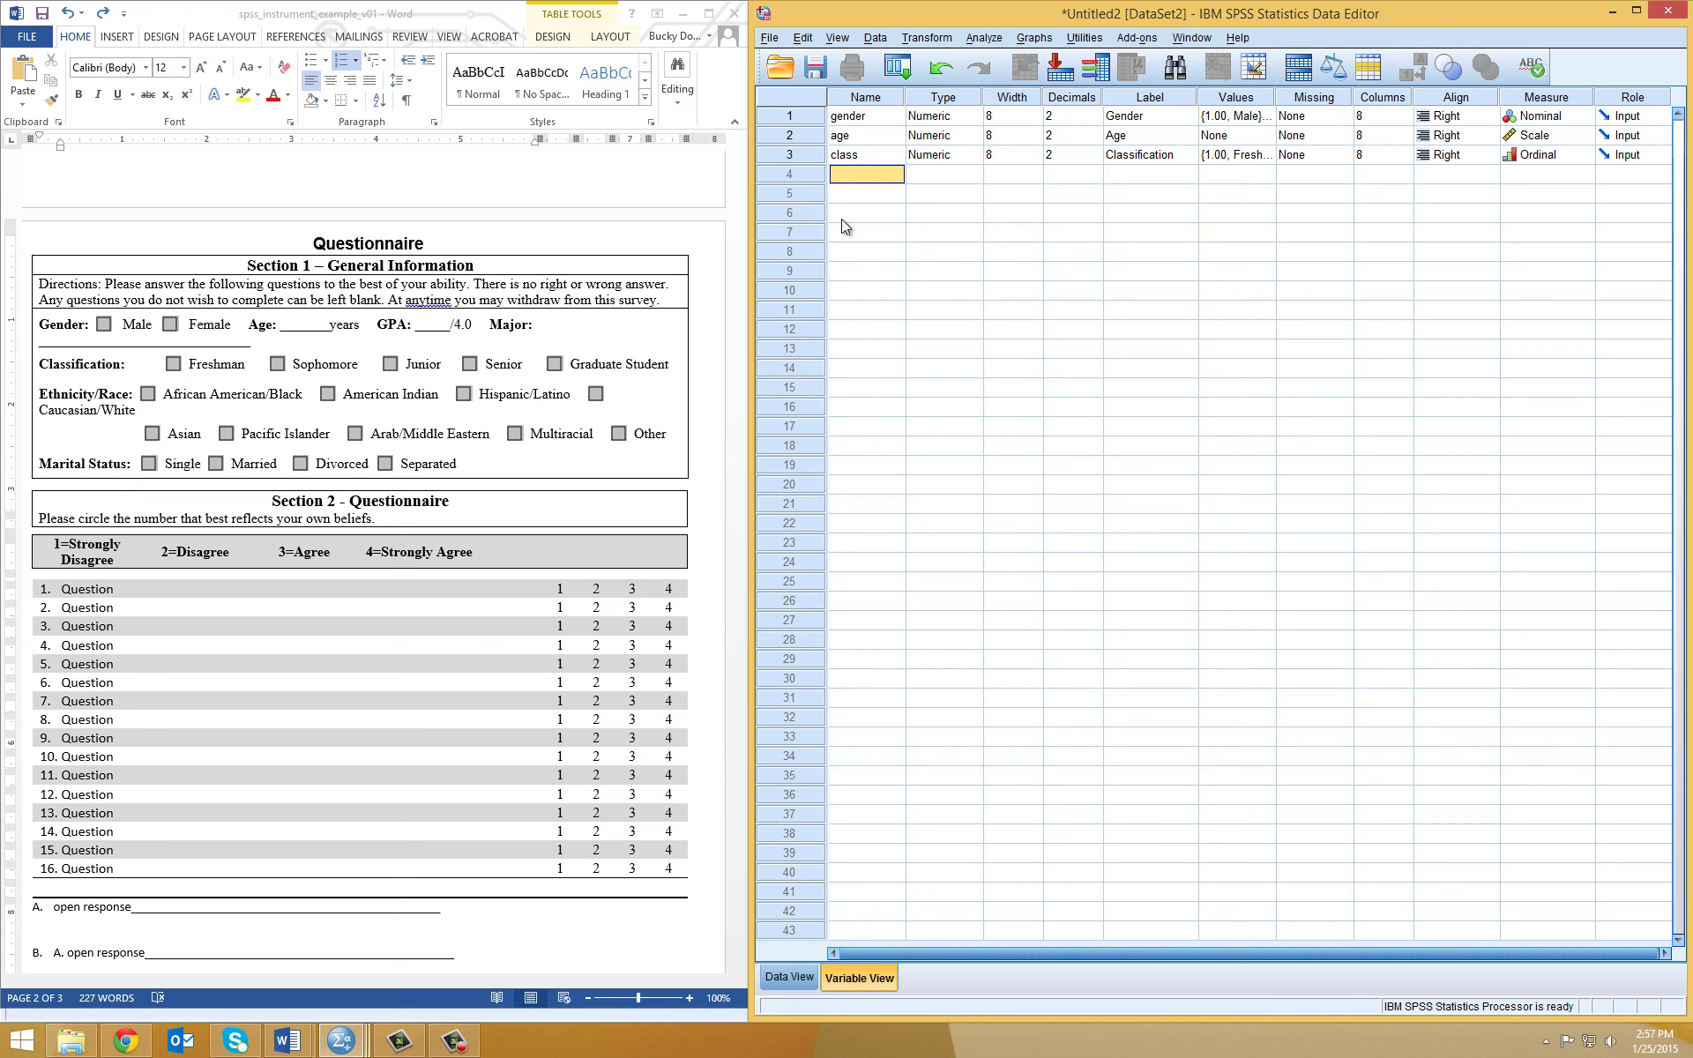
pyautogui.write('q01')
pyautogui.press('Tab')
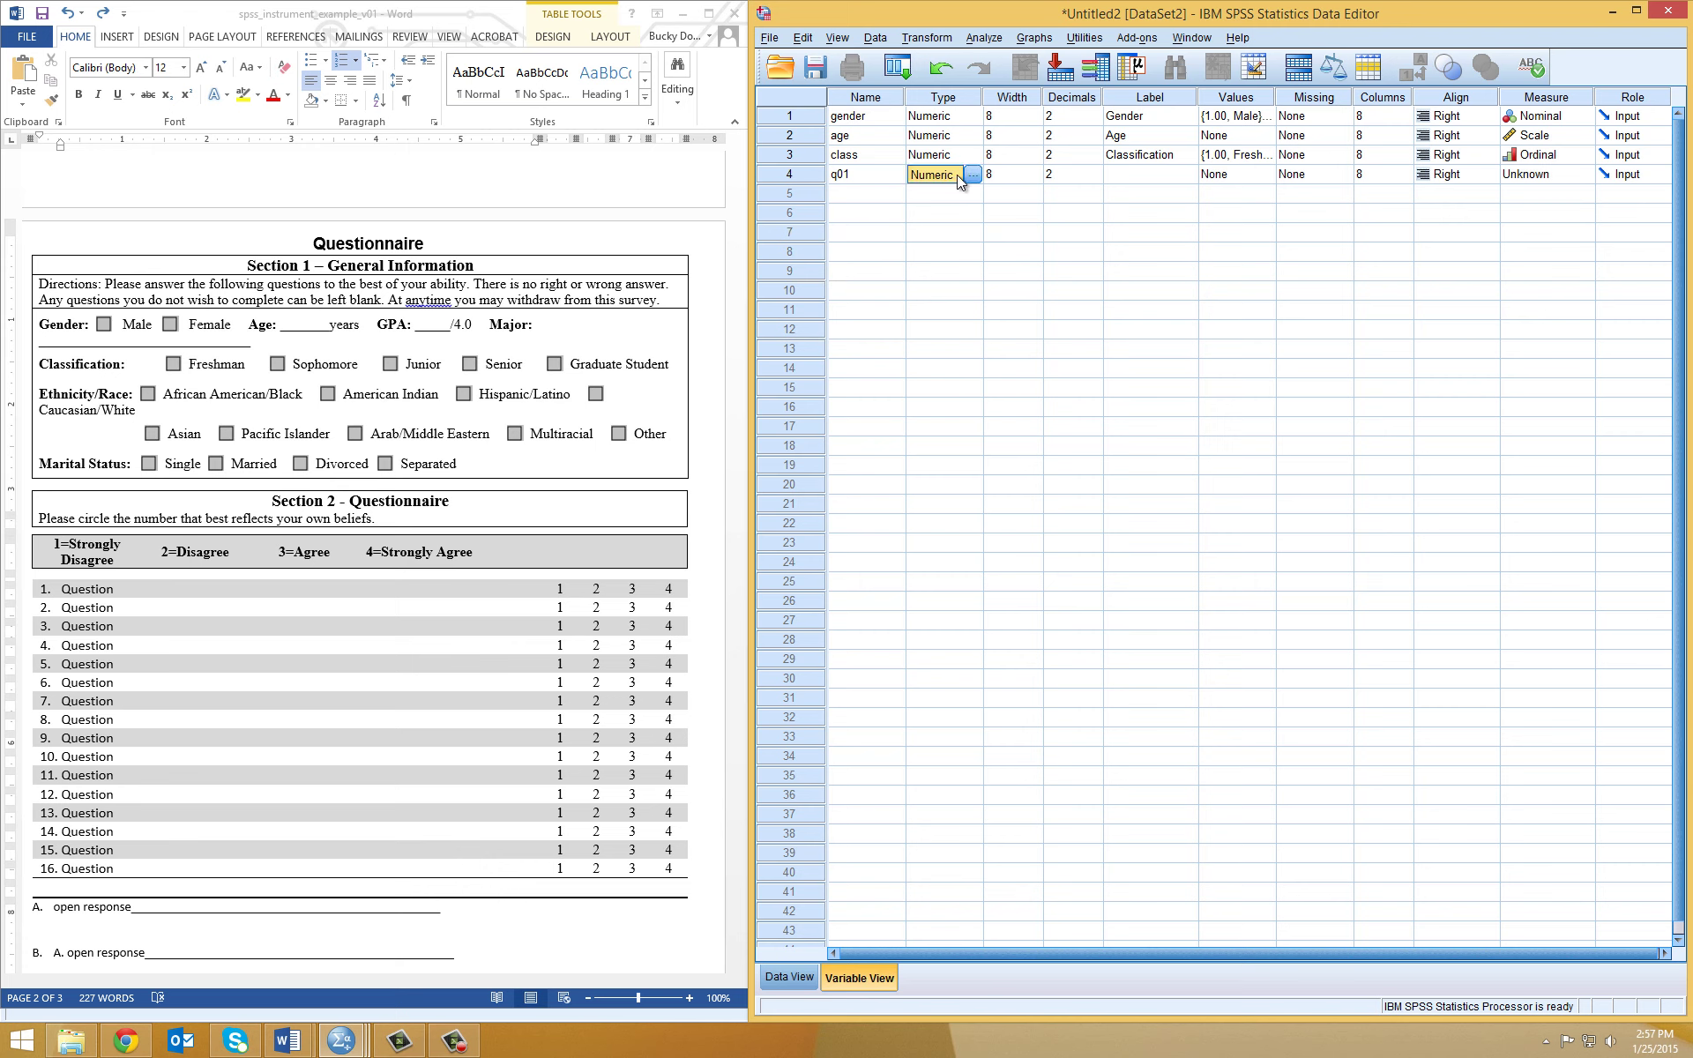
pyautogui.click(1162, 180)
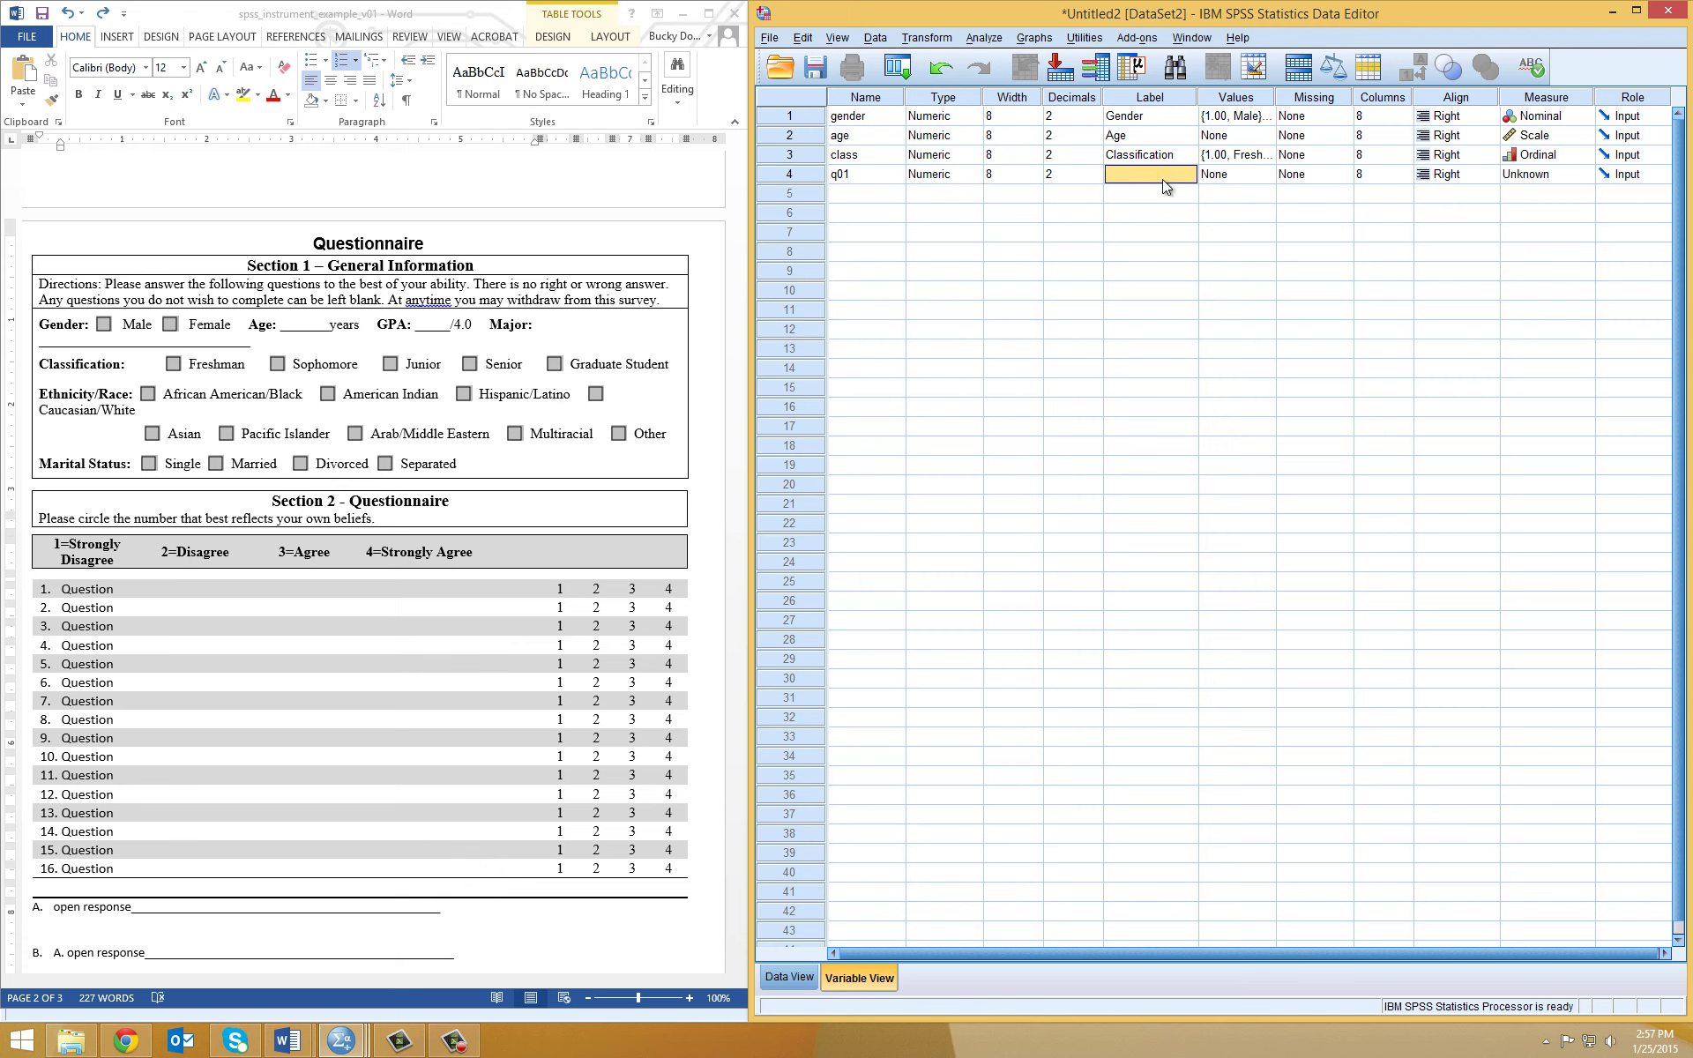
pyautogui.write('Question 1 - question')
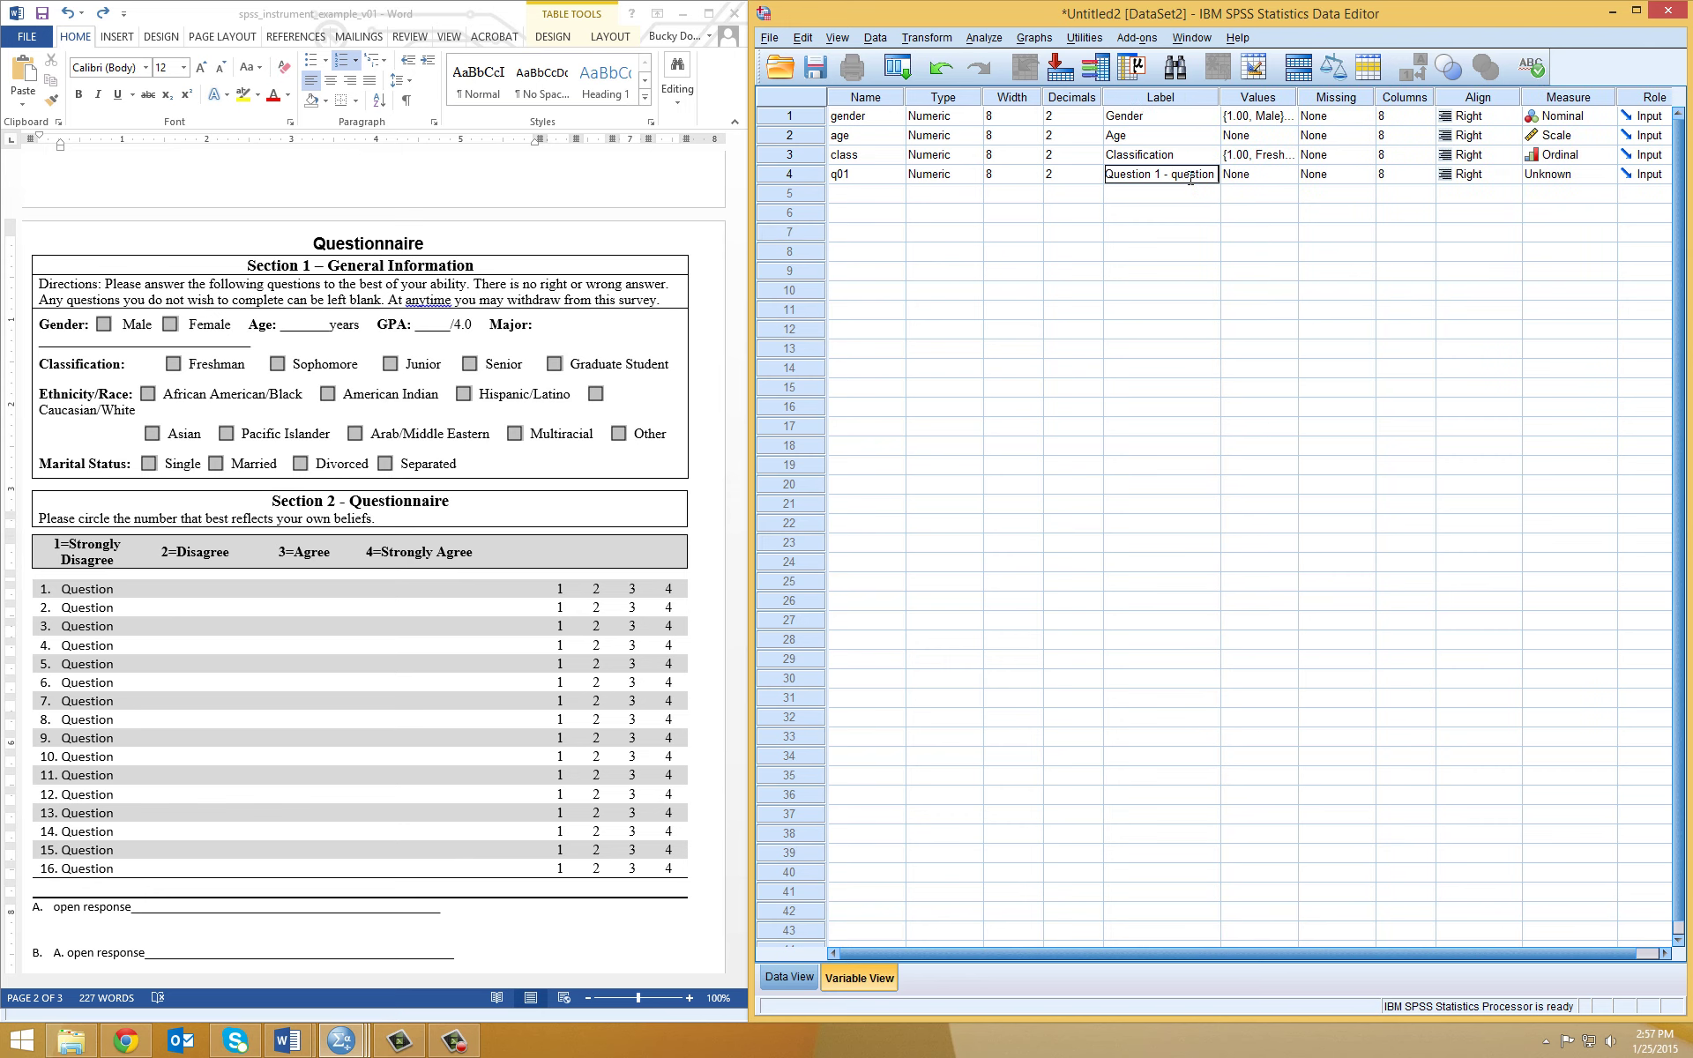
pyautogui.write(' prompt')
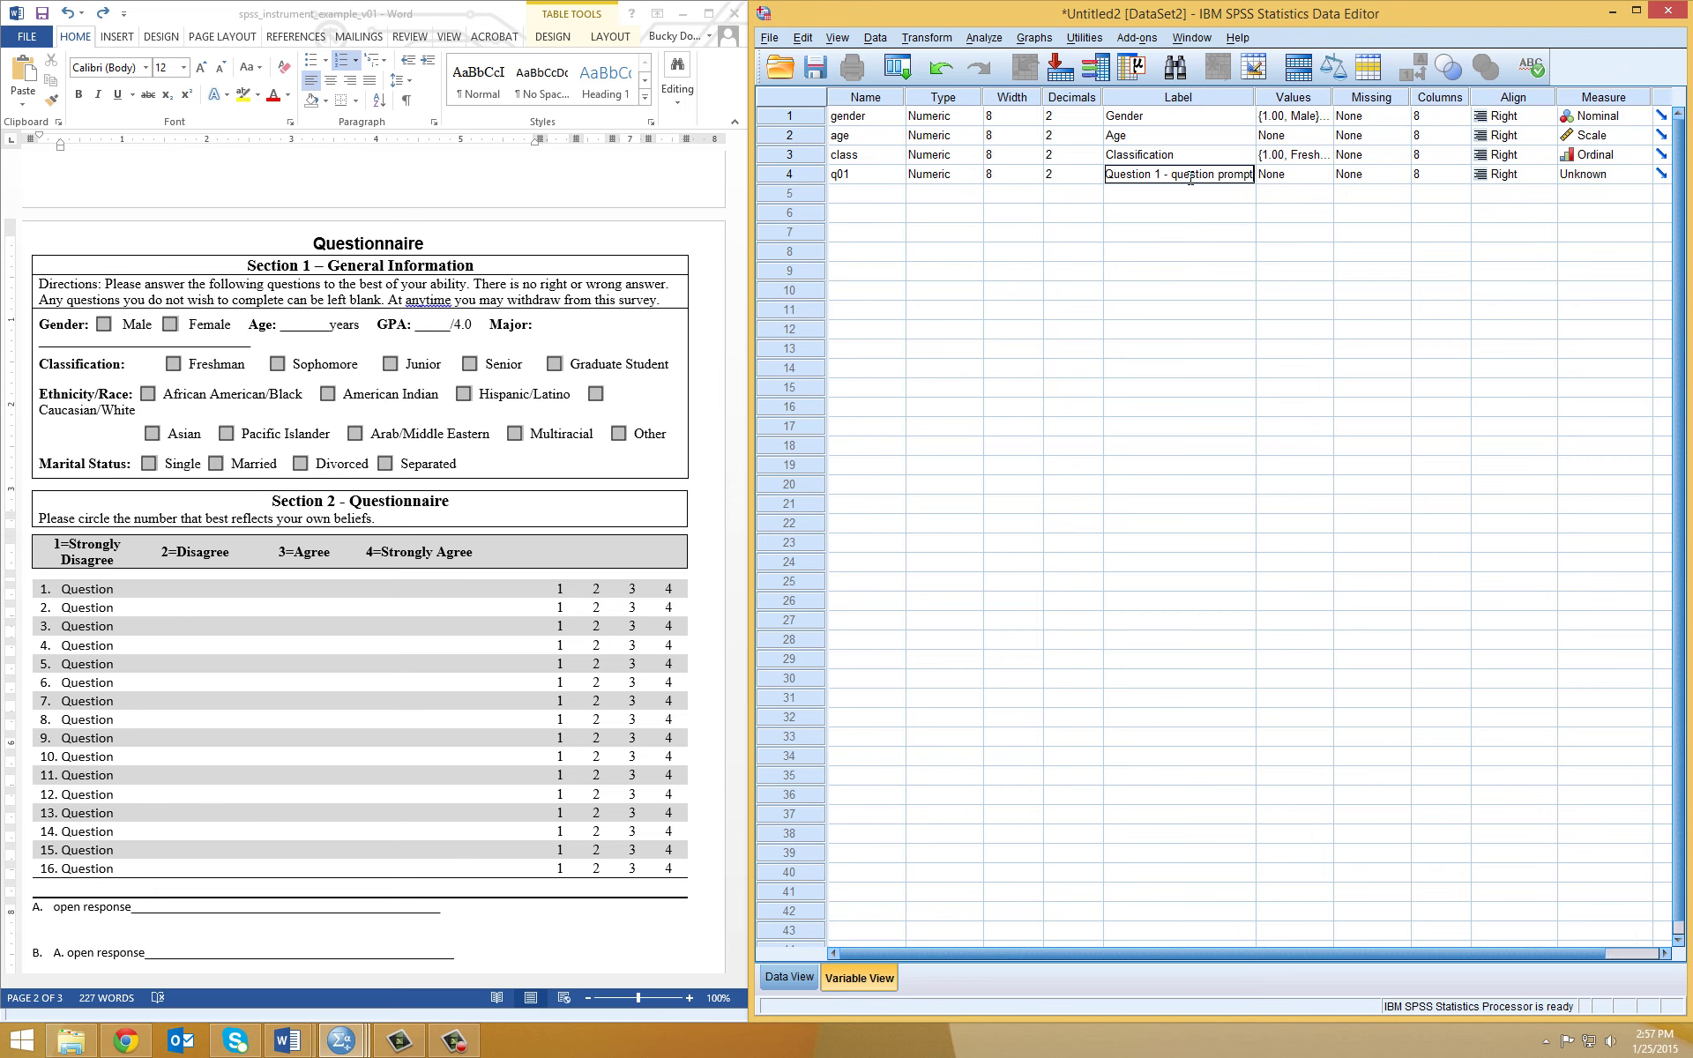
pyautogui.press('Tab')
pyautogui.click(1188, 177)
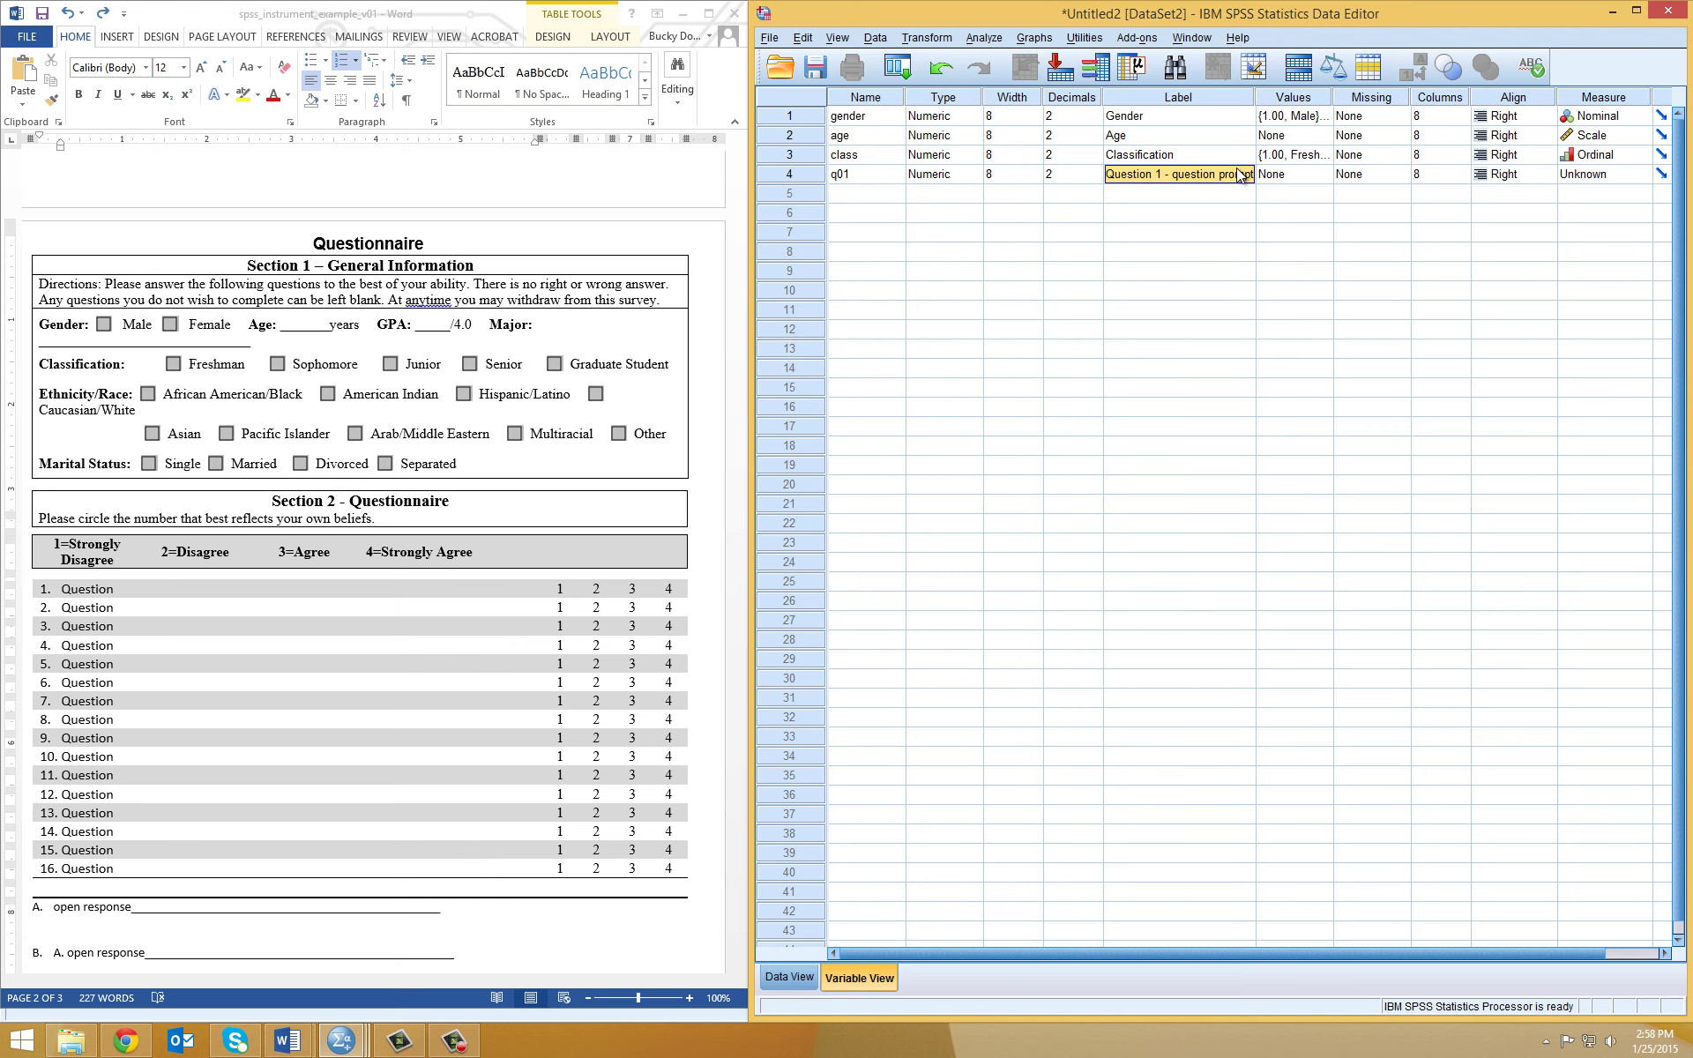
pyautogui.click(1303, 175)
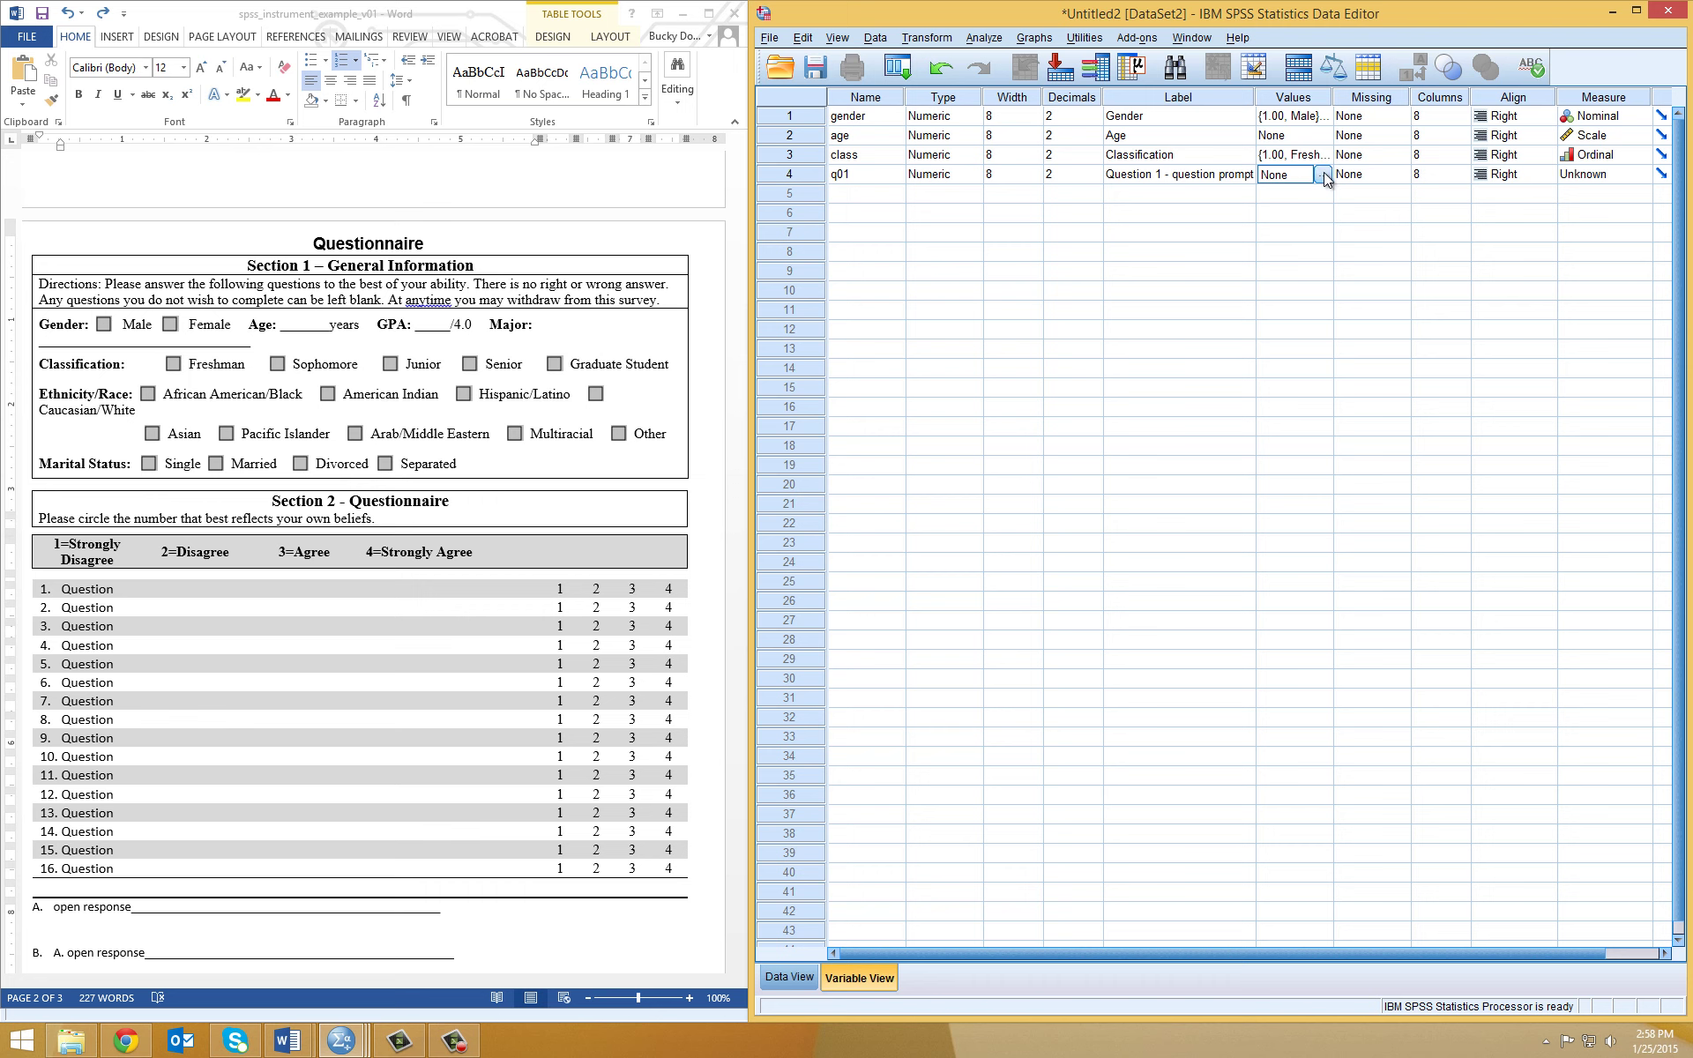
# Give q01 the value labels 1 = Strongly Disagree and 2 = Disagree.
pyautogui.click(1322, 175)
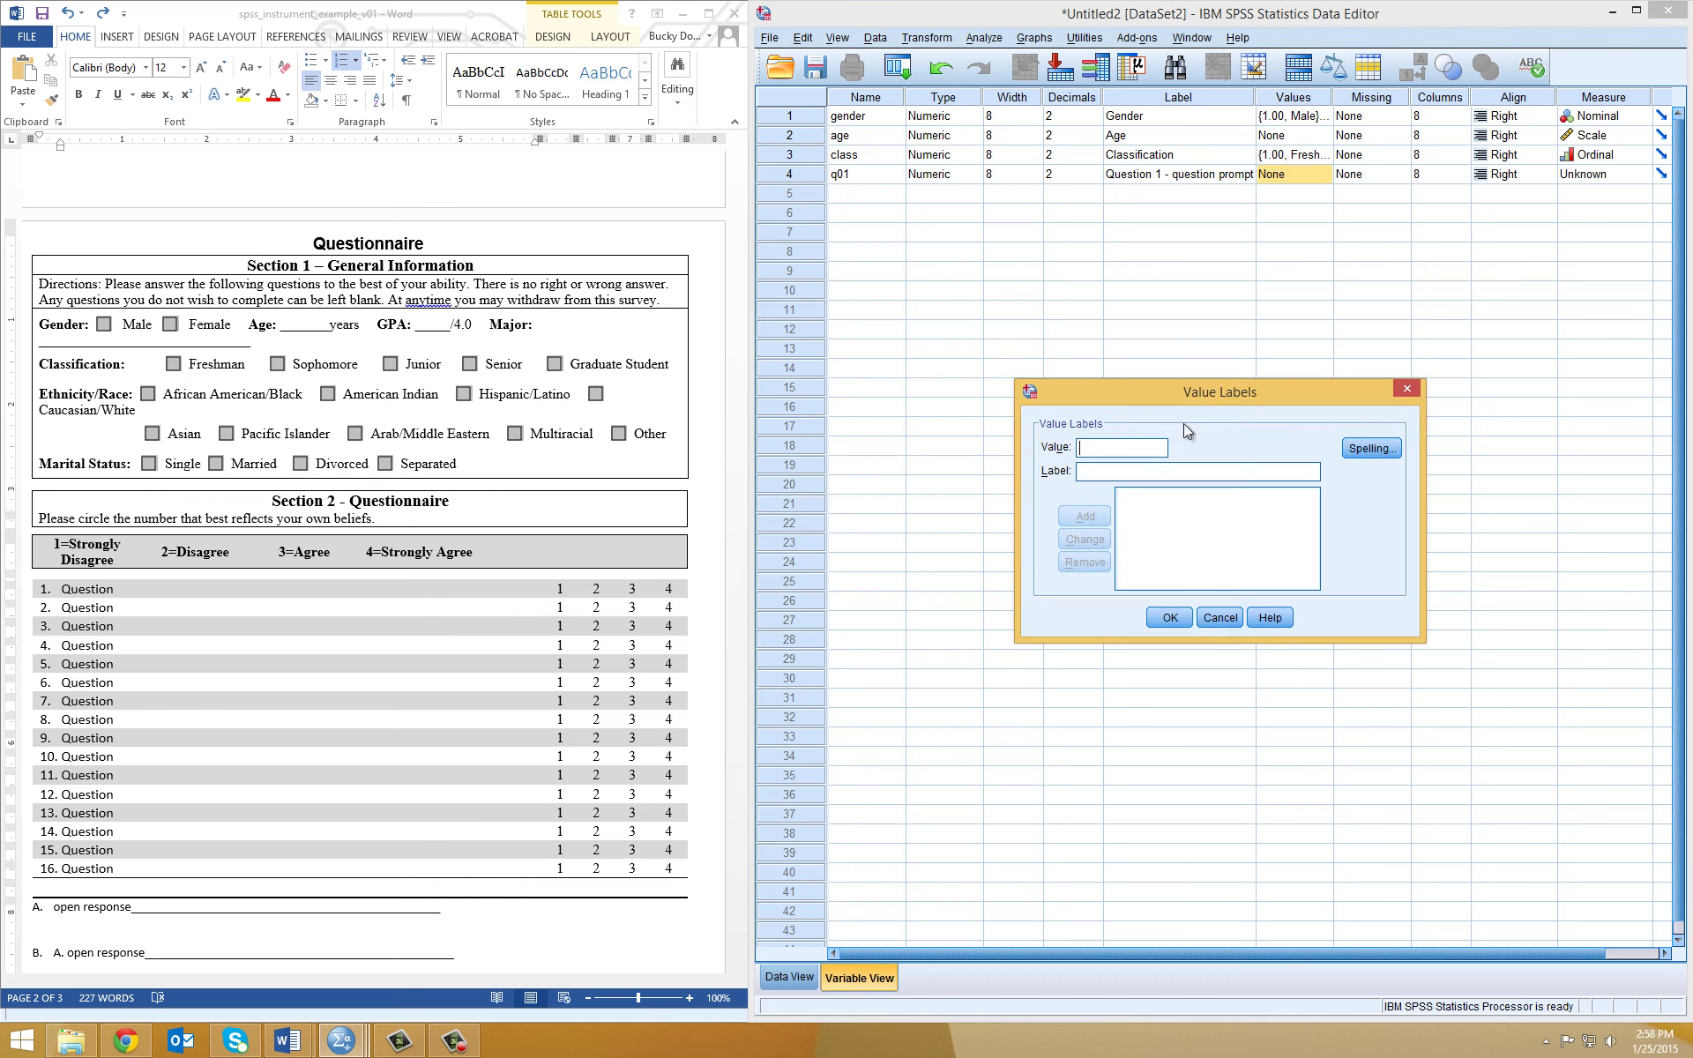
pyautogui.moveTo(1171, 395); pyautogui.dragTo(1155, 311)
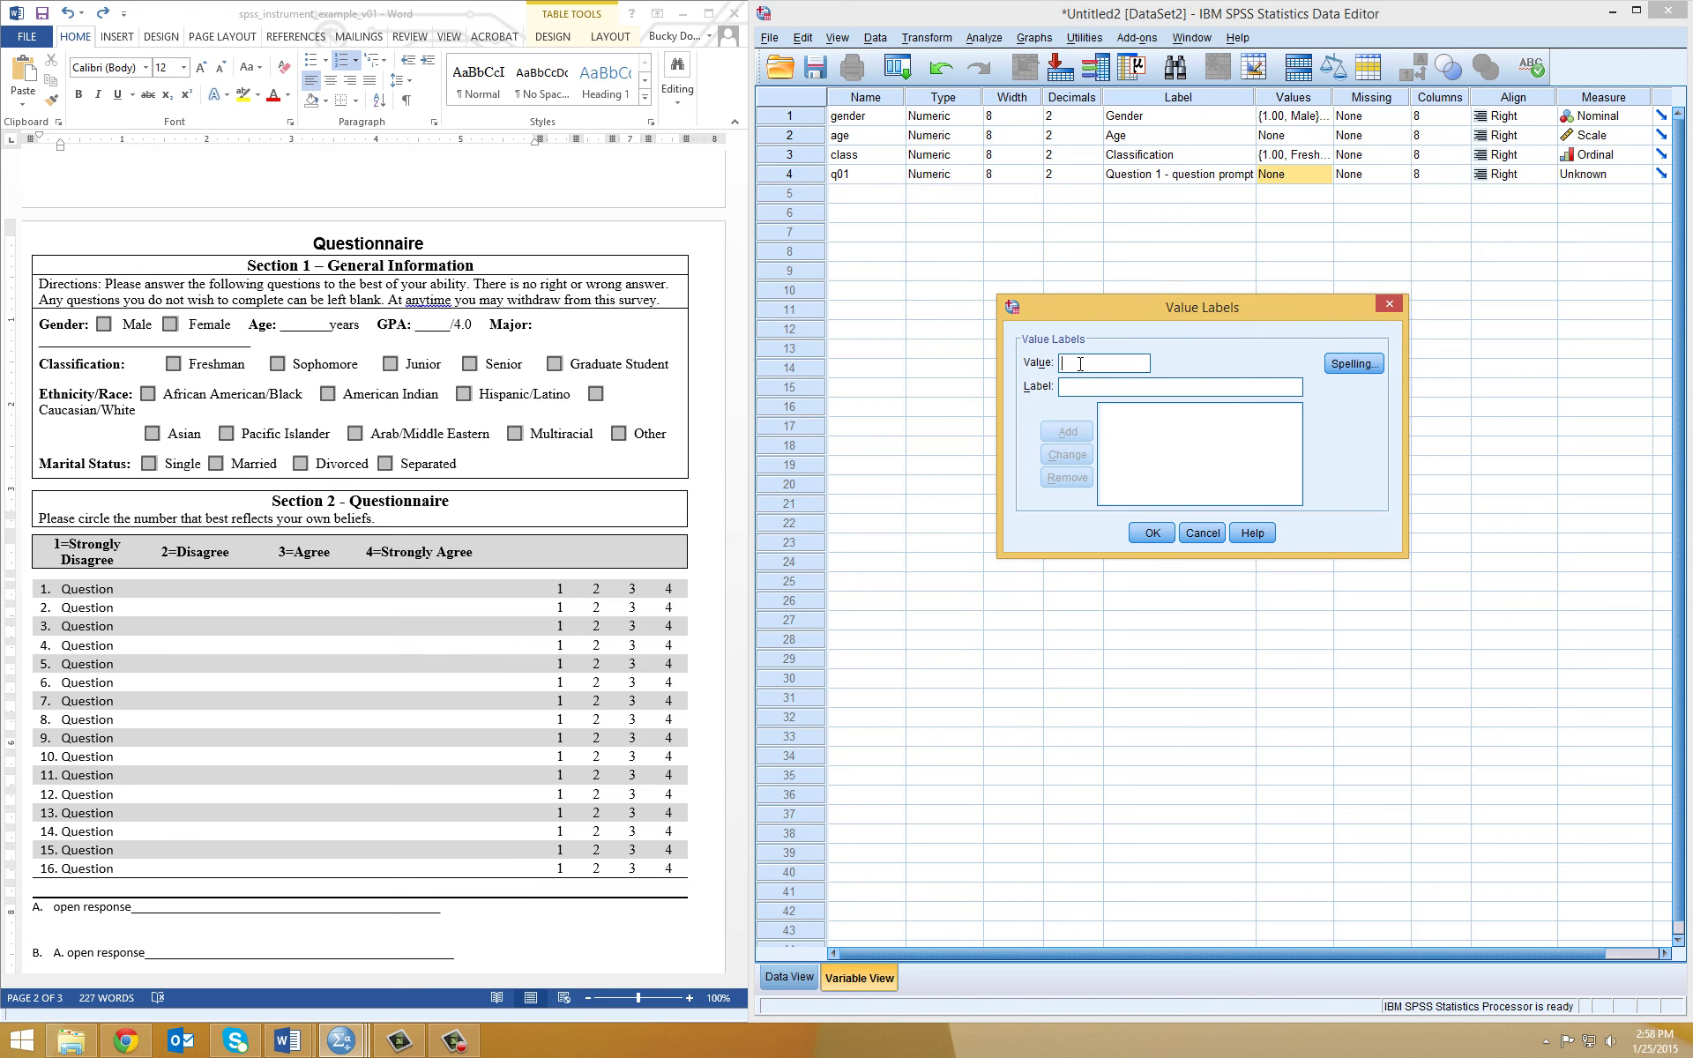
pyautogui.write('1')
pyautogui.press('Tab')
pyautogui.write('Strongly Disagree')
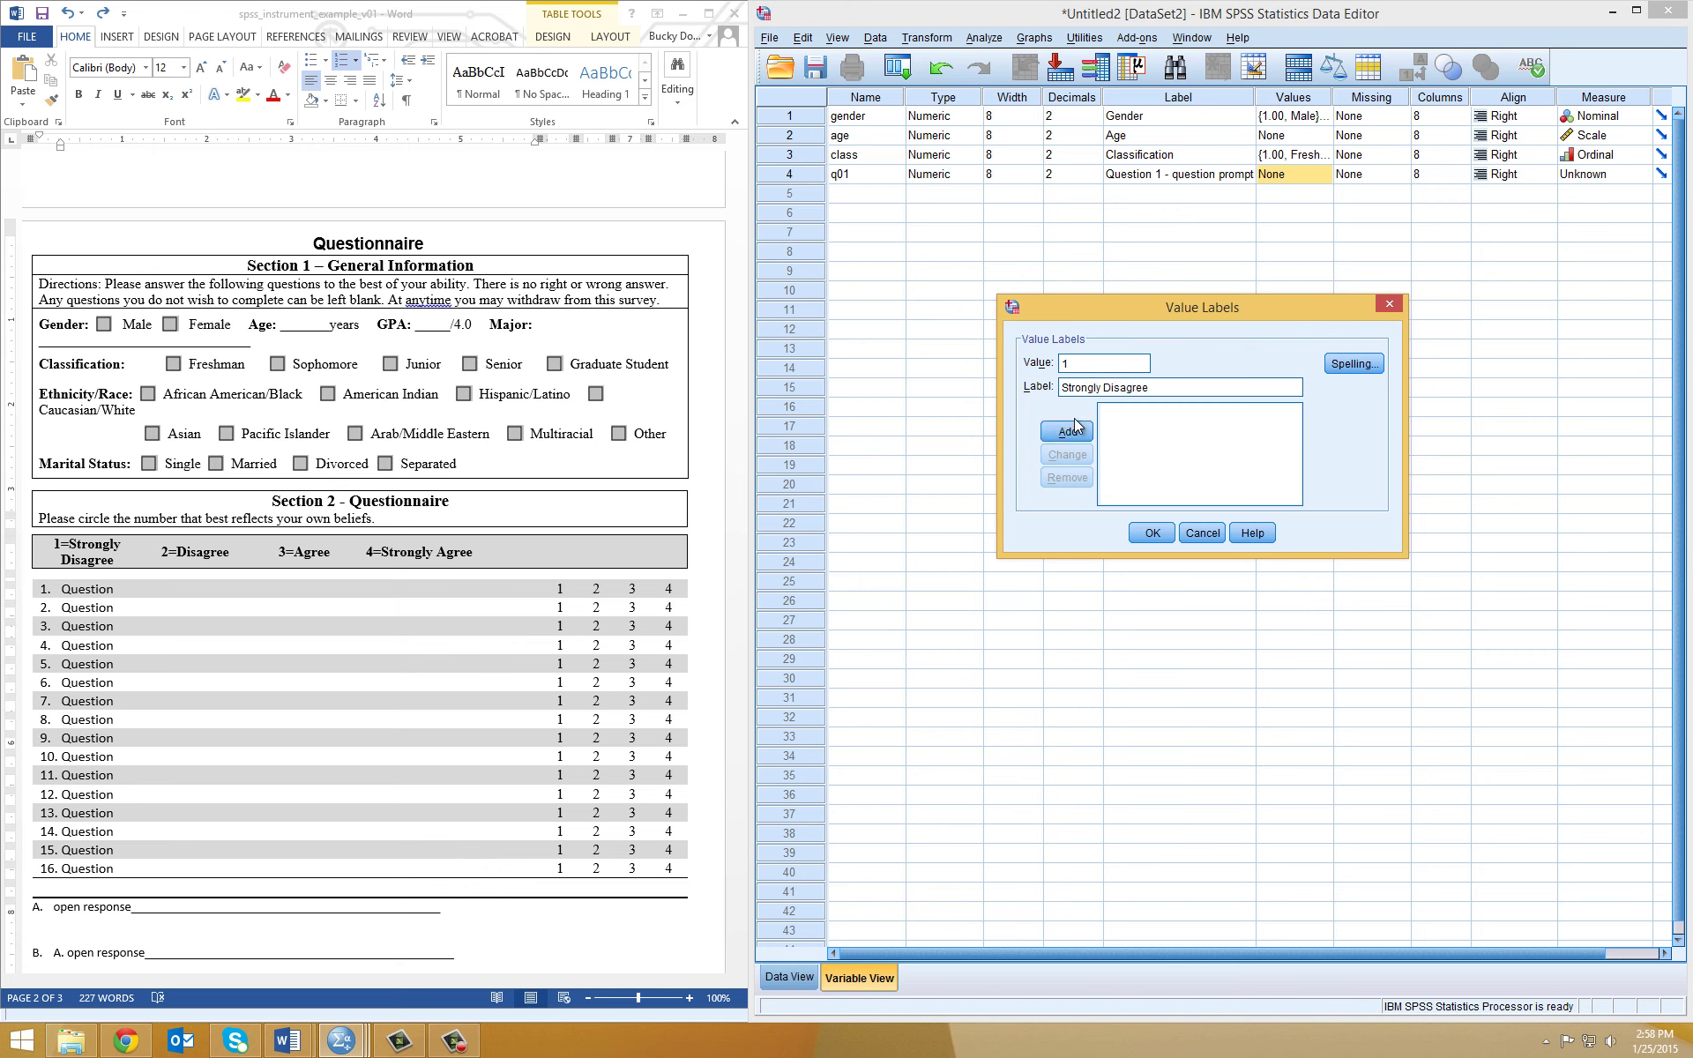
pyautogui.click(1072, 429)
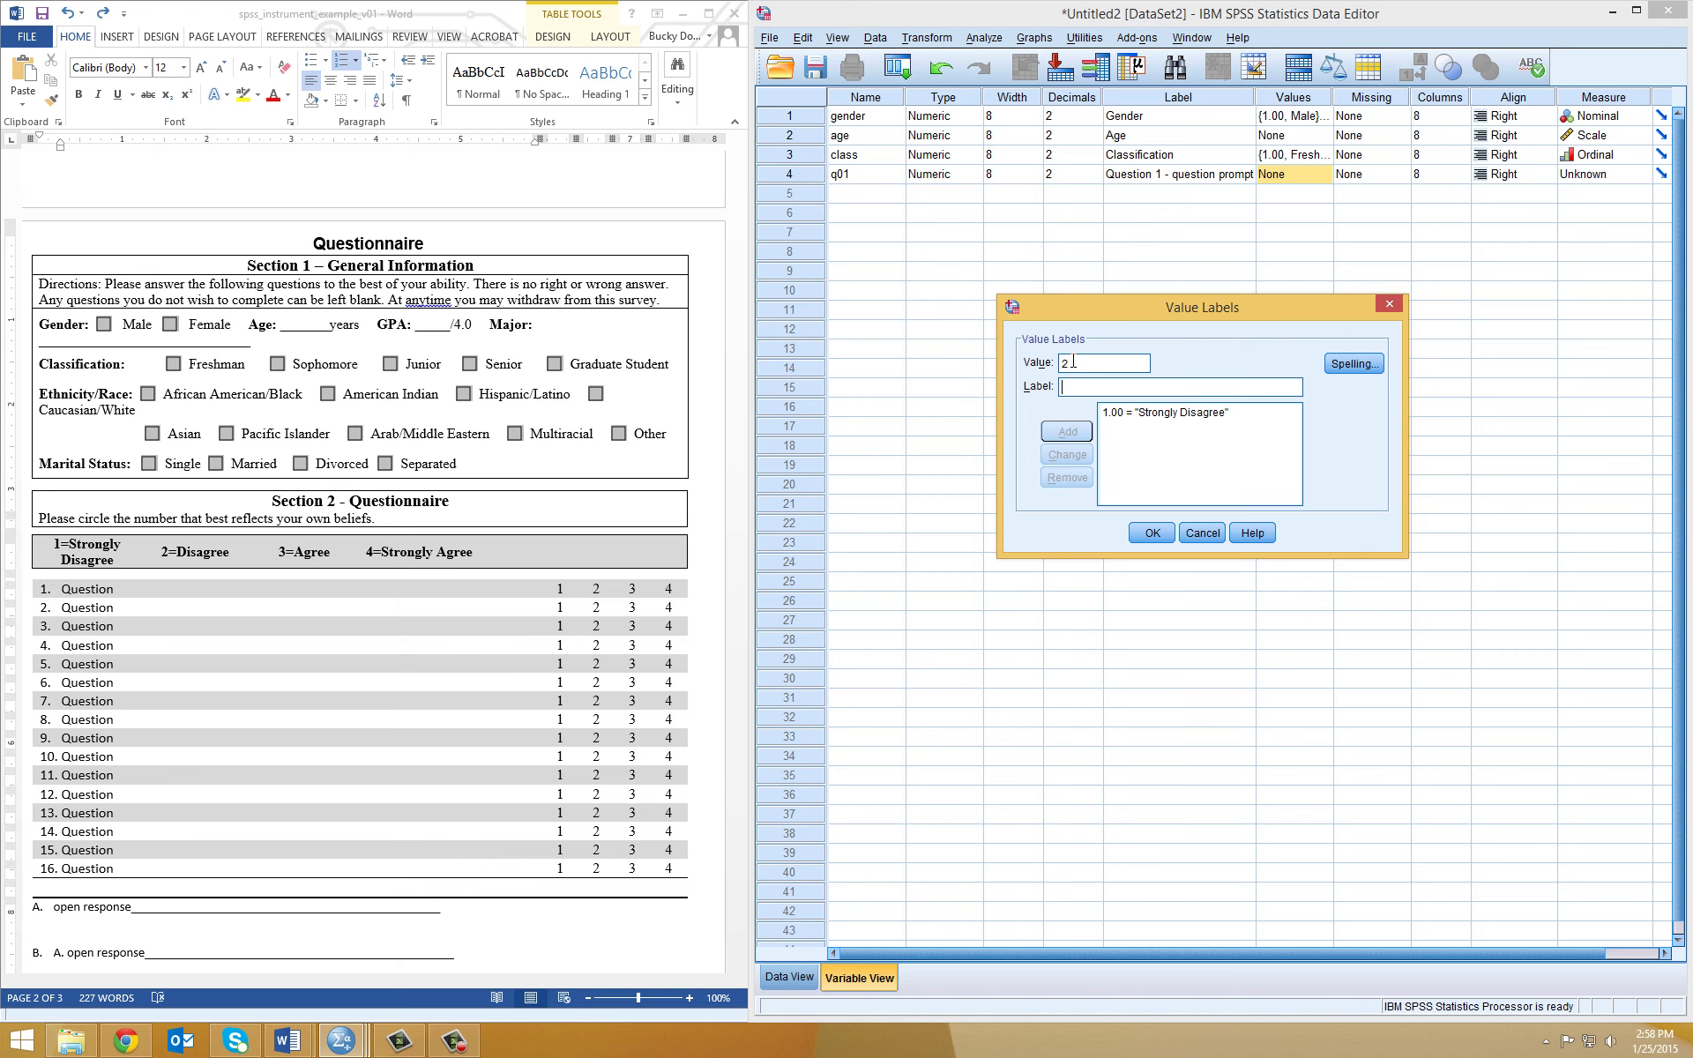
pyautogui.press('Tab')
pyautogui.write('Disagree')
pyautogui.press('Return')
# Add the q01 value labels 3 = Agree and 4 = Strongly Agree.
pyautogui.write('Agree')
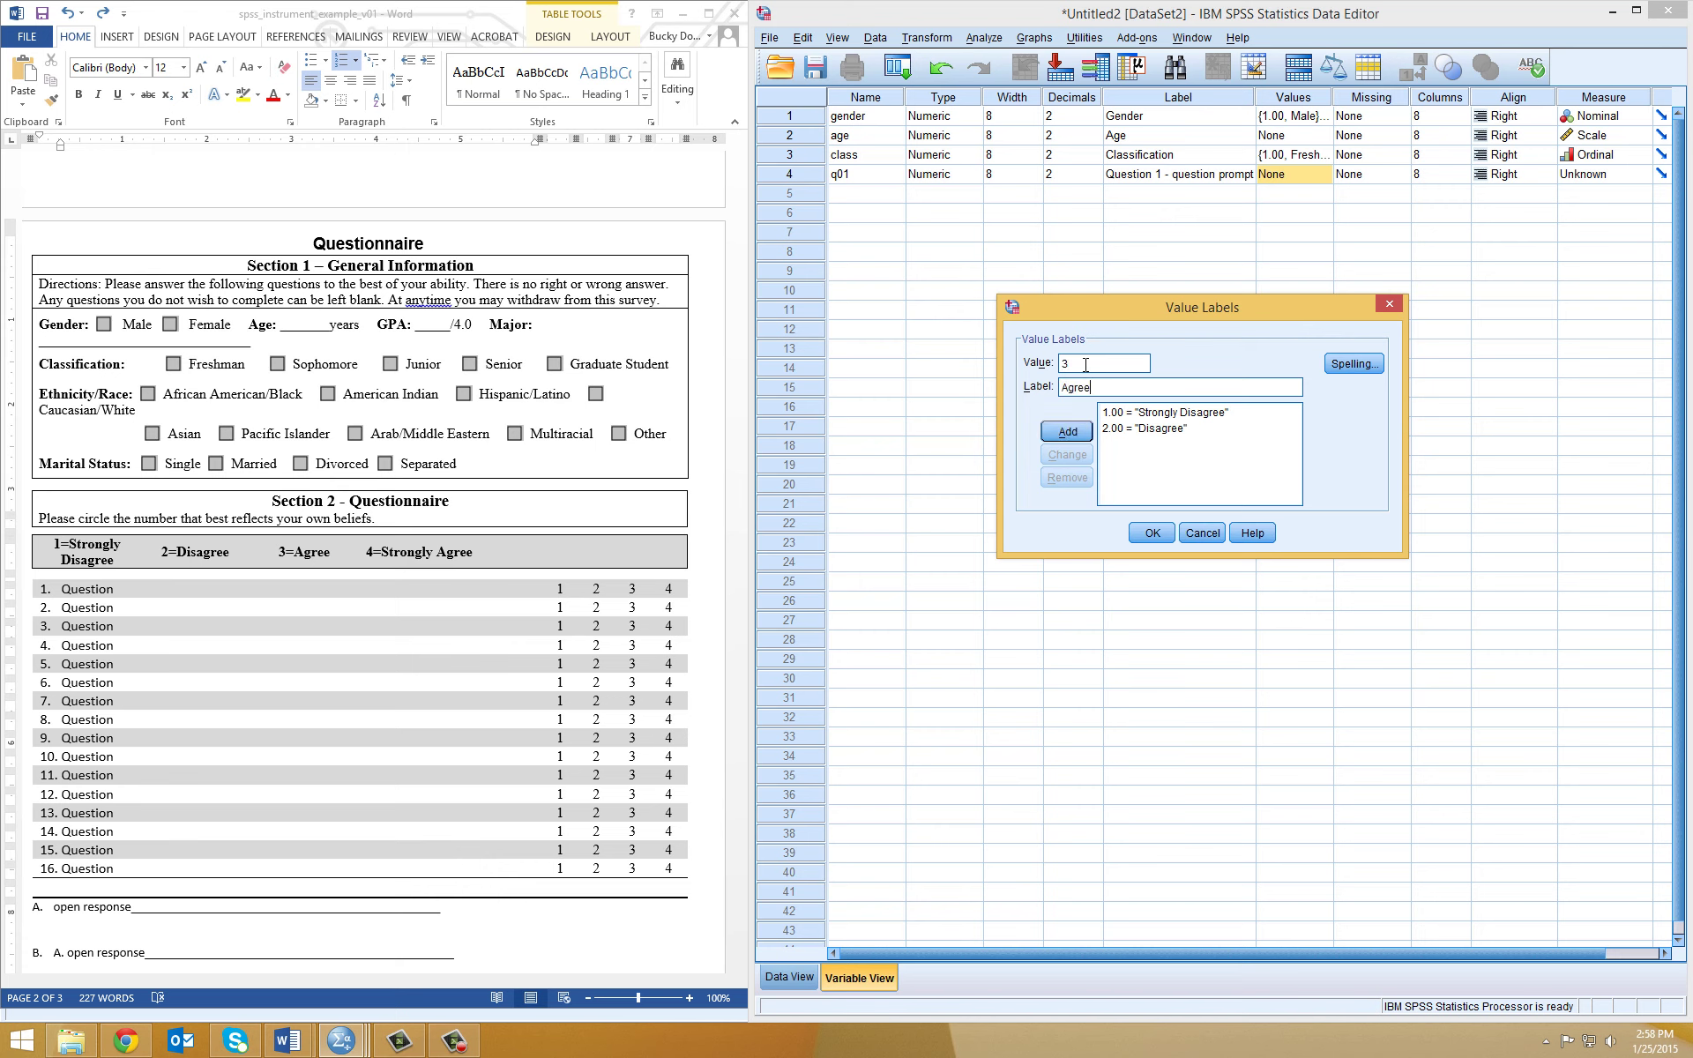
pyautogui.press('Return')
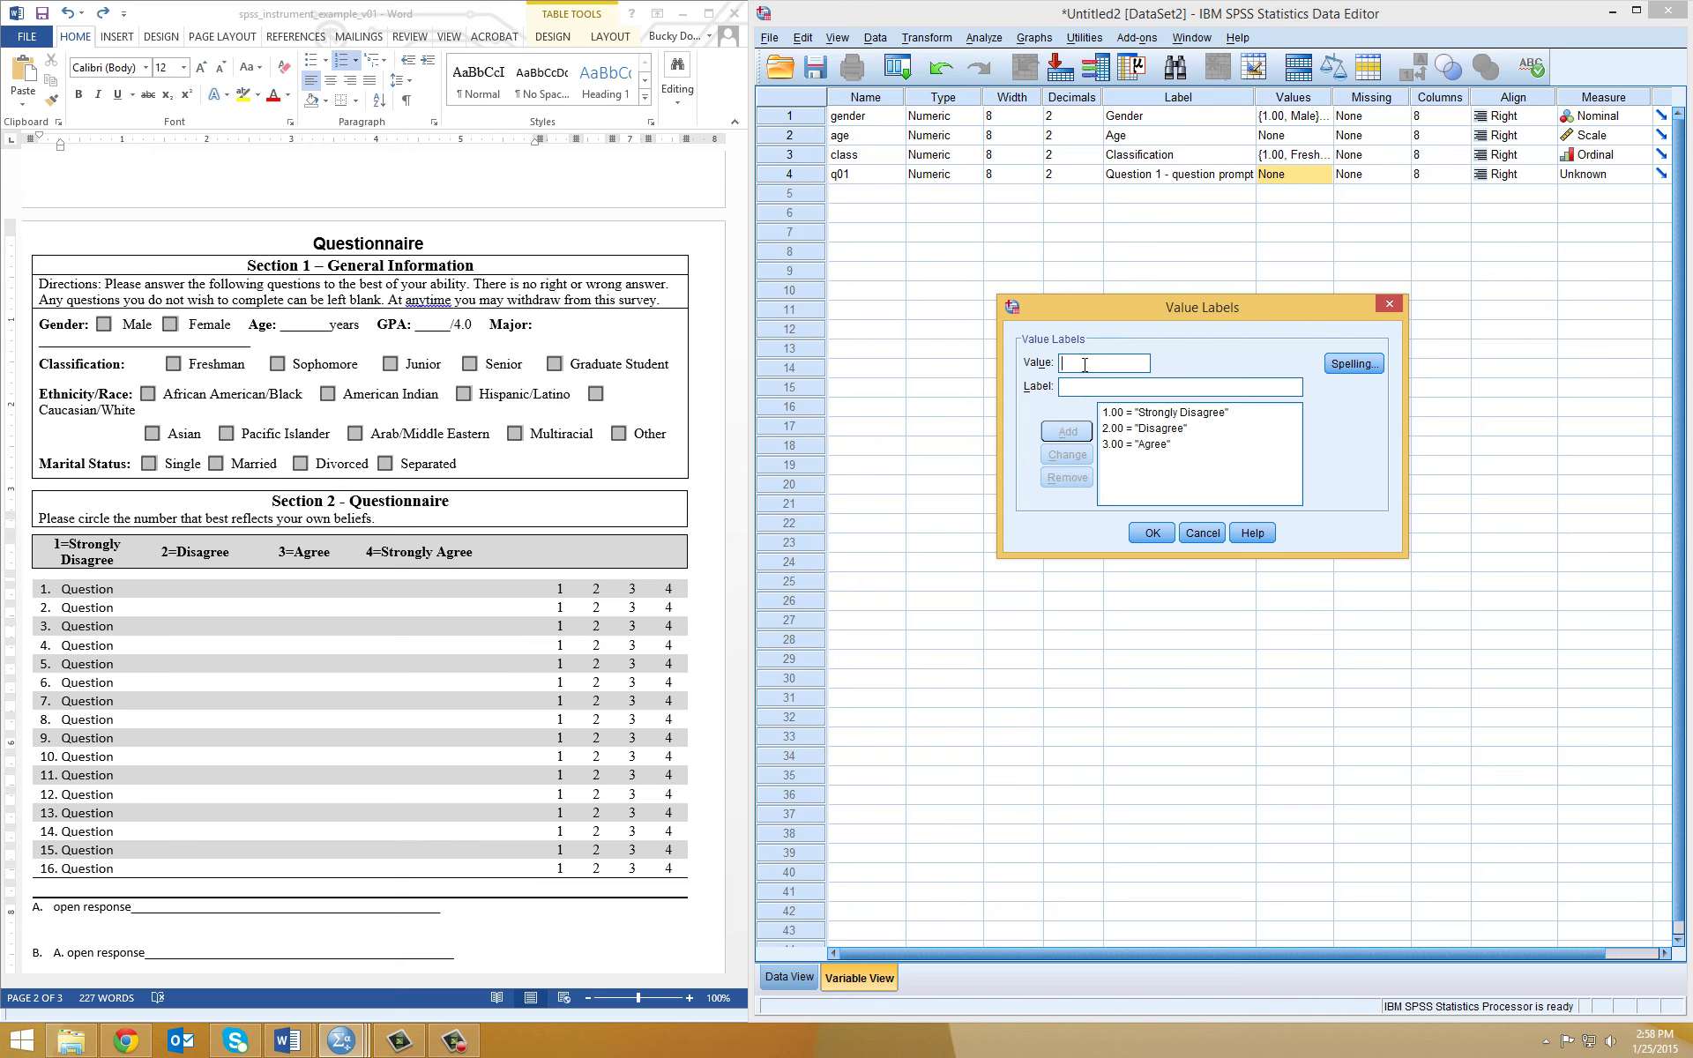
pyautogui.write('4')
pyautogui.press('Tab')
pyautogui.write('Strongly AGr')
pyautogui.press('BackSpace')
pyautogui.press('BackSpace')
pyautogui.write('gree')
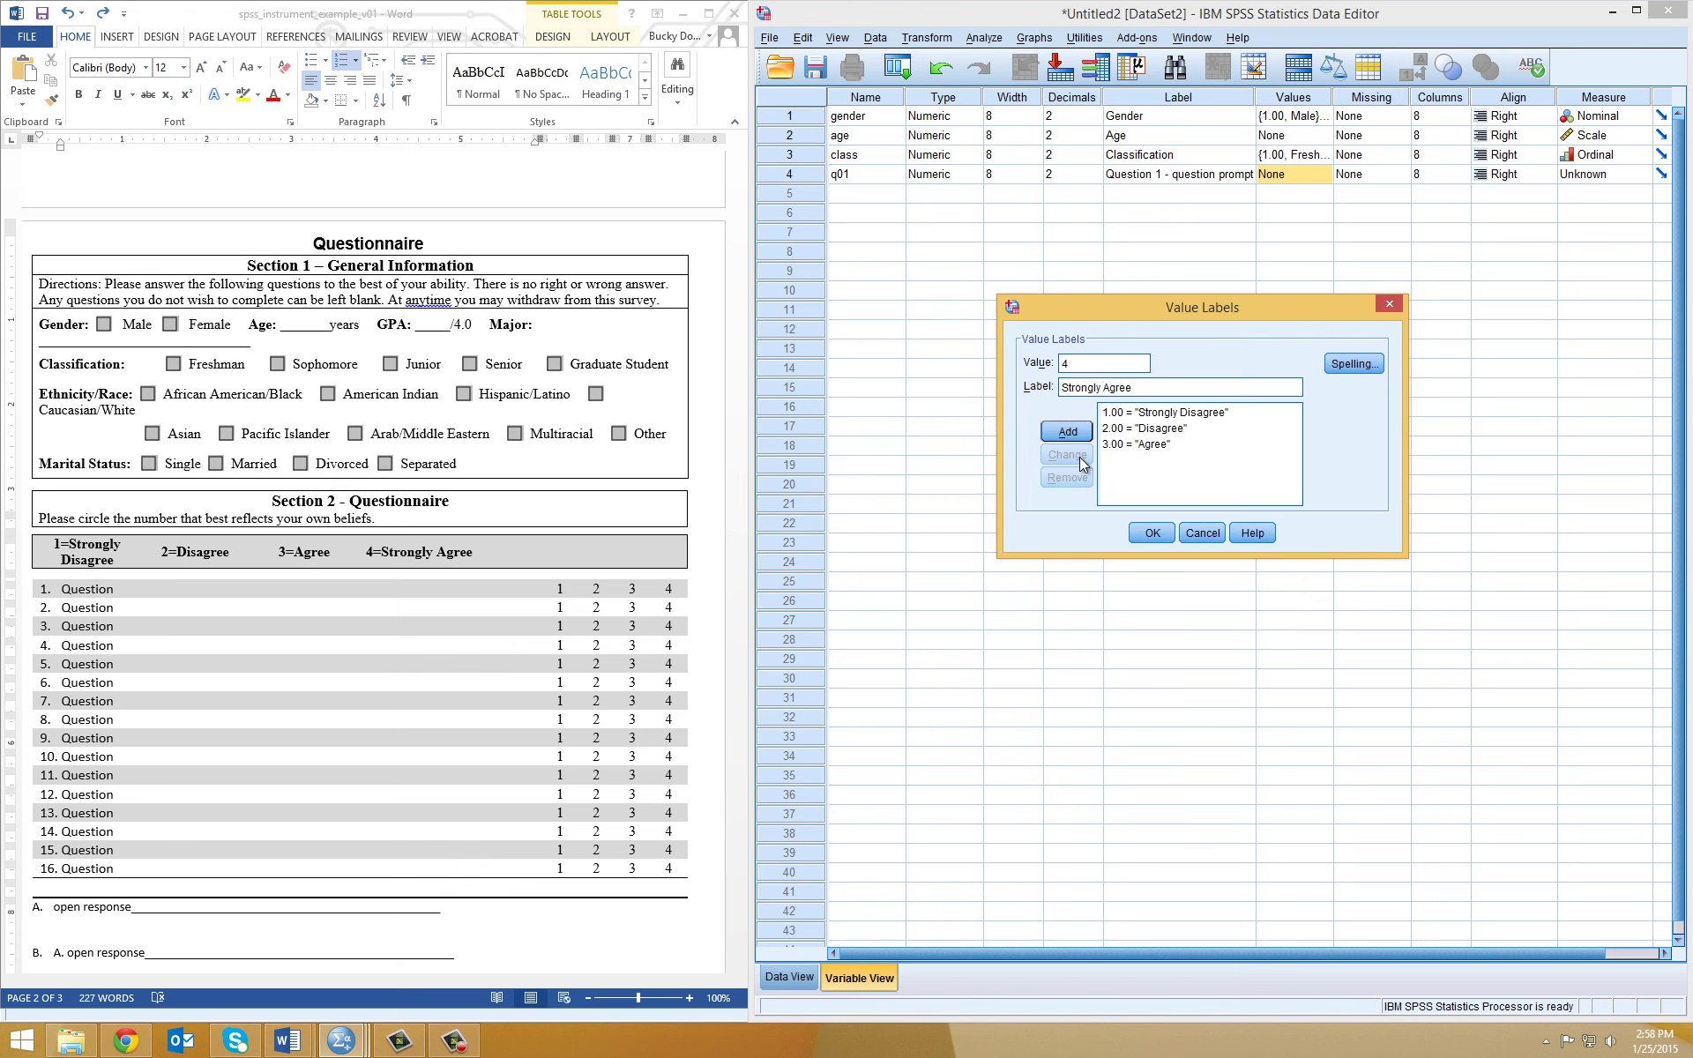
pyautogui.click(1083, 434)
# Confirm q01's four value labels and change its measurement level from Scale to Ordinal.
pyautogui.click(1153, 534)
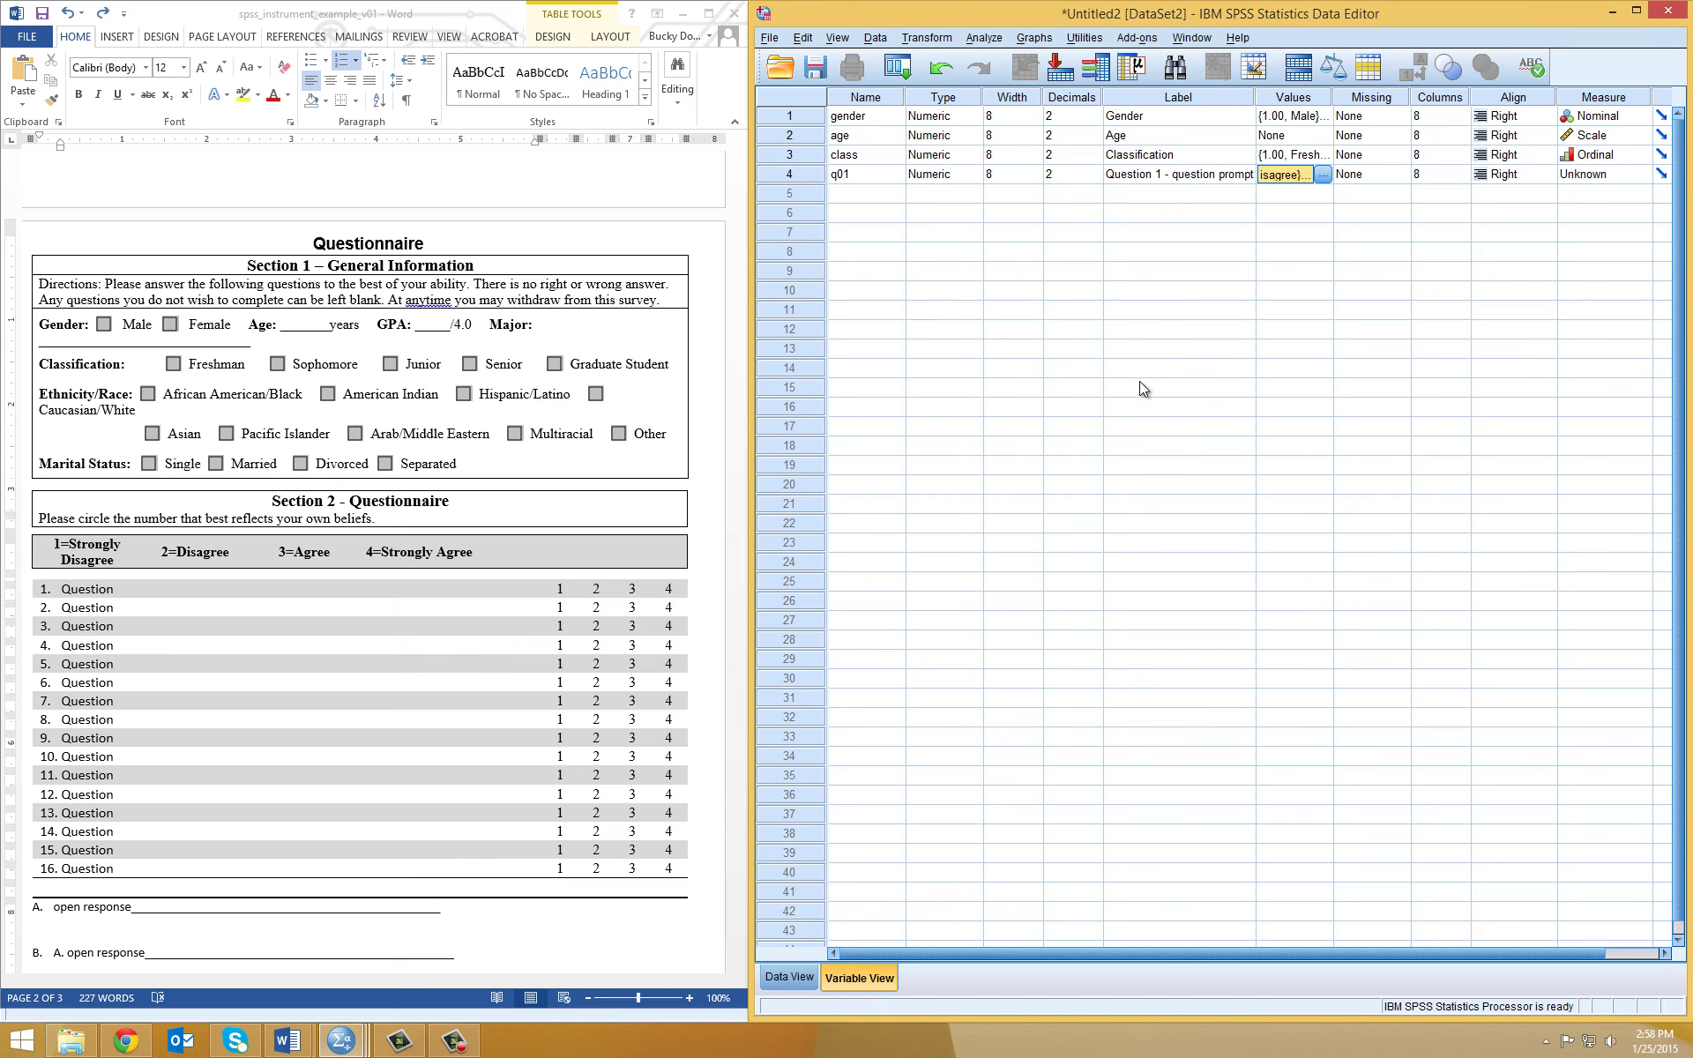
pyautogui.moveTo(957, 954); pyautogui.dragTo(987, 956)
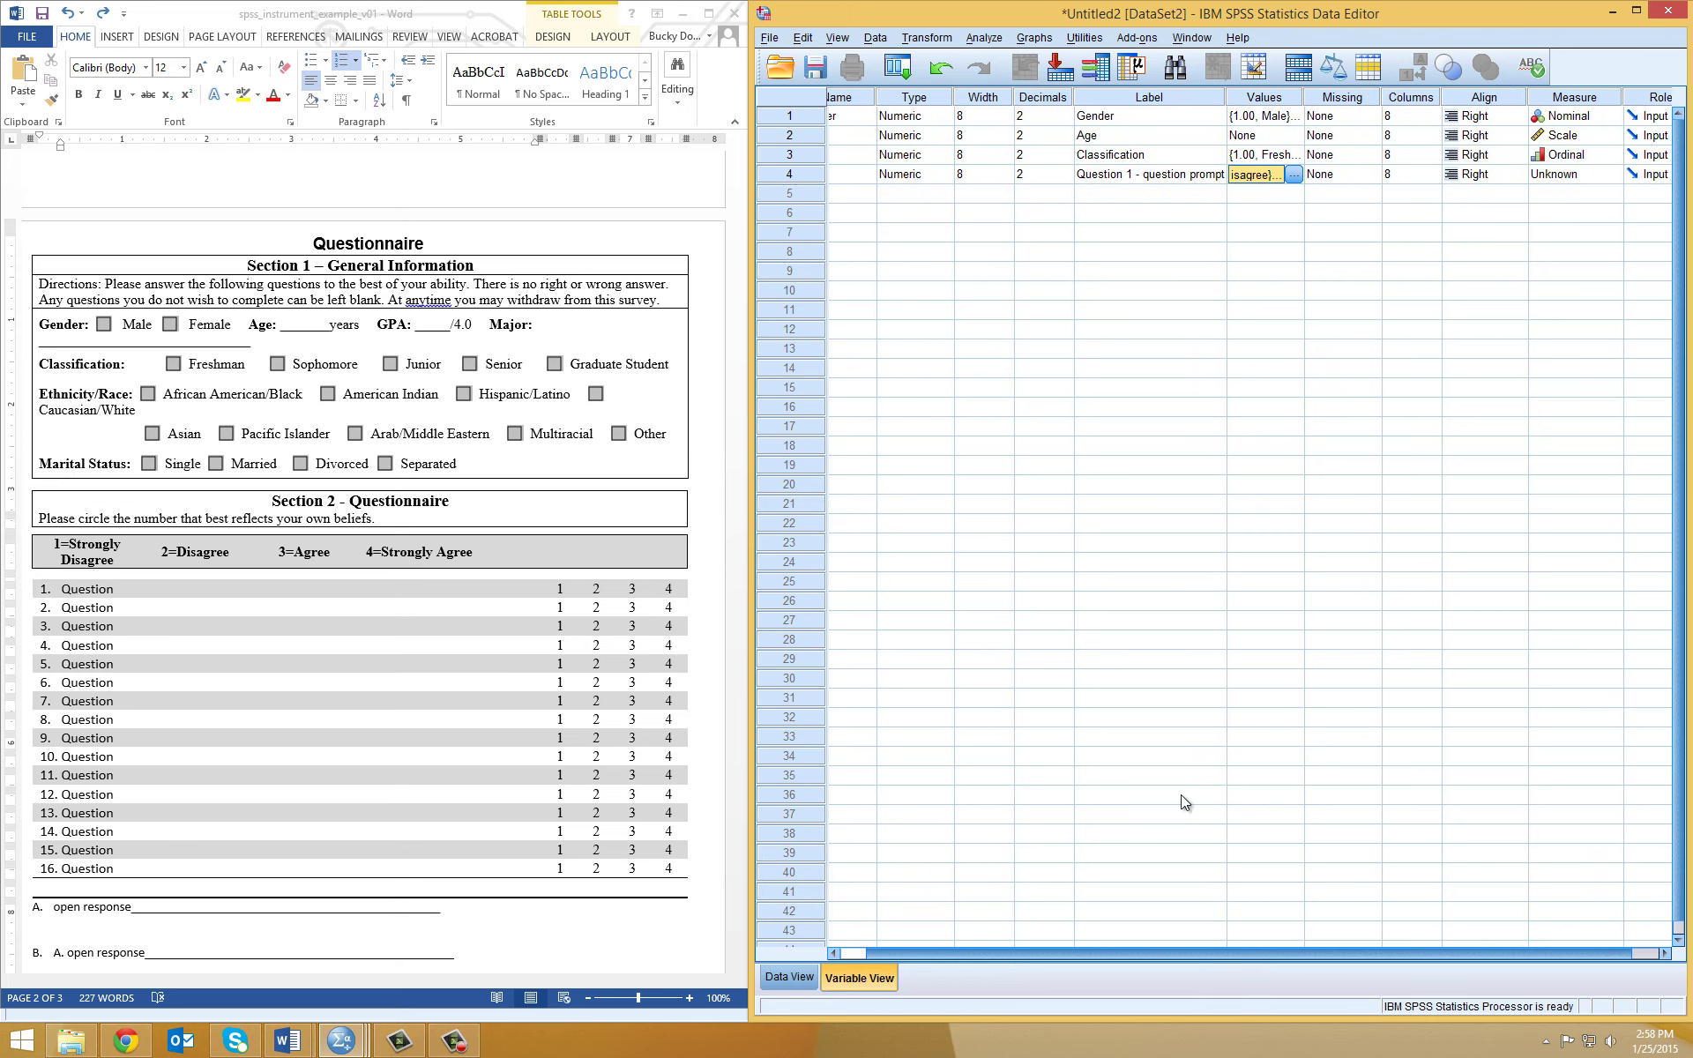
pyautogui.click(1609, 176)
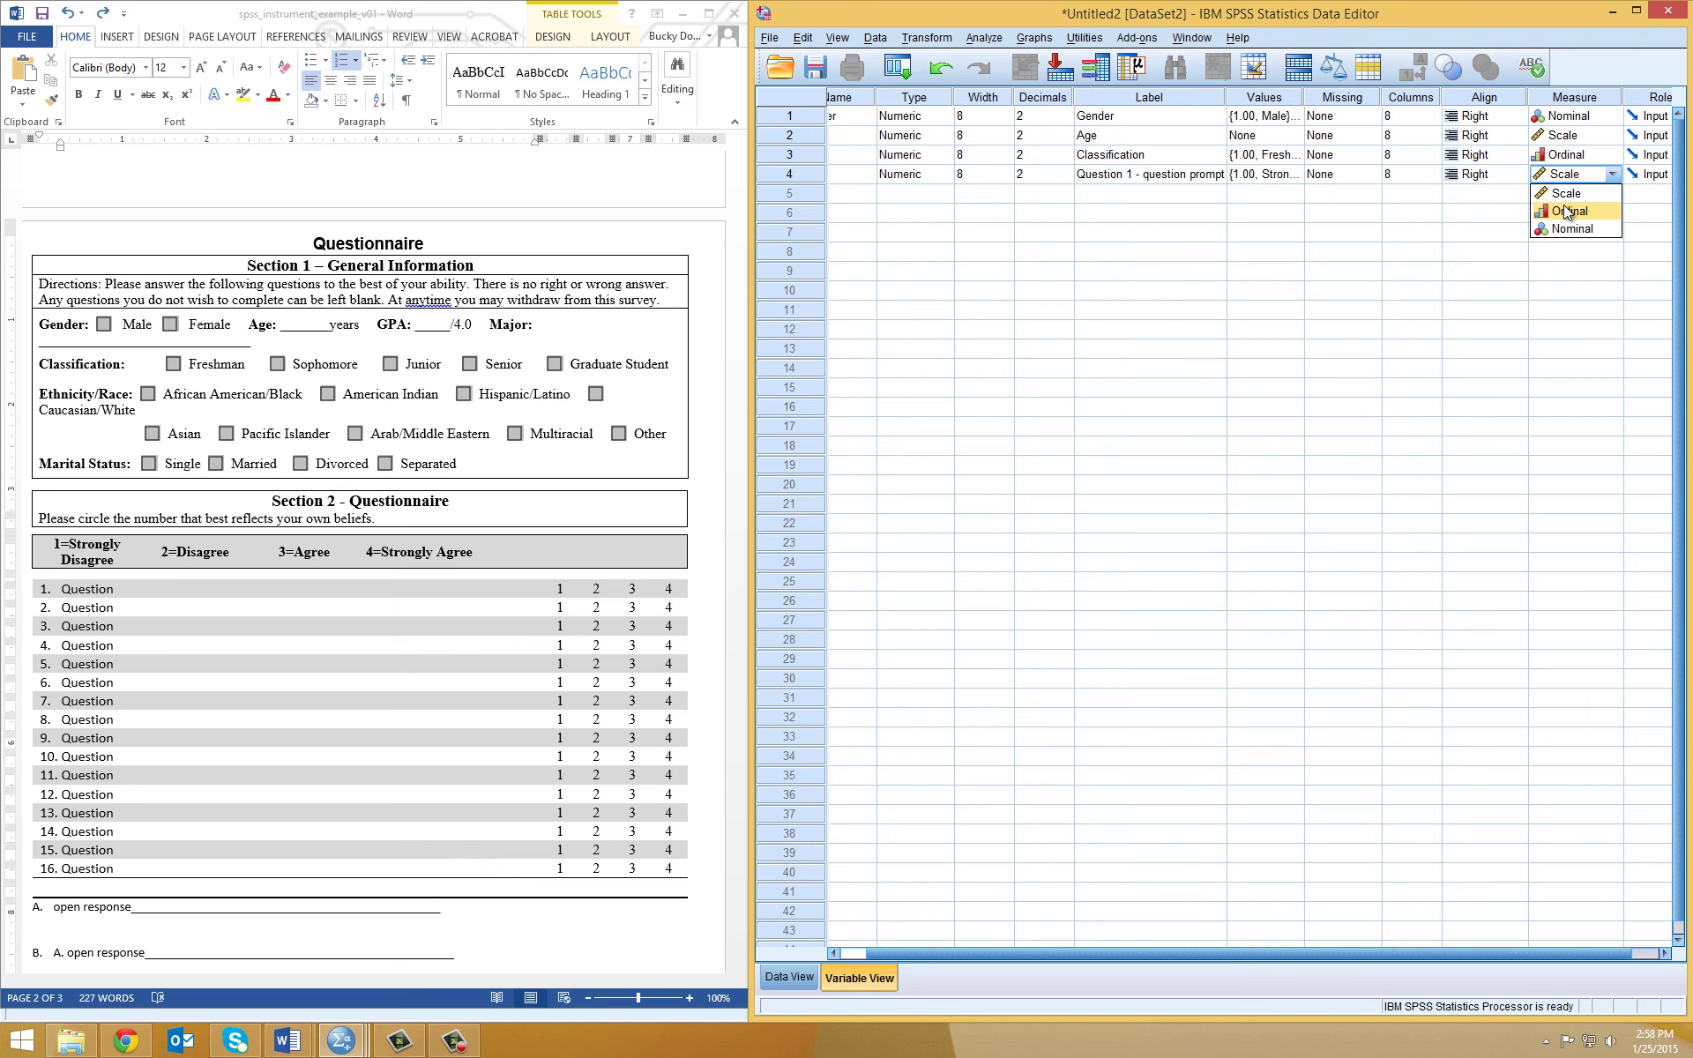
pyautogui.click(1584, 213)
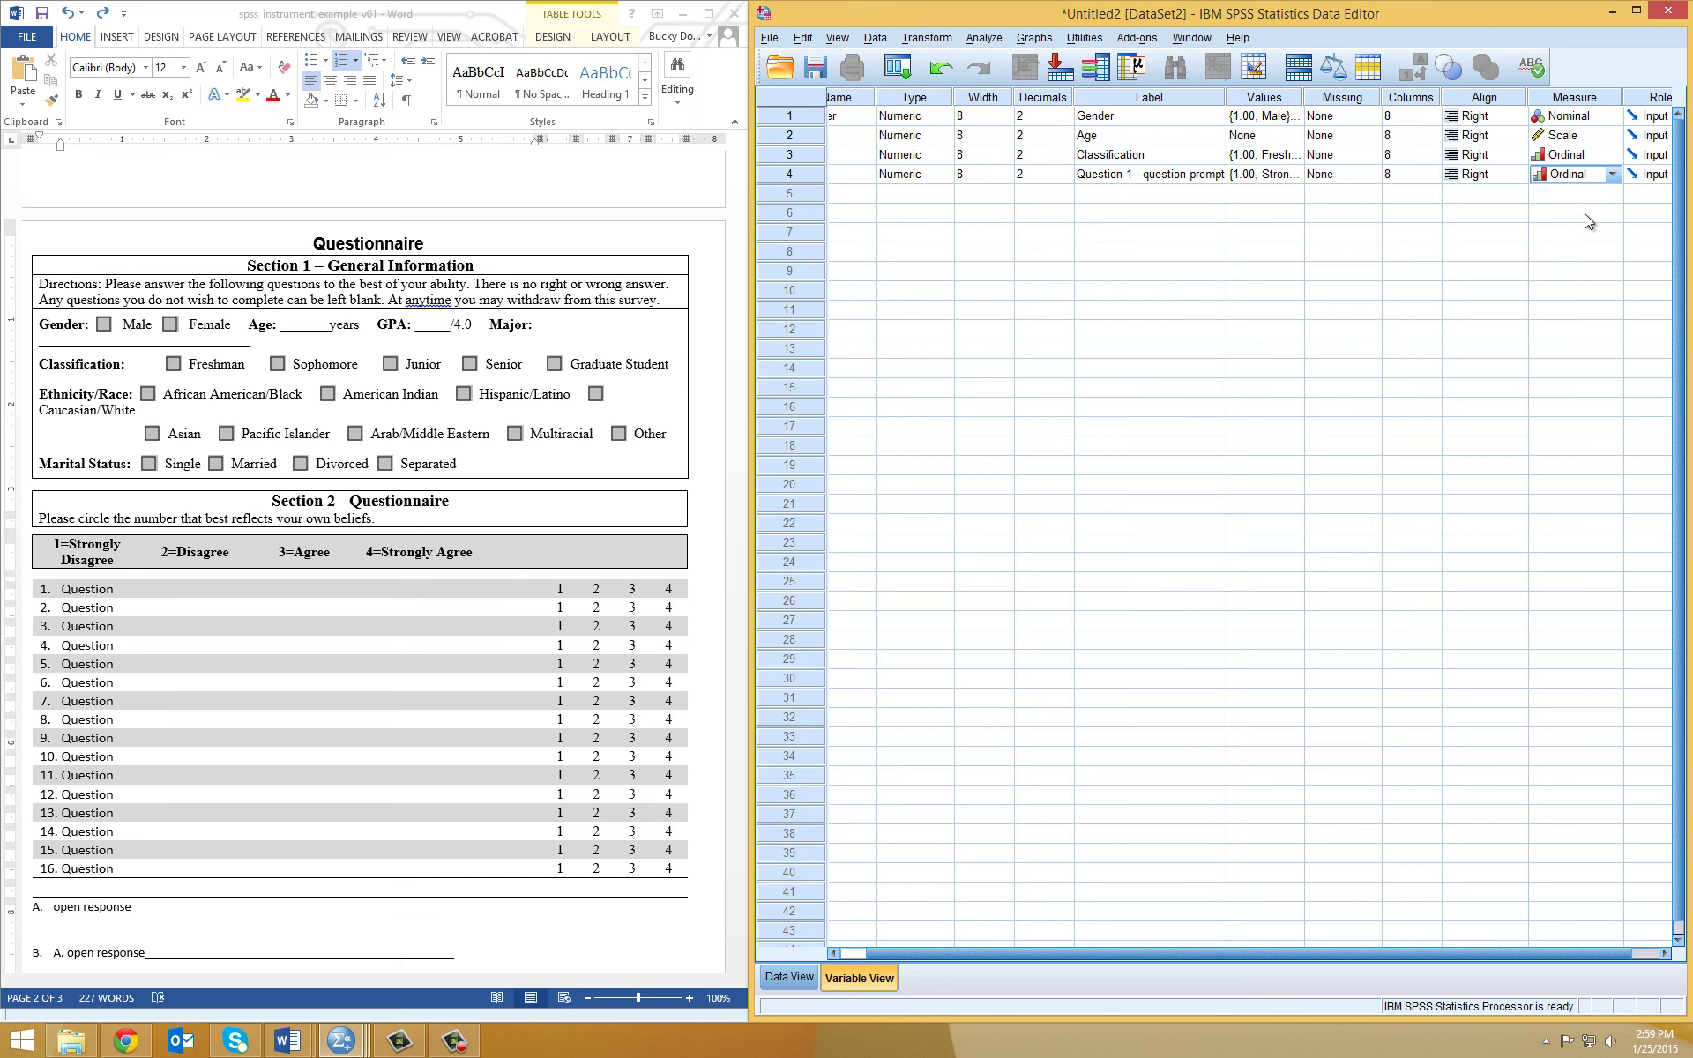
pyautogui.press('Left')
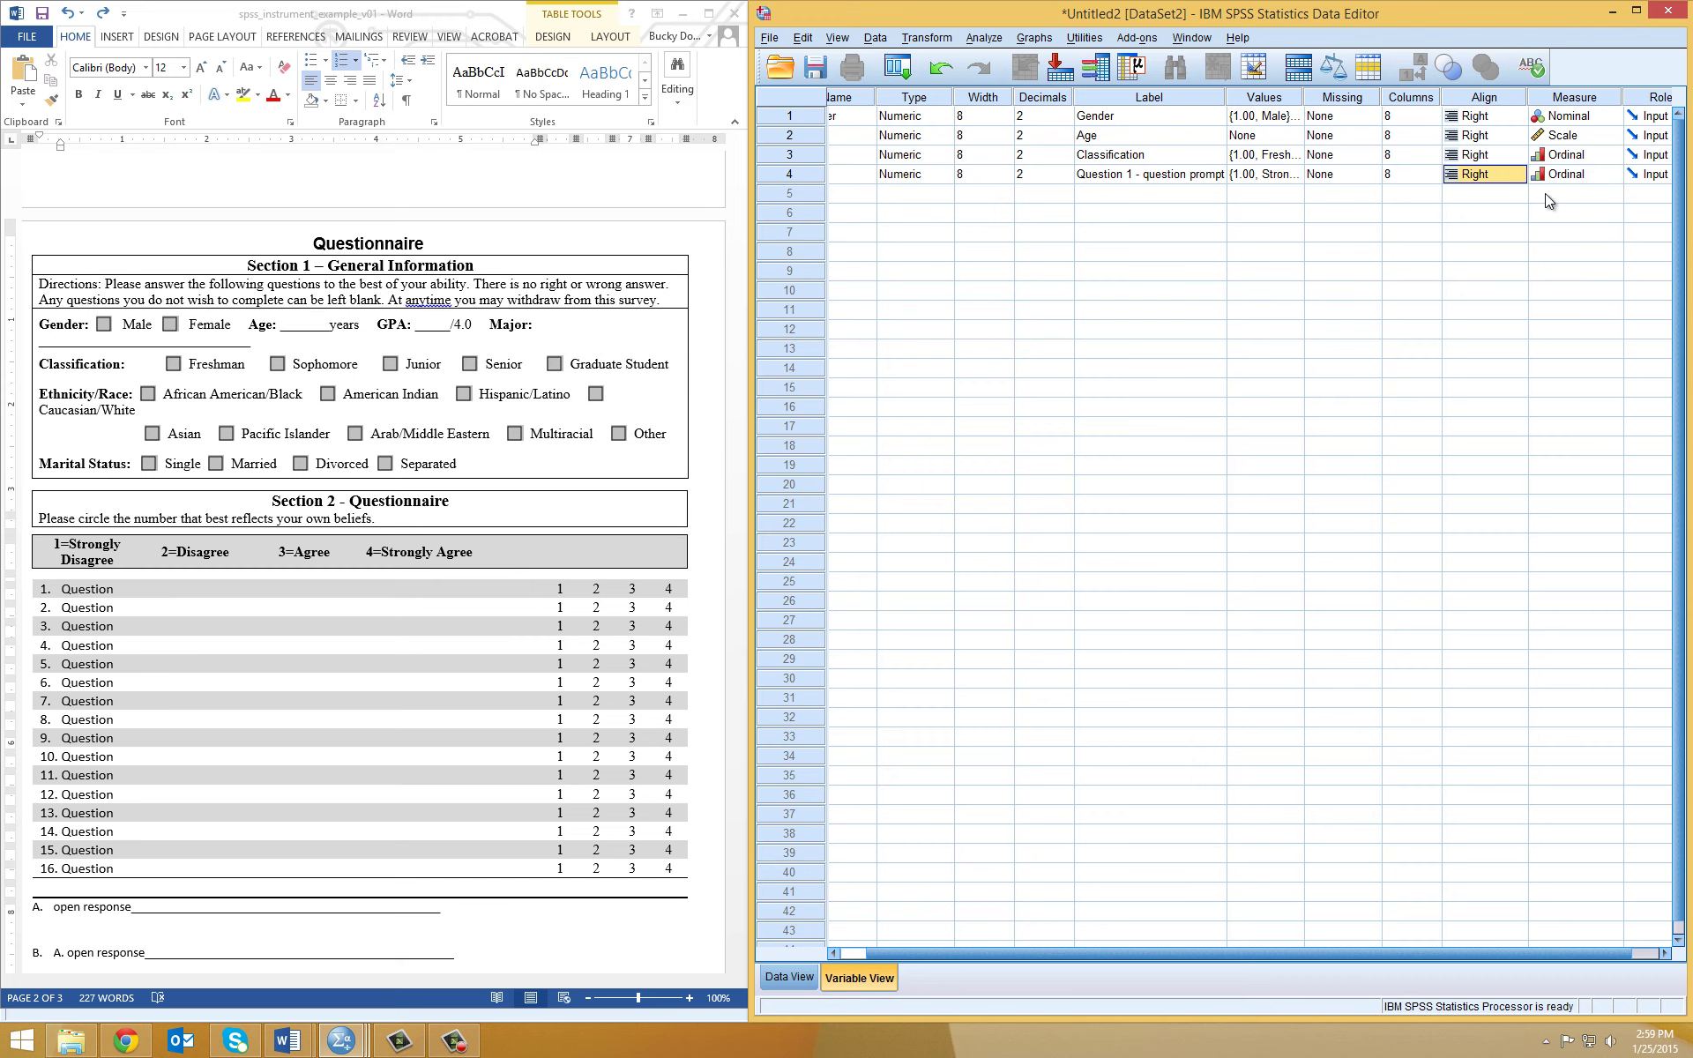
pyautogui.press('Right')
pyautogui.press('Right')
pyautogui.press('Left')
pyautogui.press('Left')
pyautogui.press('Left')
pyautogui.press('Left')
pyautogui.press('Left')
pyautogui.press('Left')
pyautogui.press('Left')
pyautogui.press('Left')
pyautogui.press('Left')
pyautogui.press('Left')
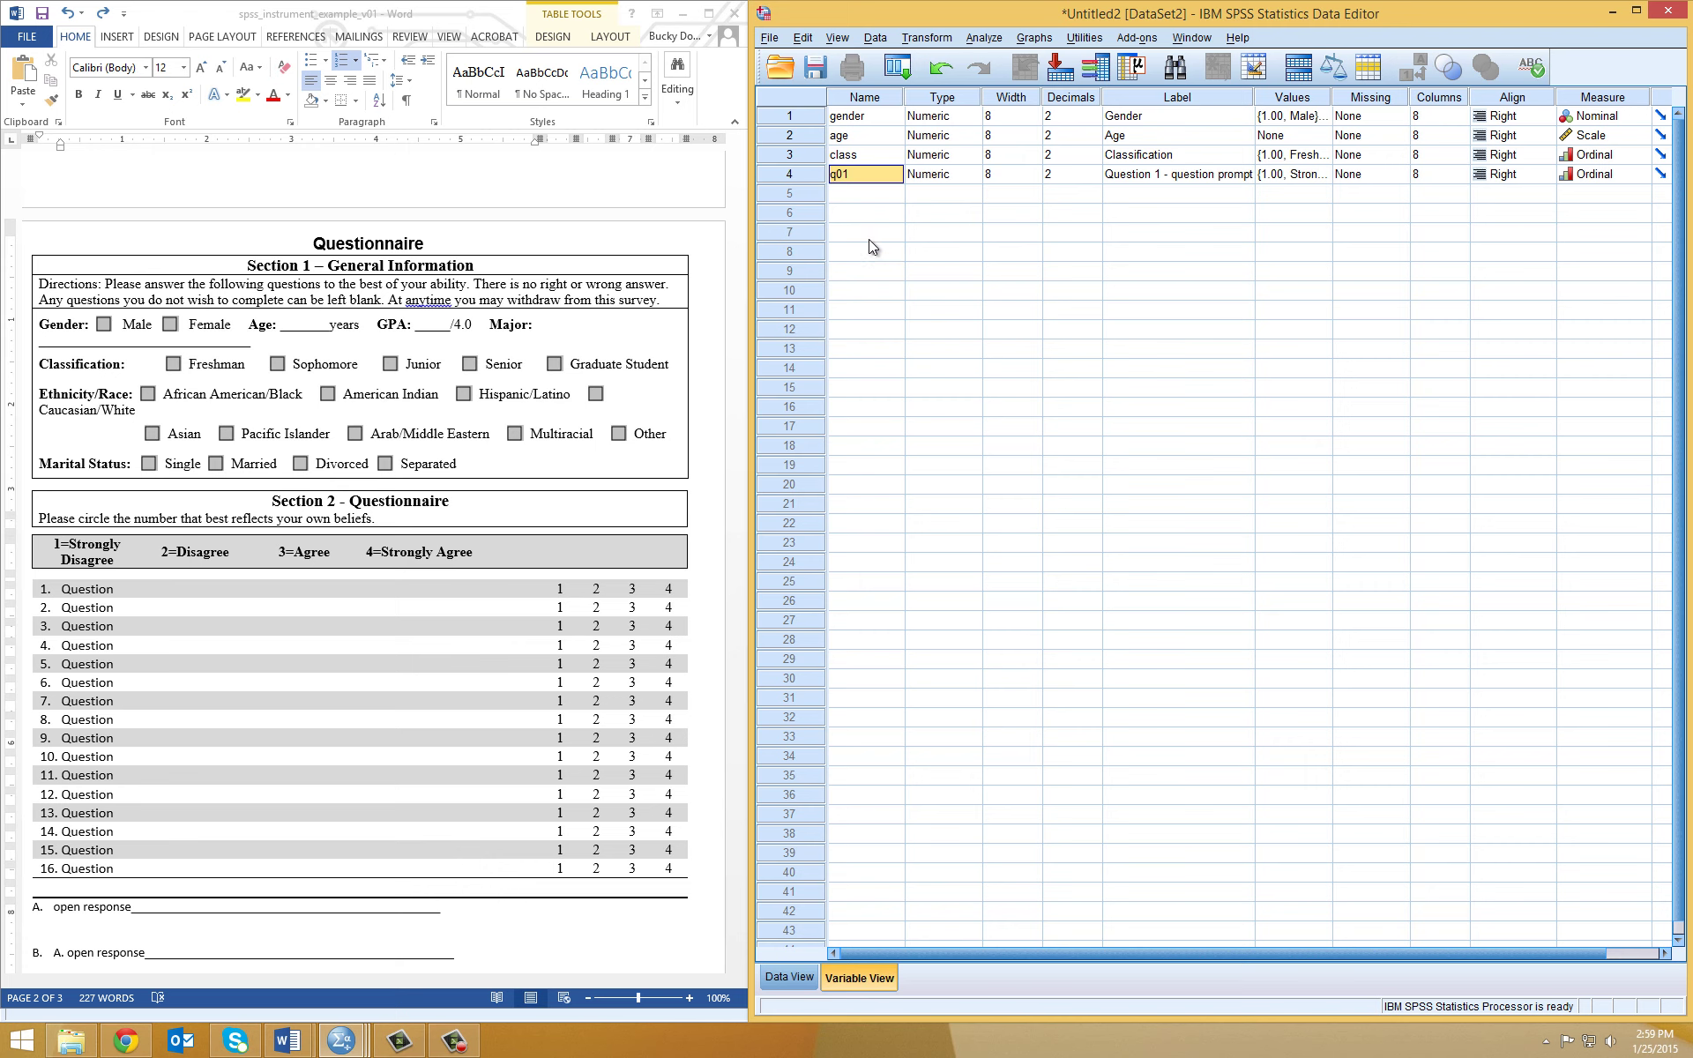
# Check the open response item in the questionnaire document.
pyautogui.click(510, 663)
pyautogui.scroll(-4, 502, 653)
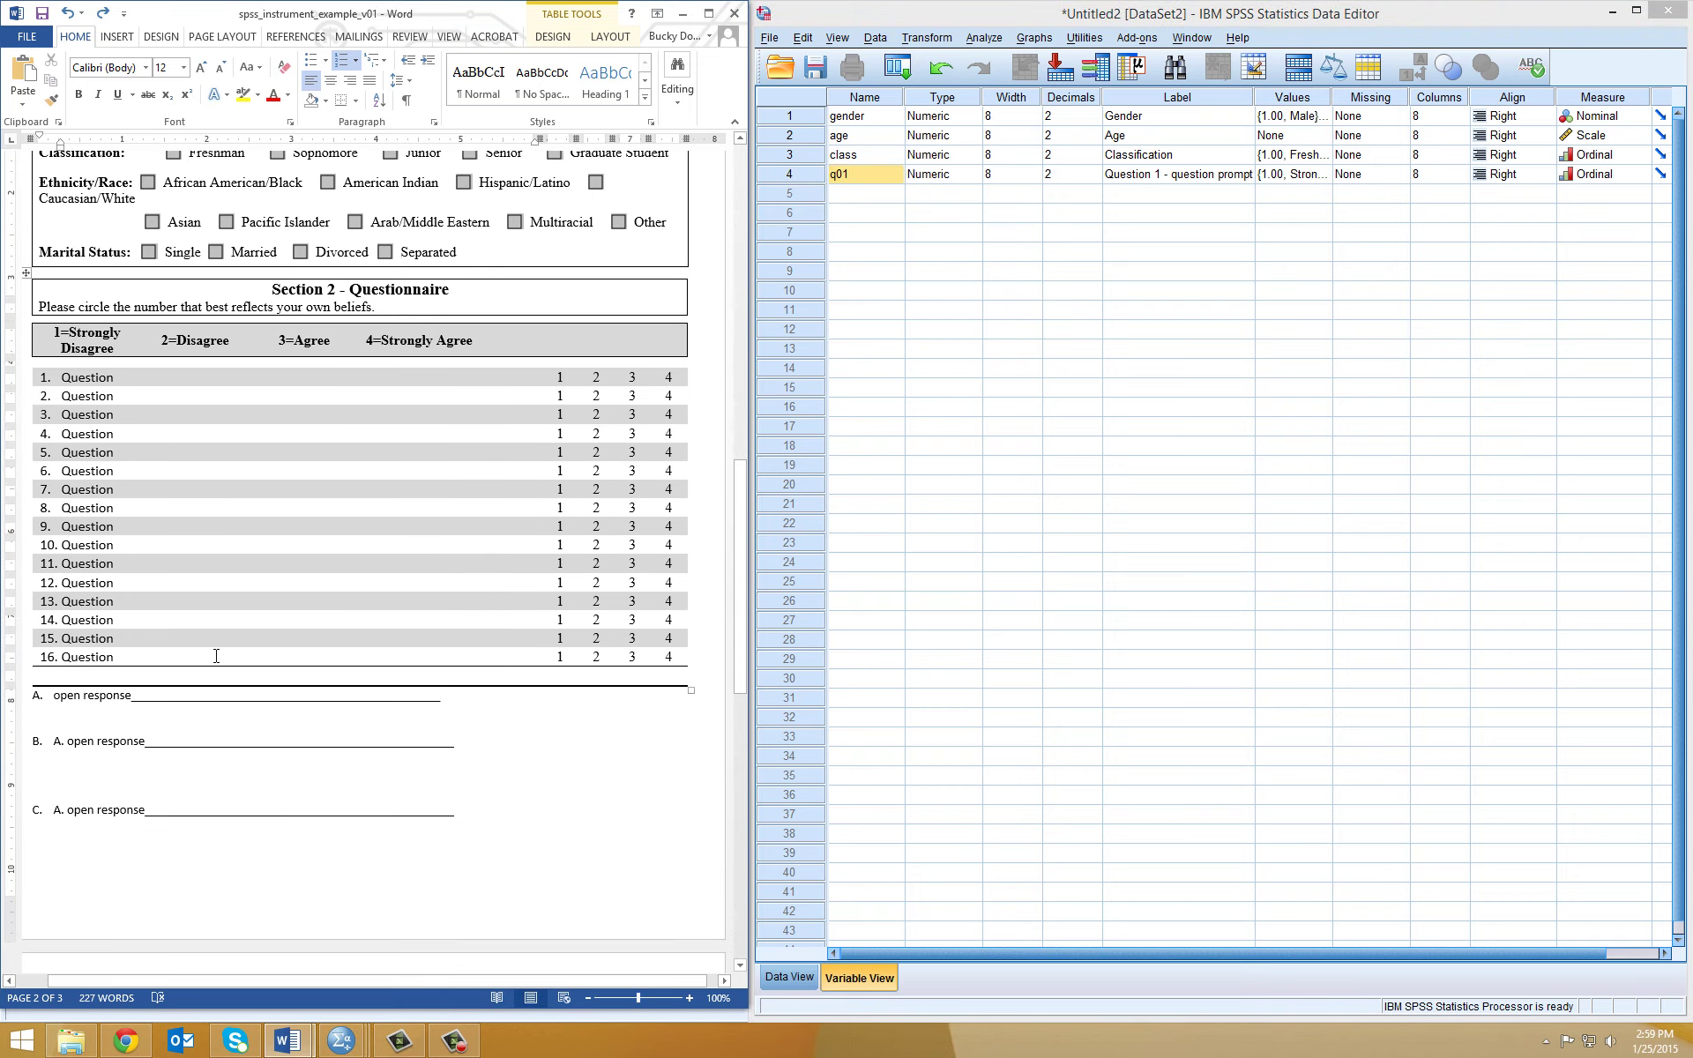
pyautogui.click(74, 696)
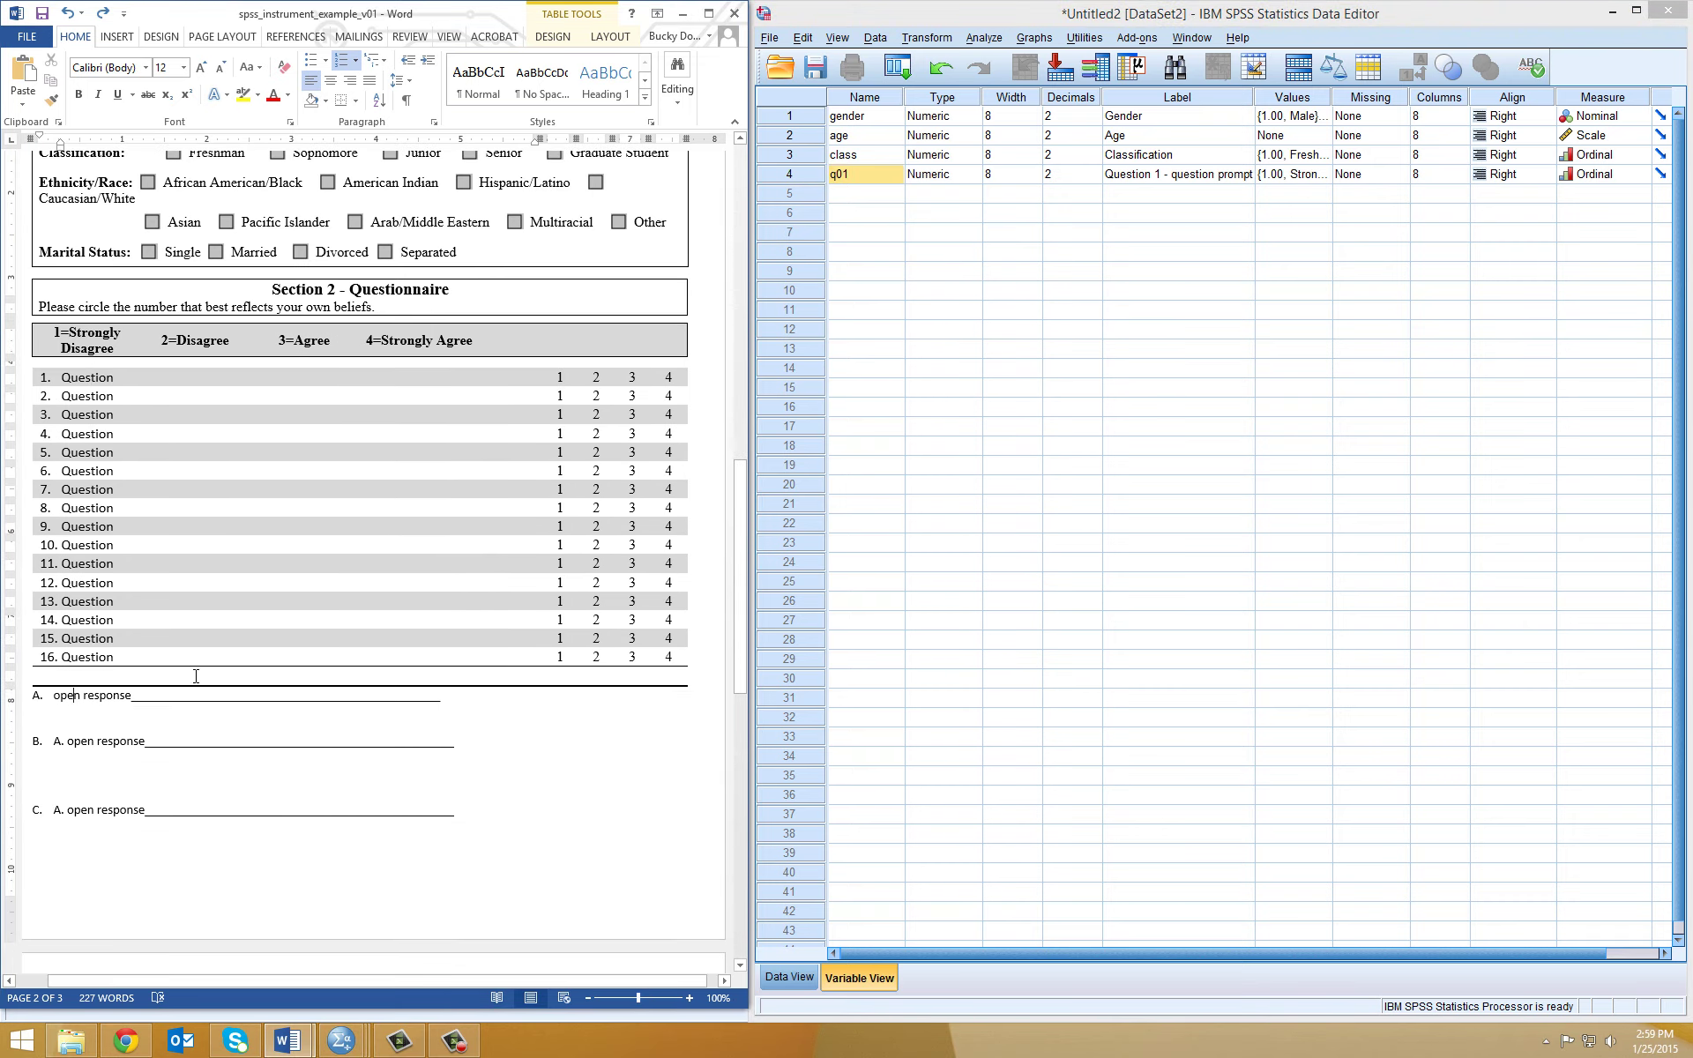
# Create variable or01 in row 5 and make it a String type.
pyautogui.click(859, 192)
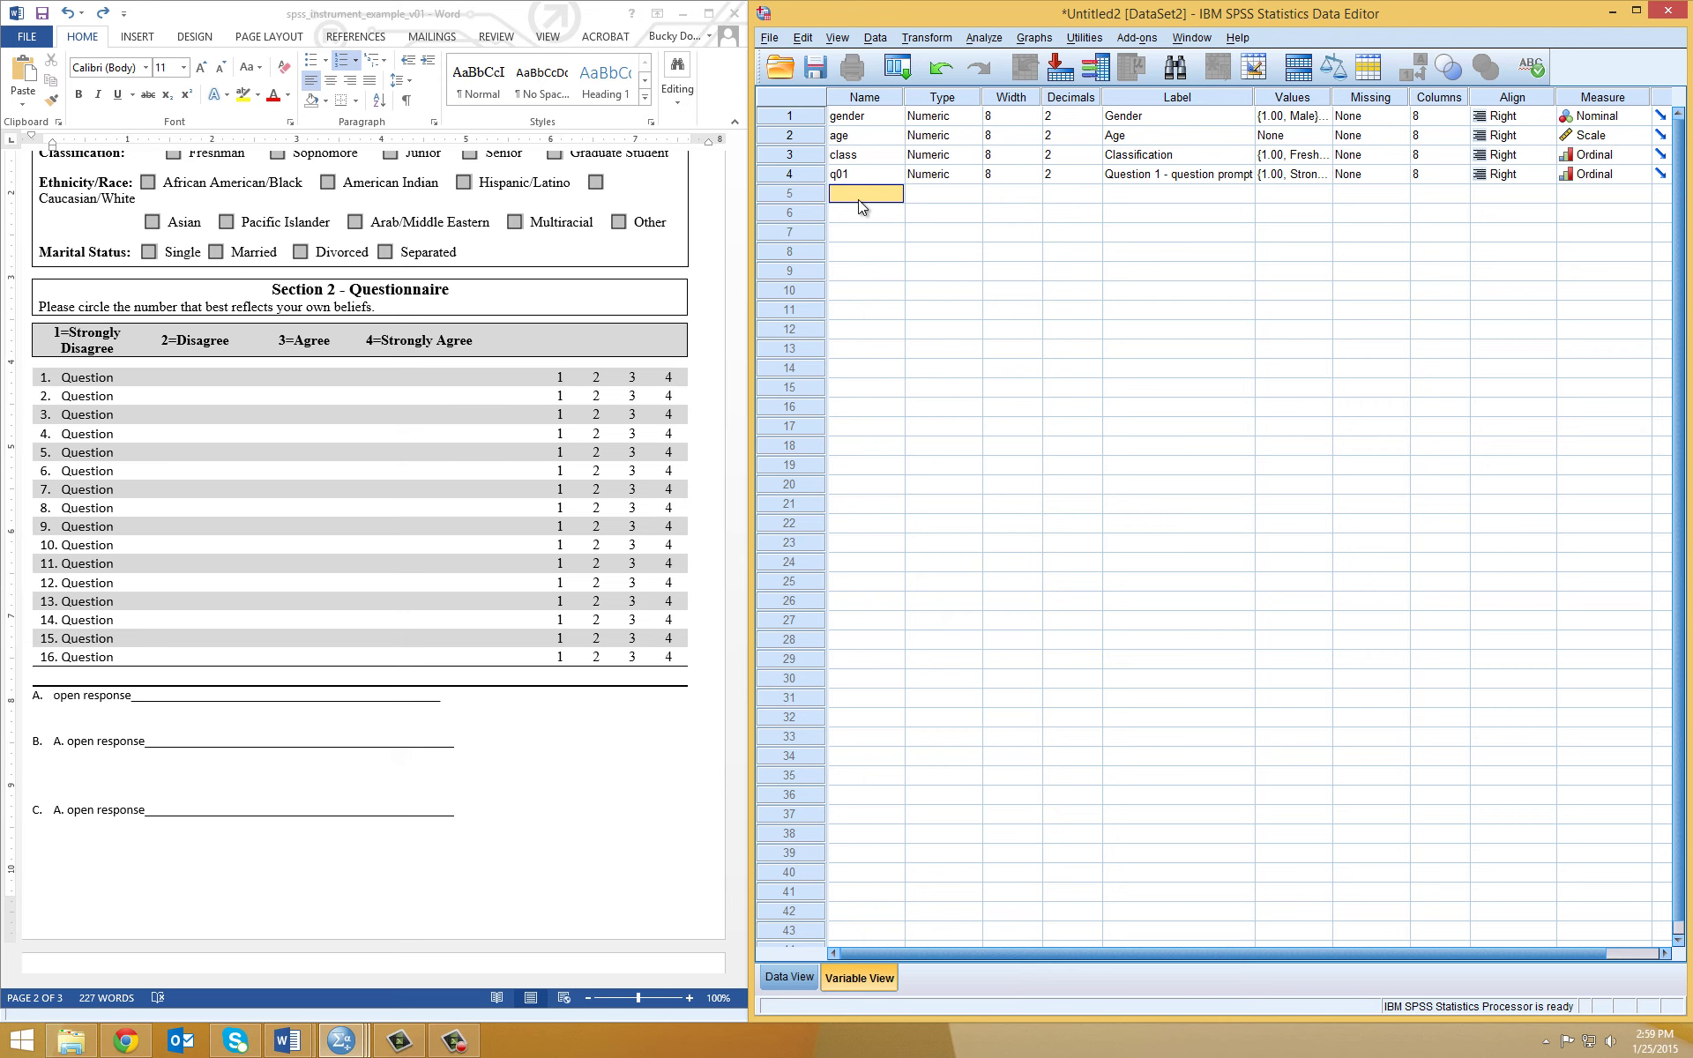
pyautogui.write('or01')
pyautogui.click(959, 198)
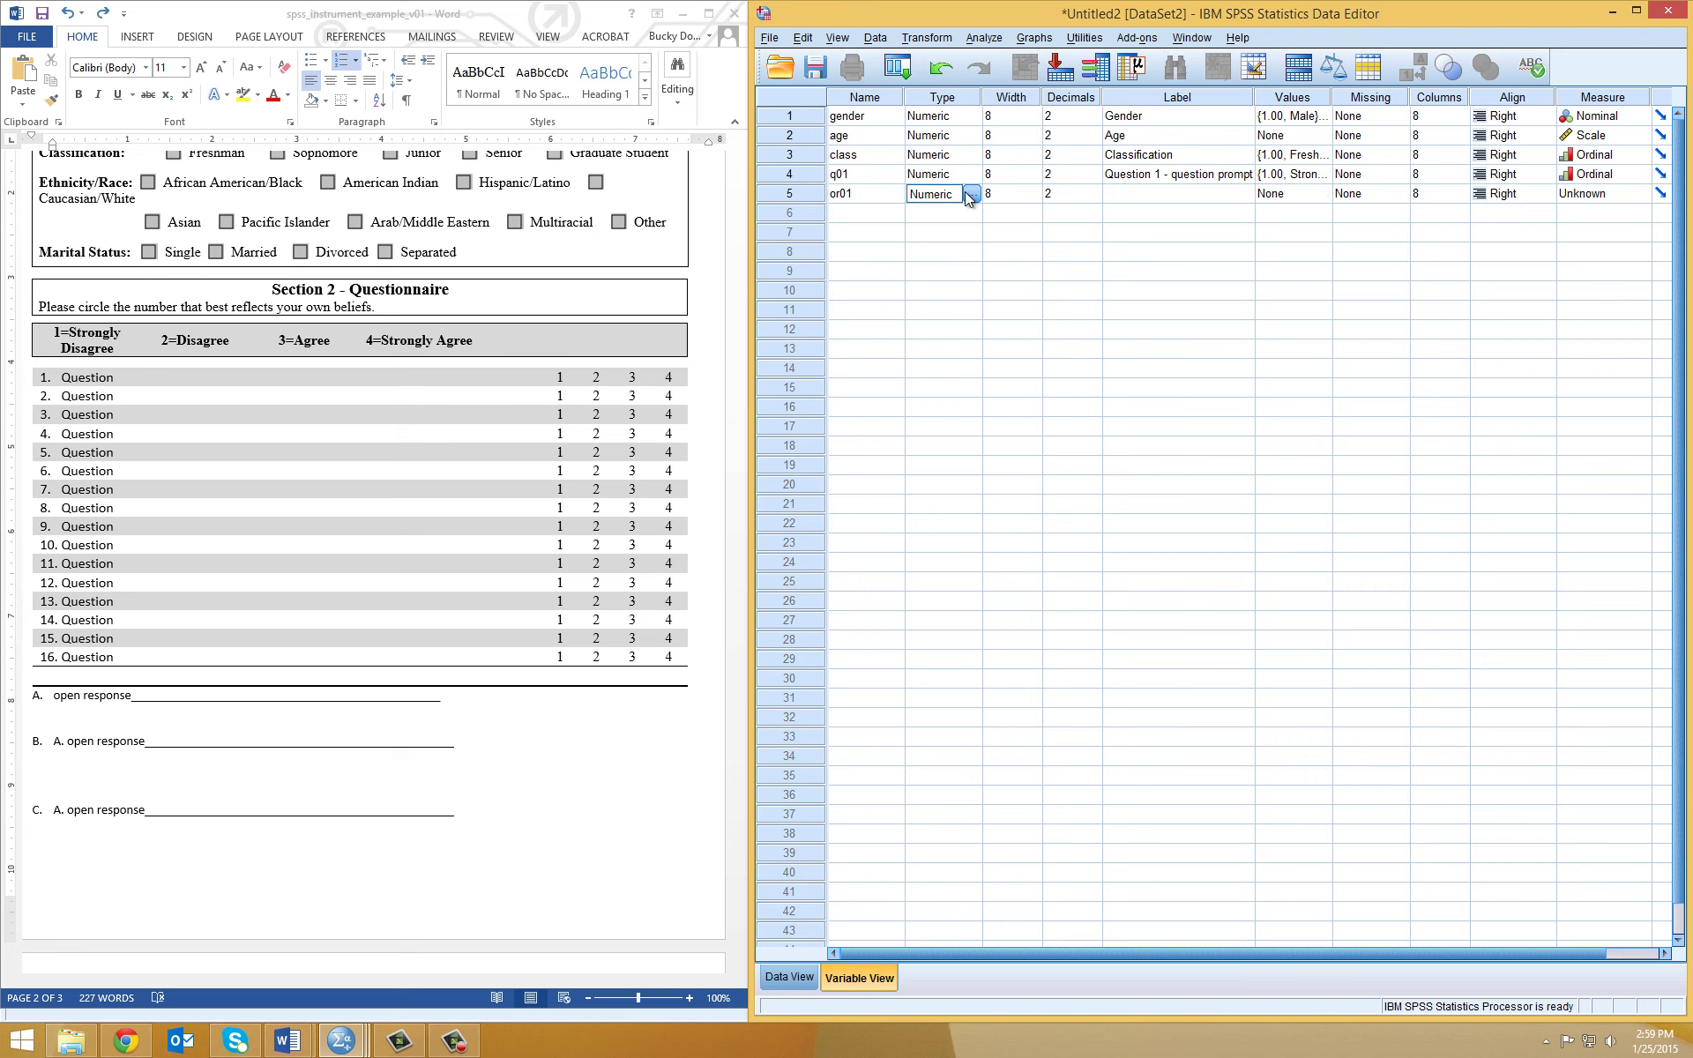
pyautogui.click(971, 195)
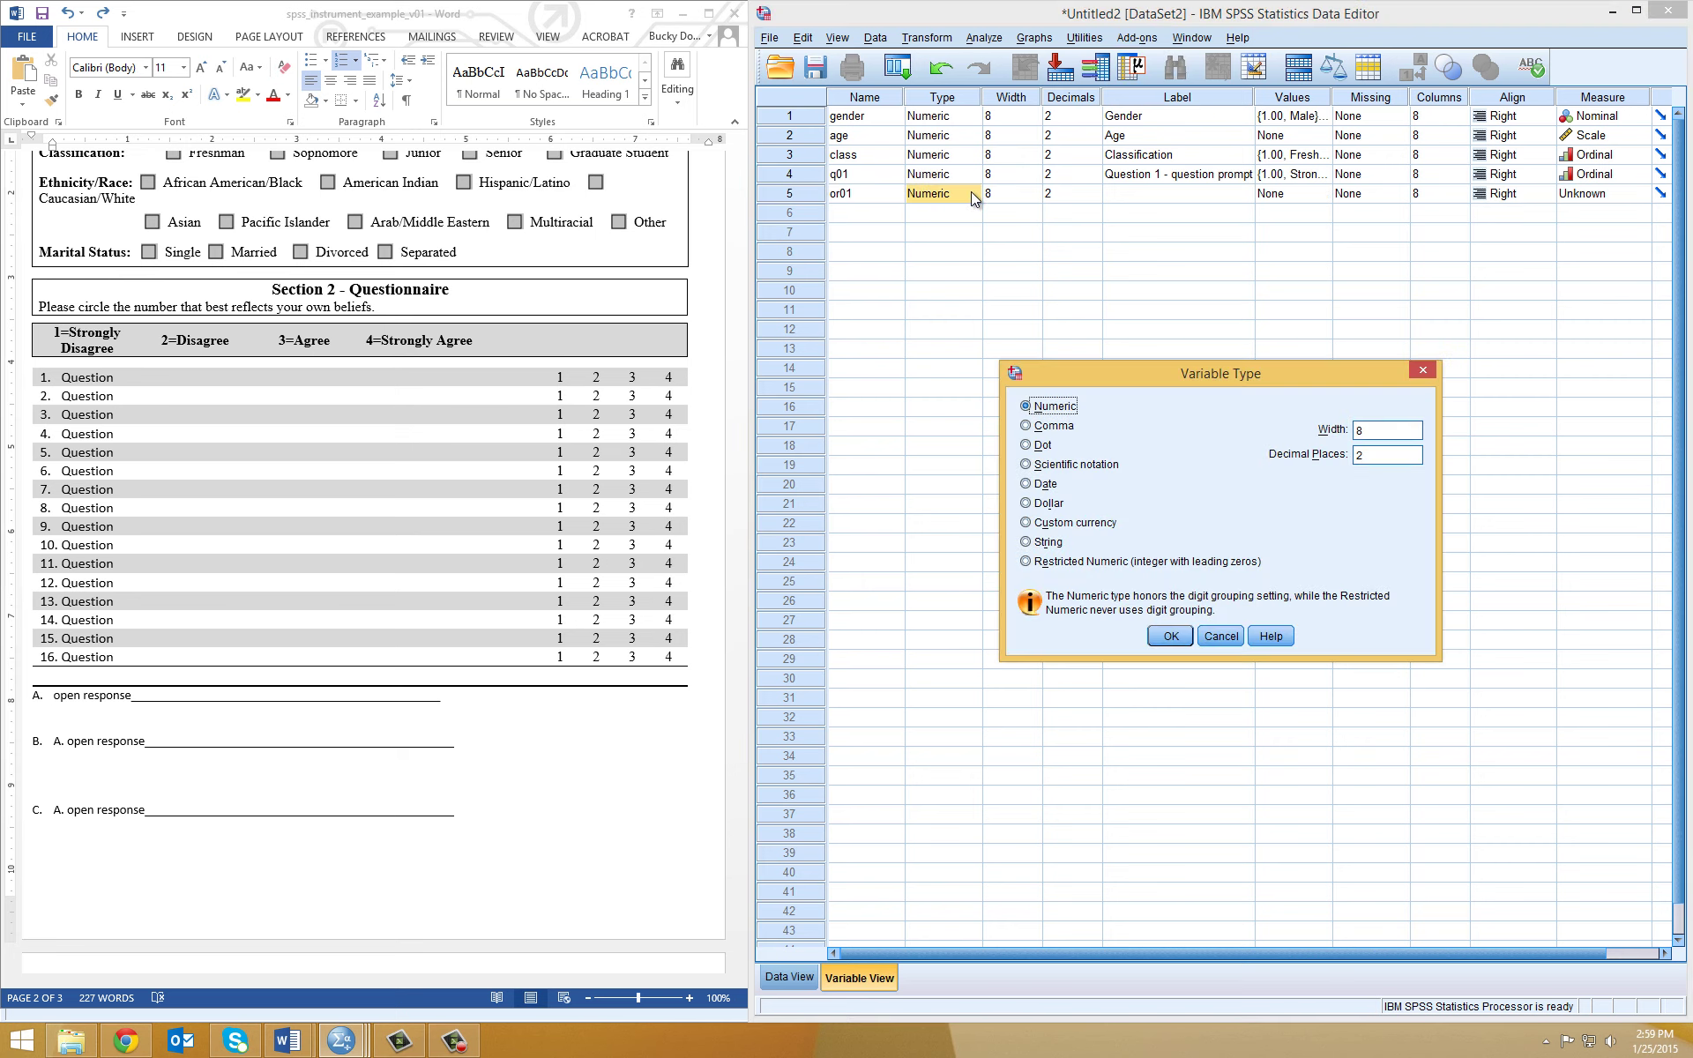
pyautogui.click(1025, 542)
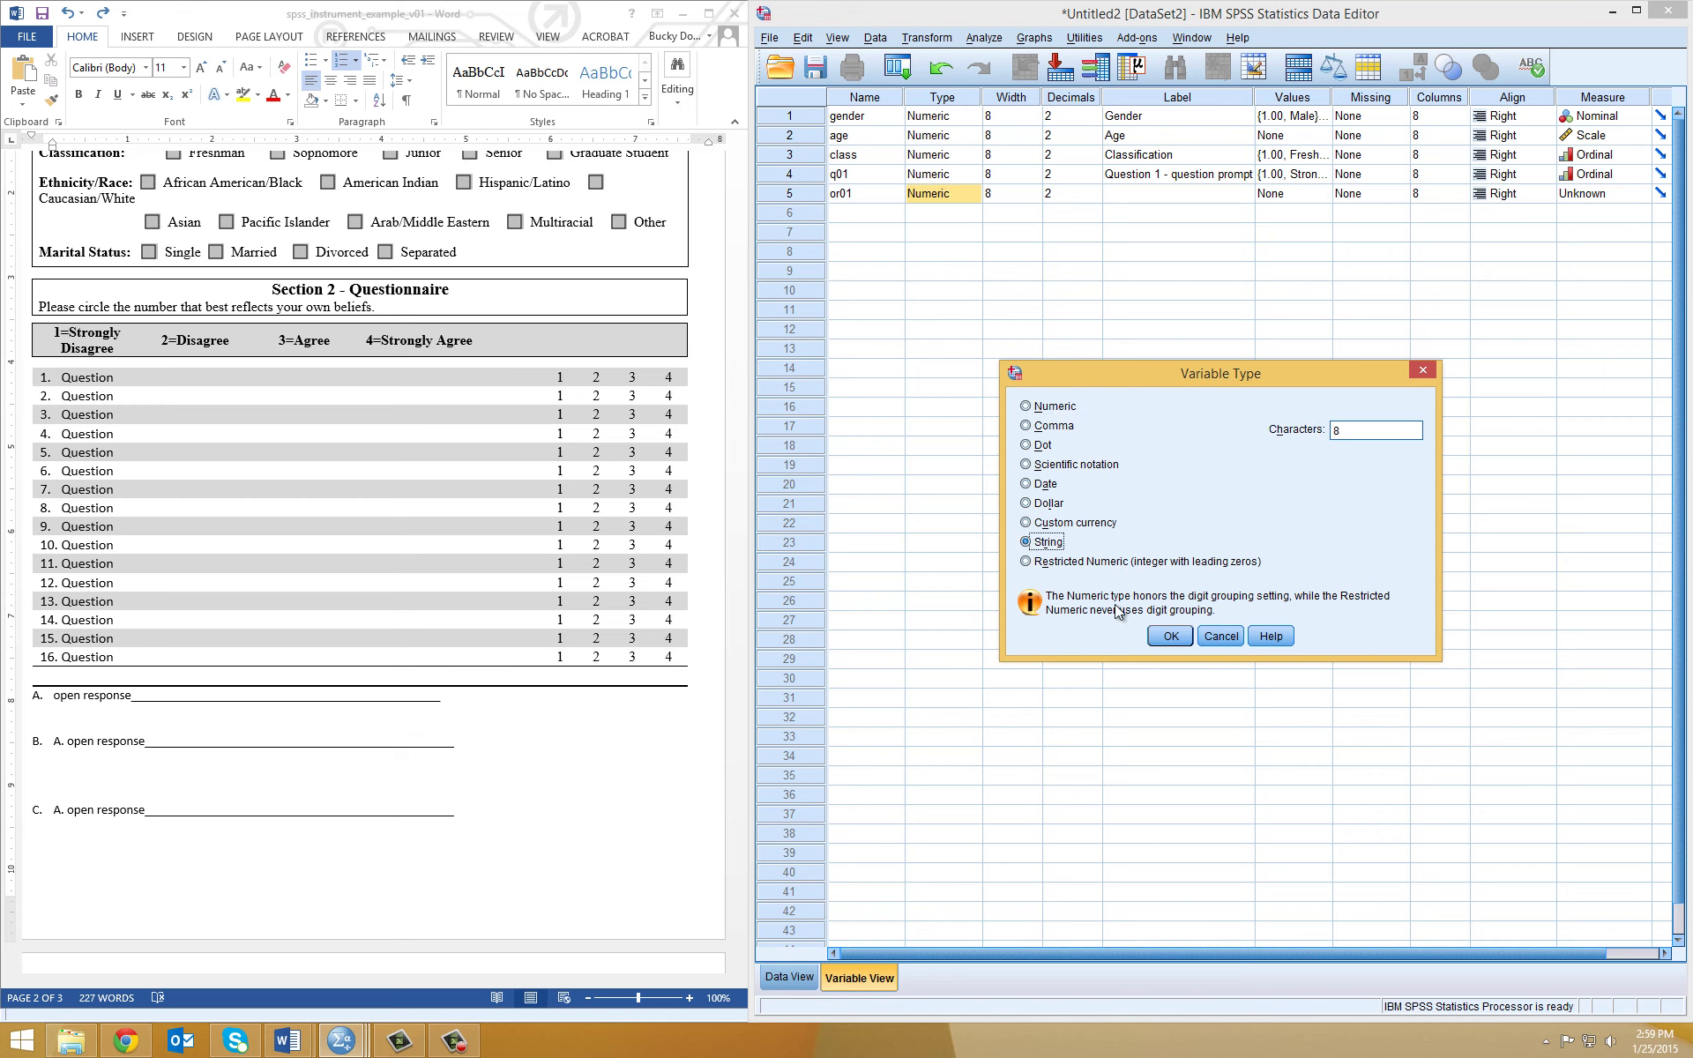
pyautogui.click(1170, 636)
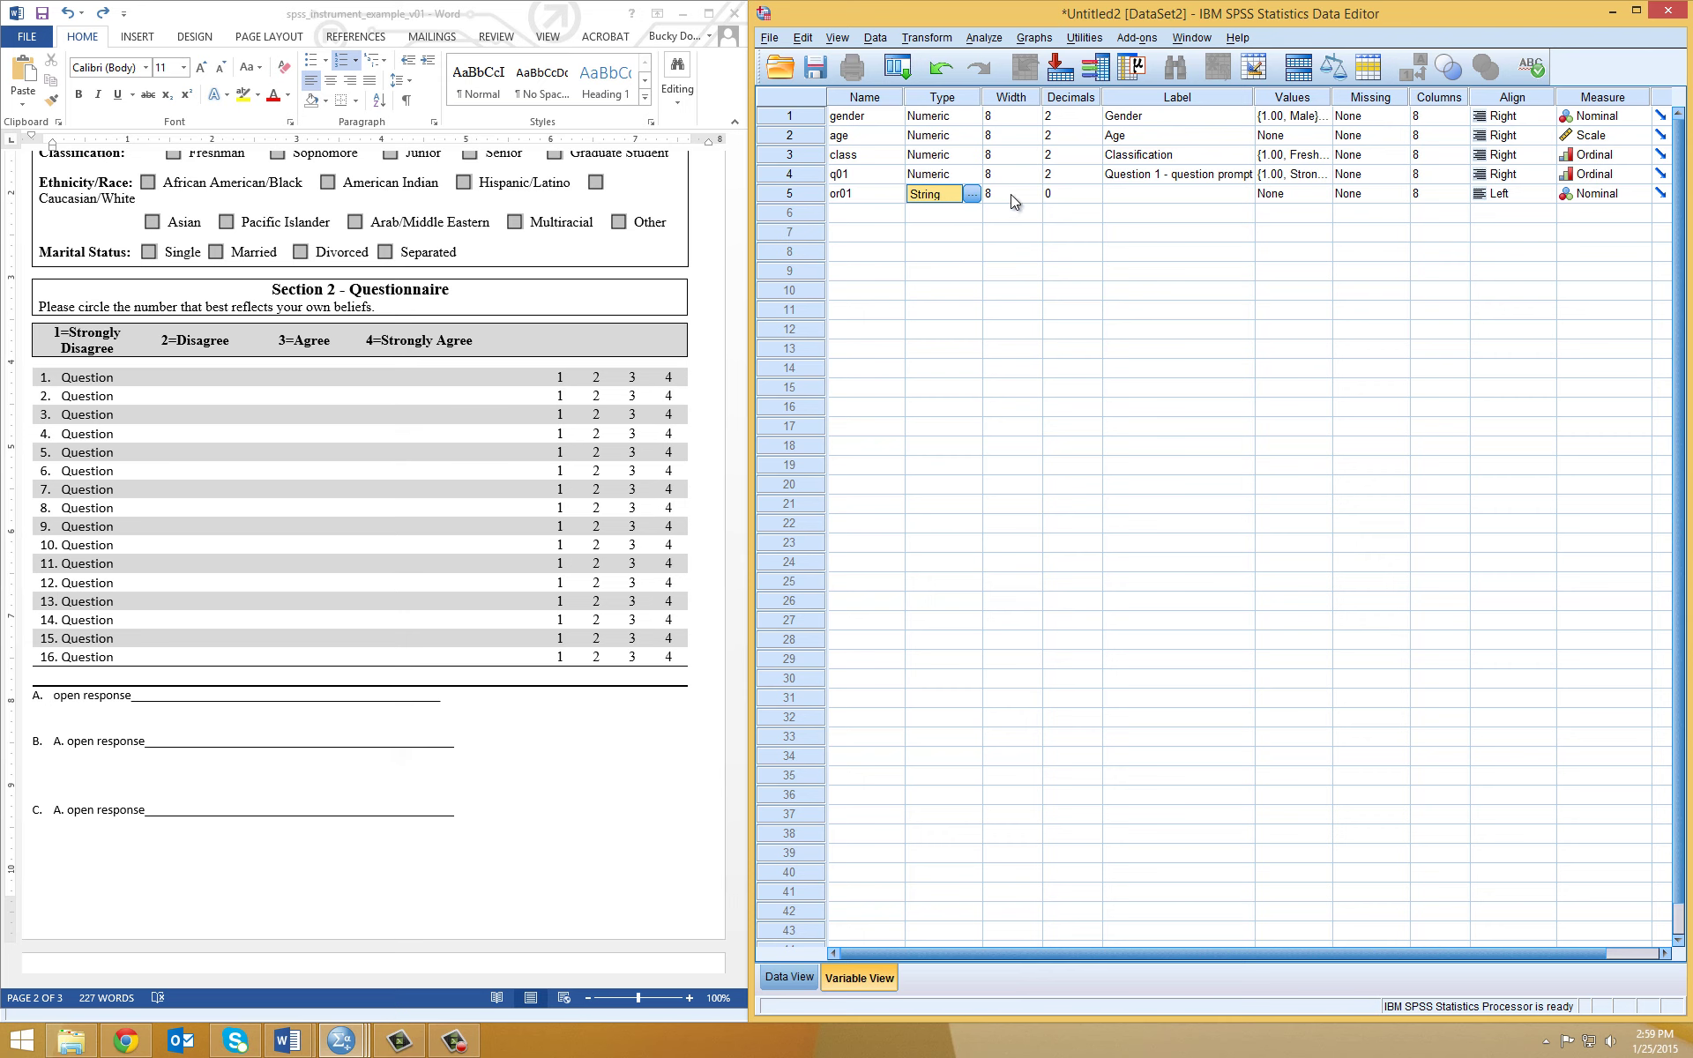
# Label or01 'Open Resource - question prompt' and keep its measurement level Nominal.
pyautogui.click(1176, 194)
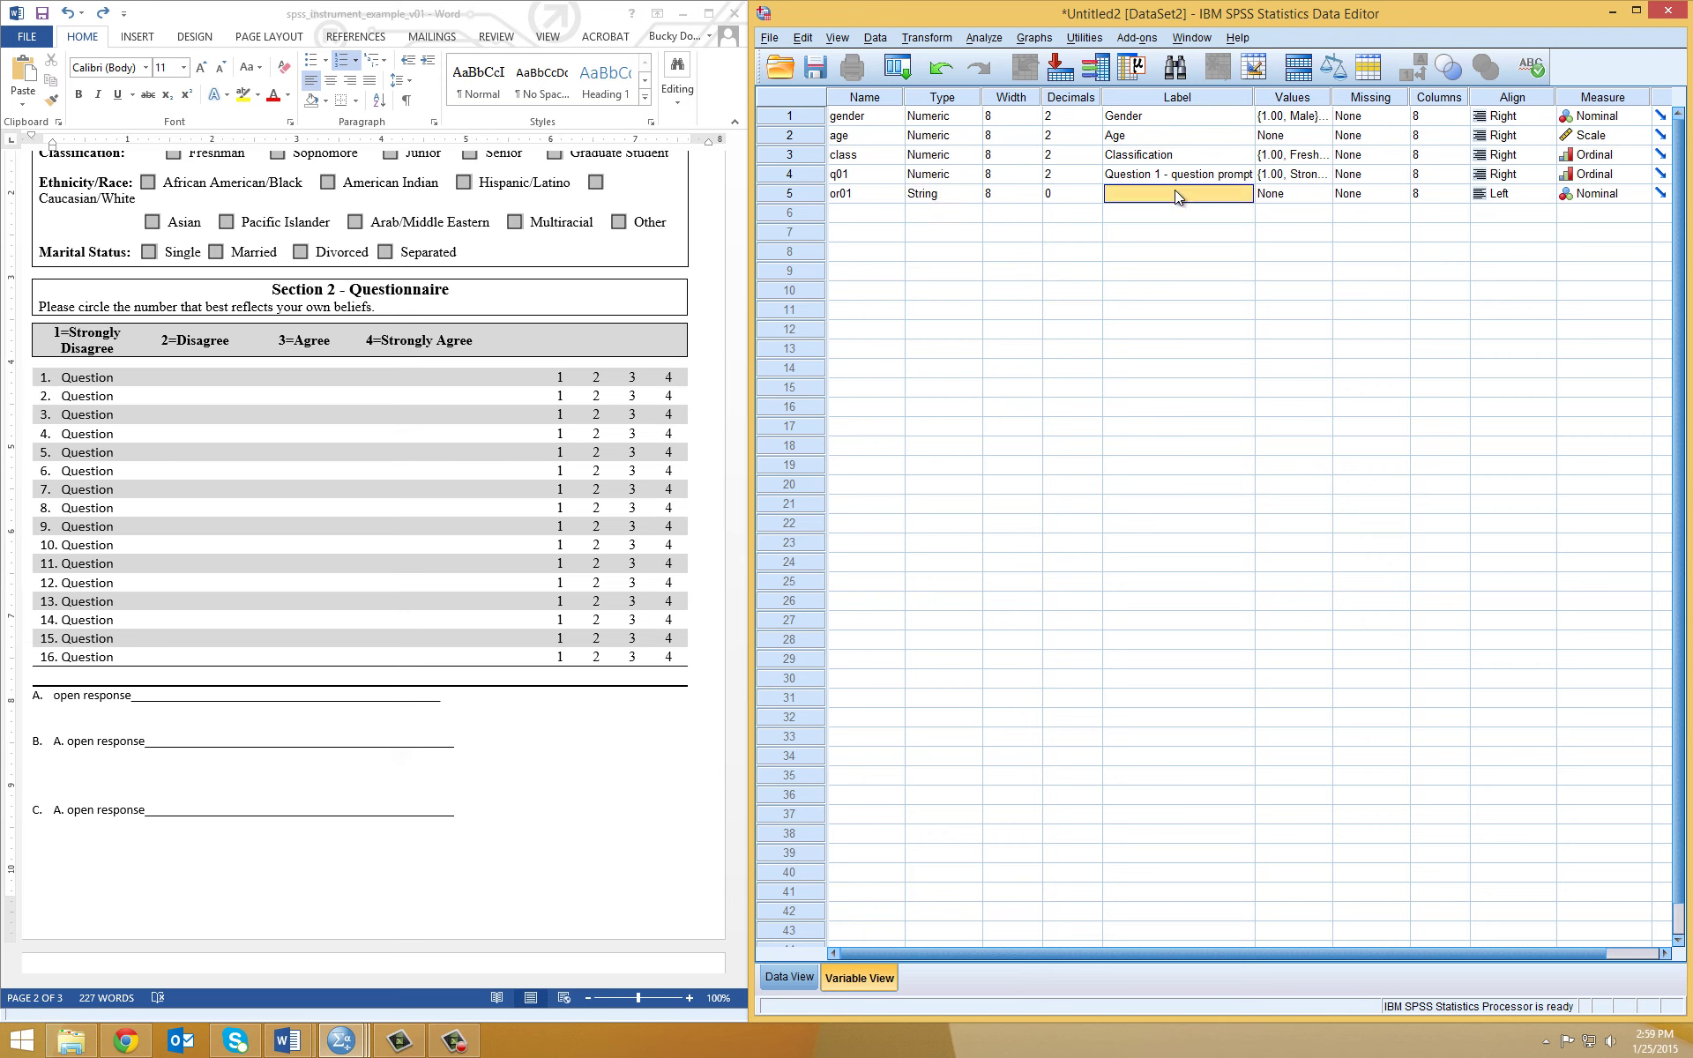
pyautogui.write('Ope')
pyautogui.write('n Resourc')
pyautogui.write('e - questio')
pyautogui.write('n prompt')
pyautogui.press('Tab')
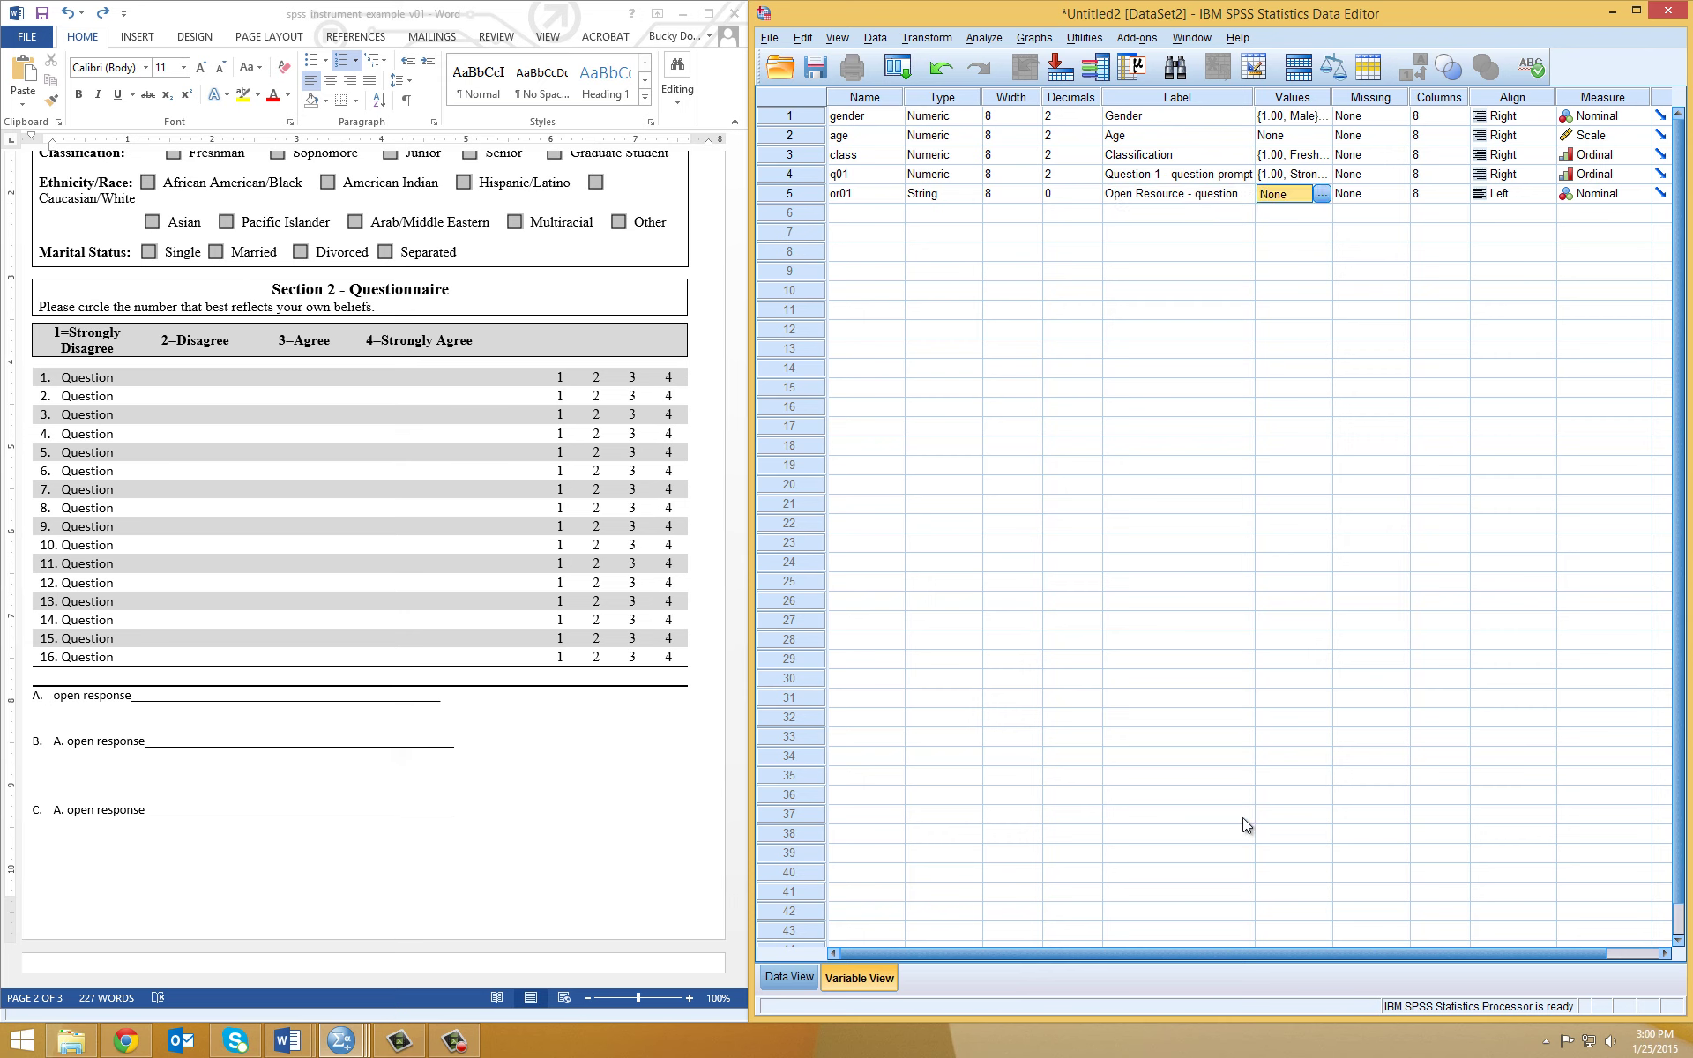
pyautogui.moveTo(1229, 956); pyautogui.dragTo(1335, 960)
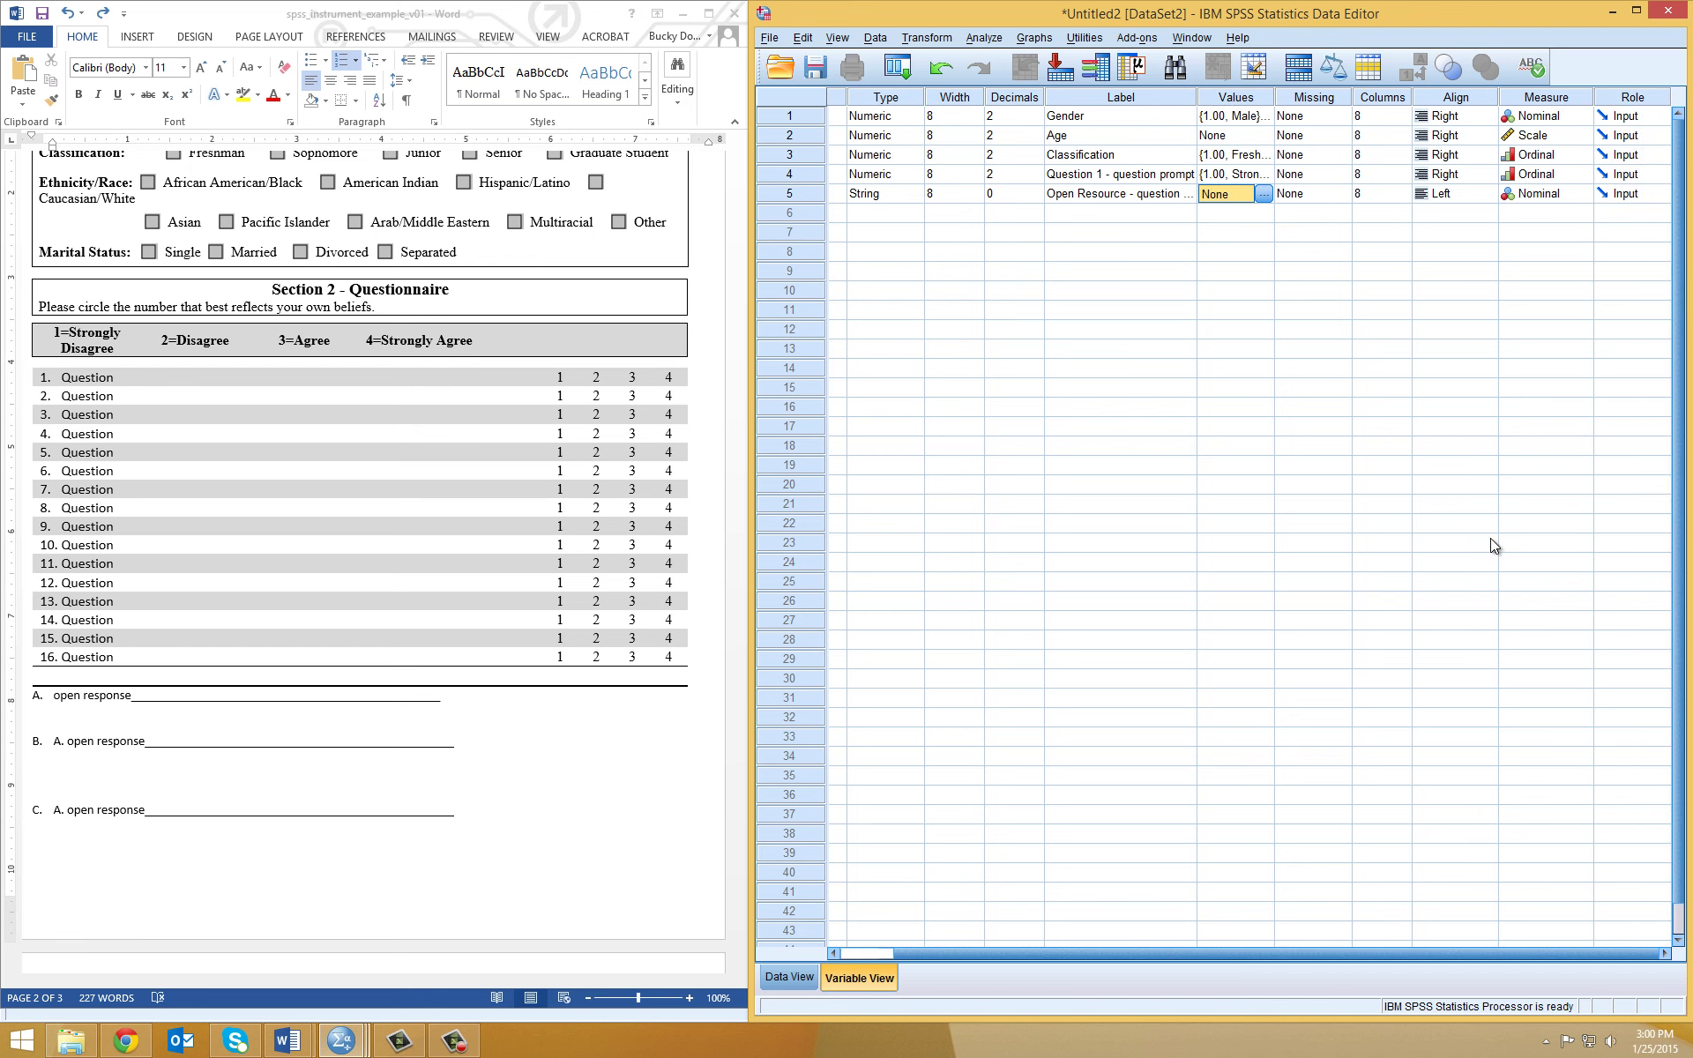
pyautogui.click(1551, 196)
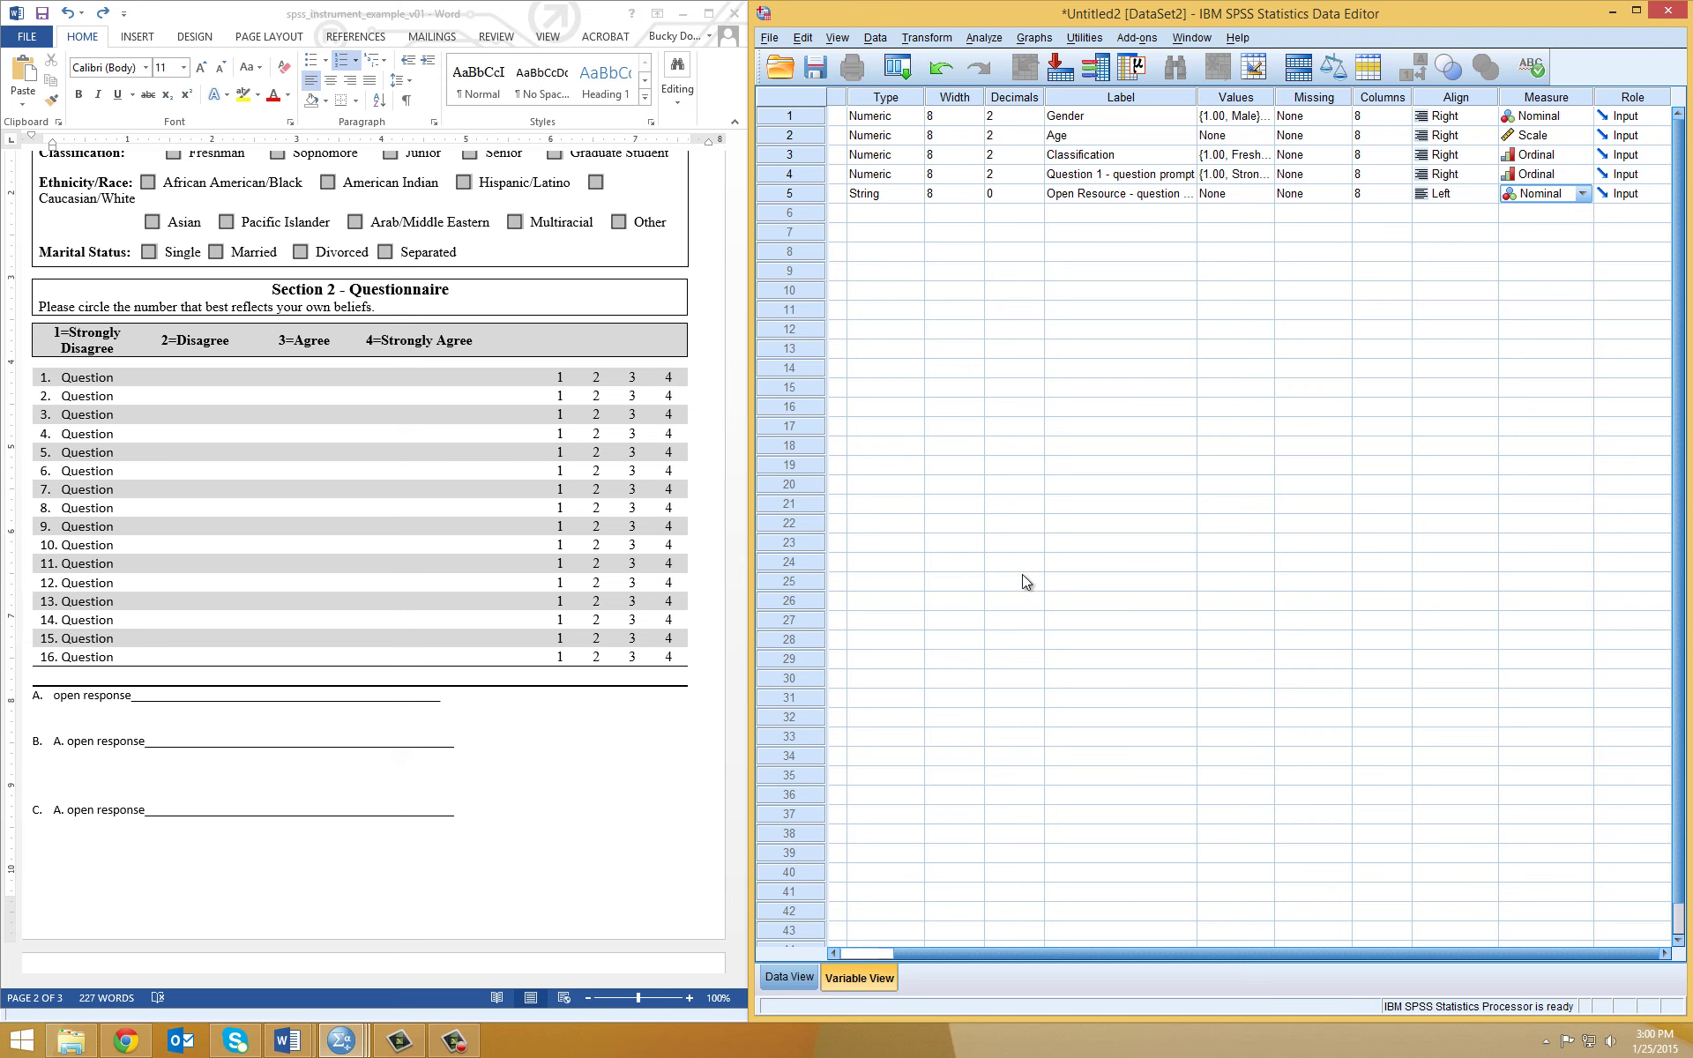
pyautogui.moveTo(992, 952); pyautogui.dragTo(919, 950)
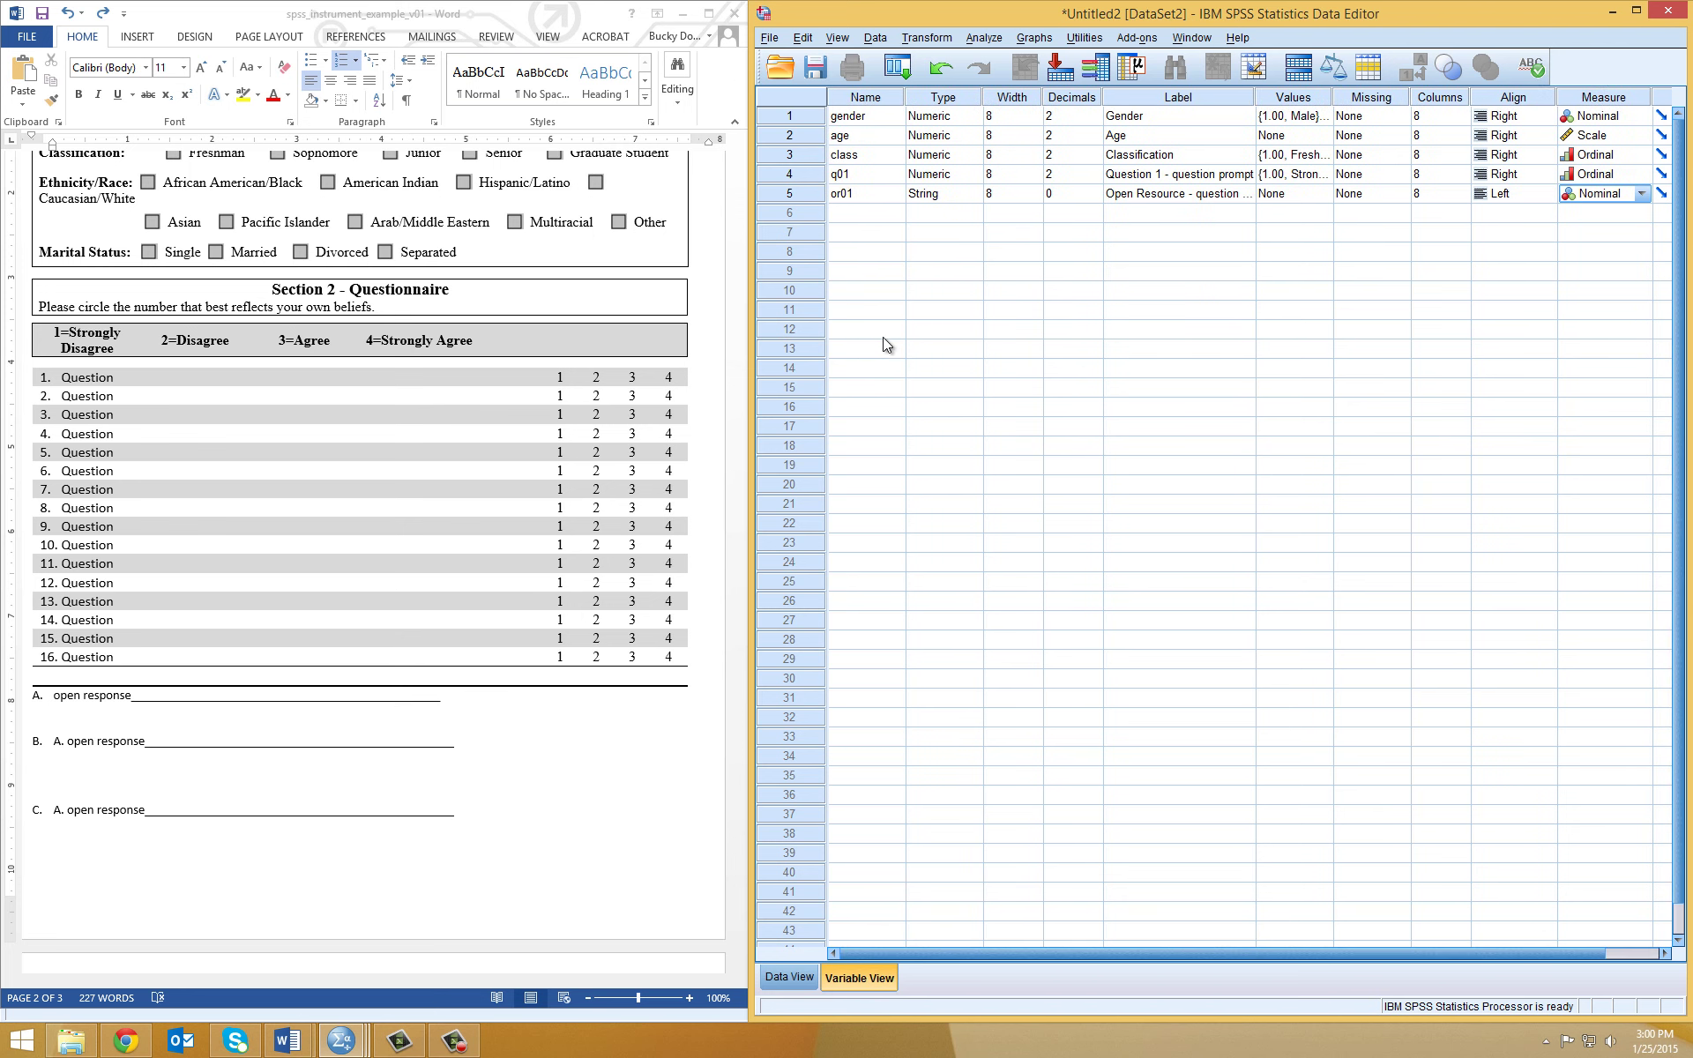
pyautogui.click(871, 195)
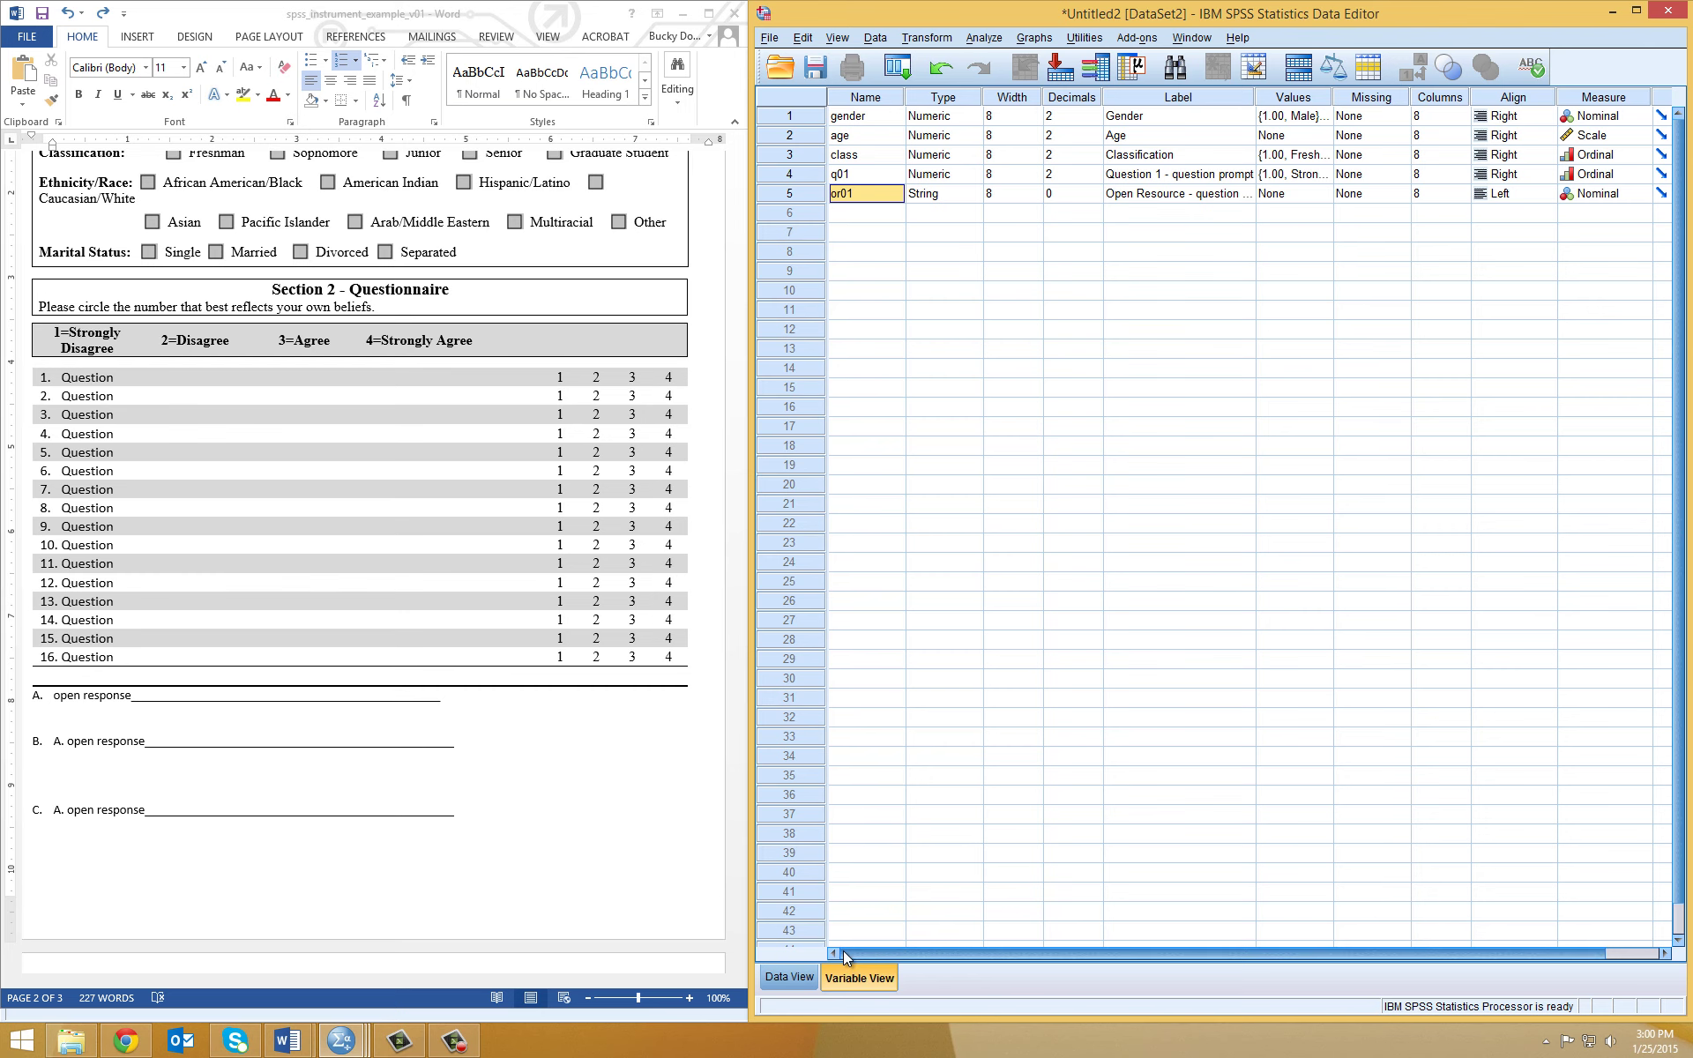
# Switch to Data View, showing the empty gender, age, class, q01 and or01 columns.
pyautogui.click(801, 977)
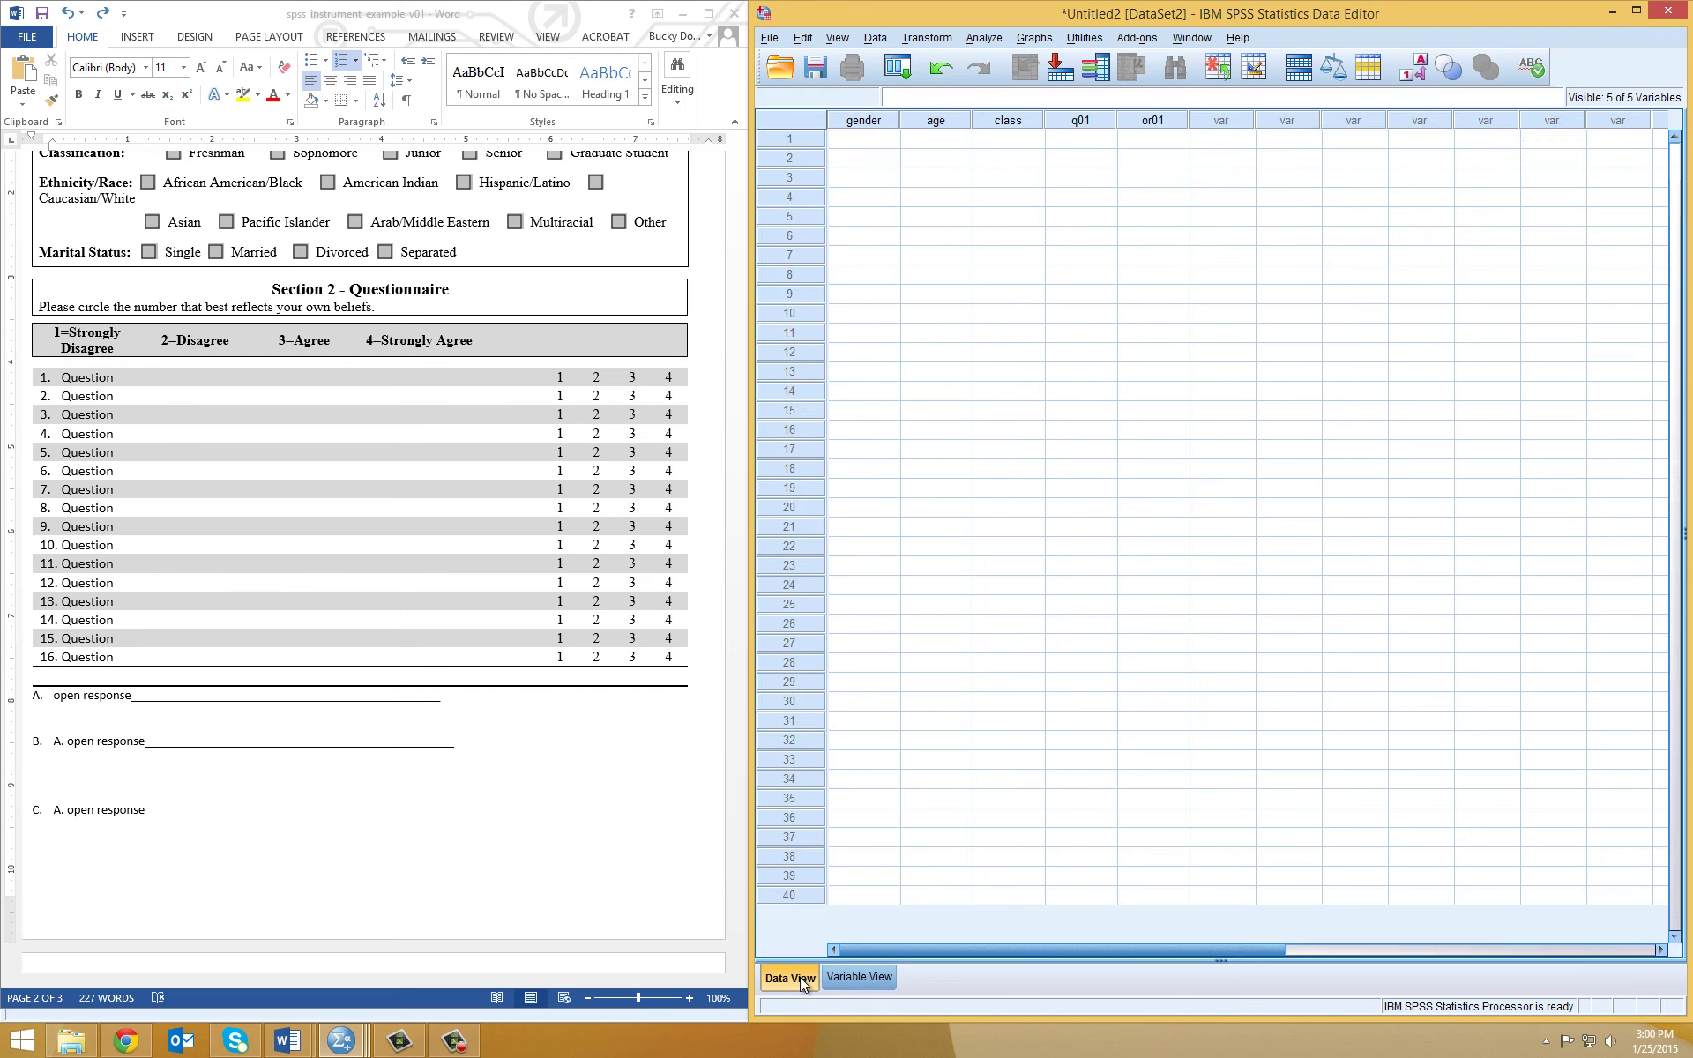
pyautogui.click(869, 976)
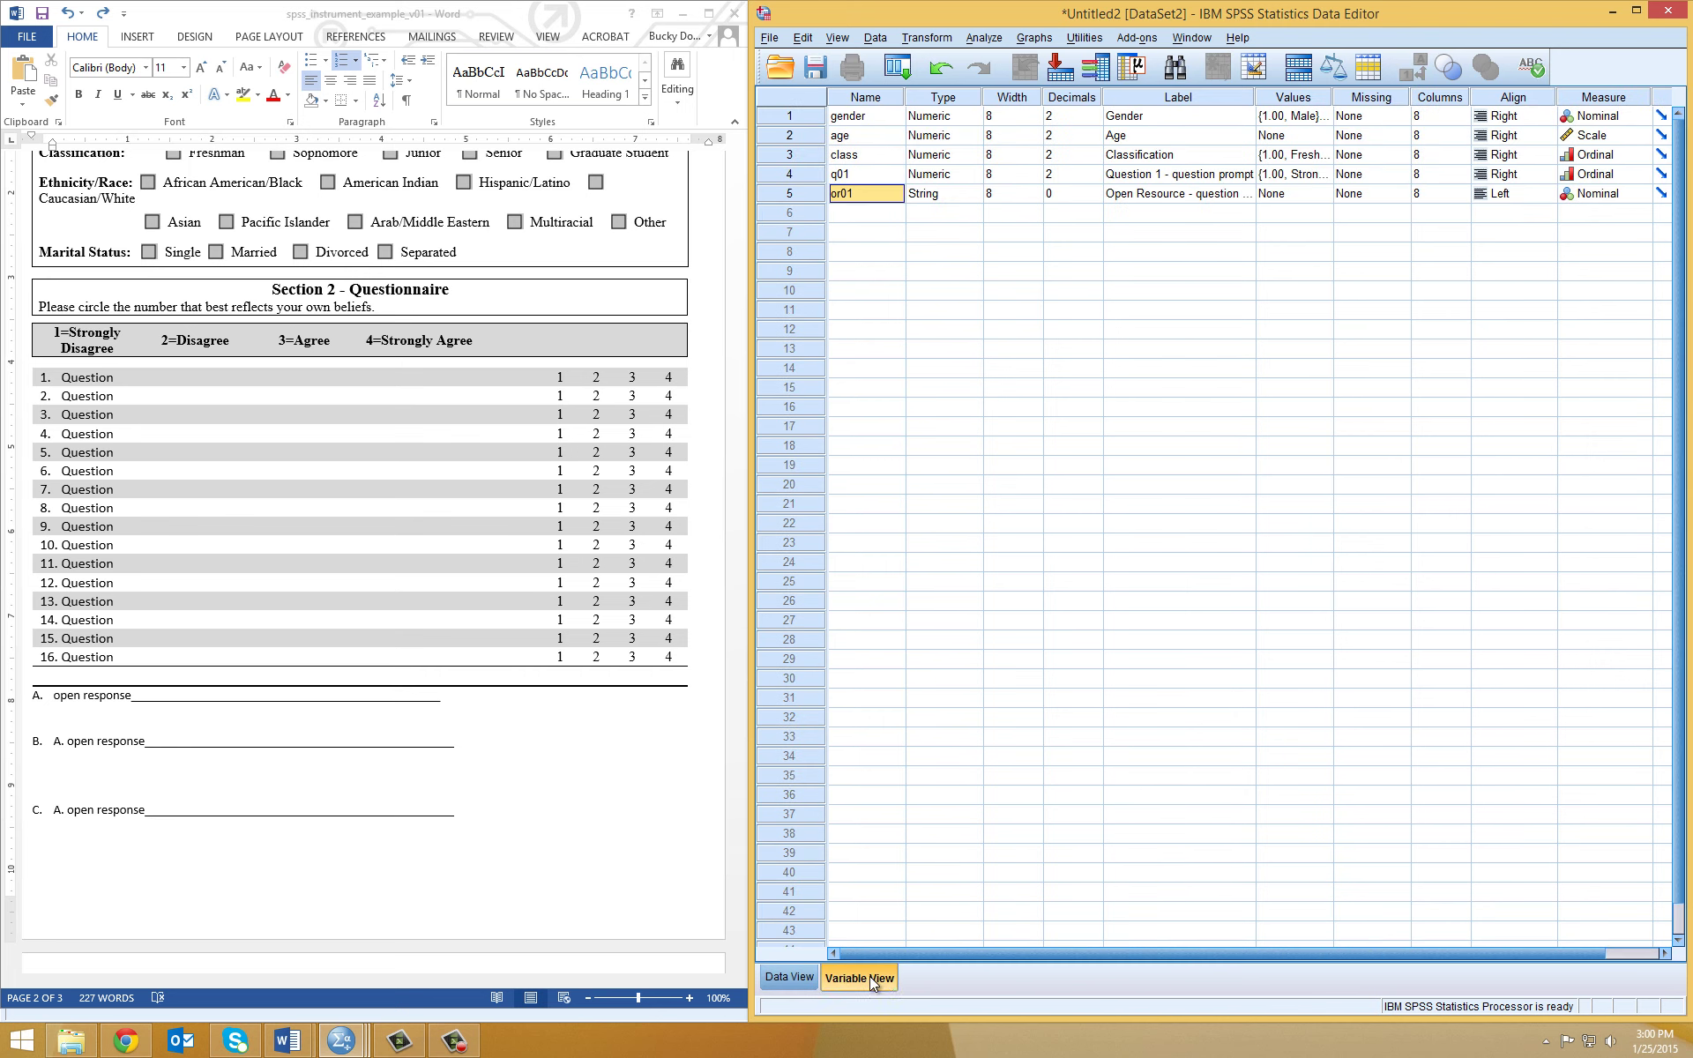
pyautogui.click(775, 981)
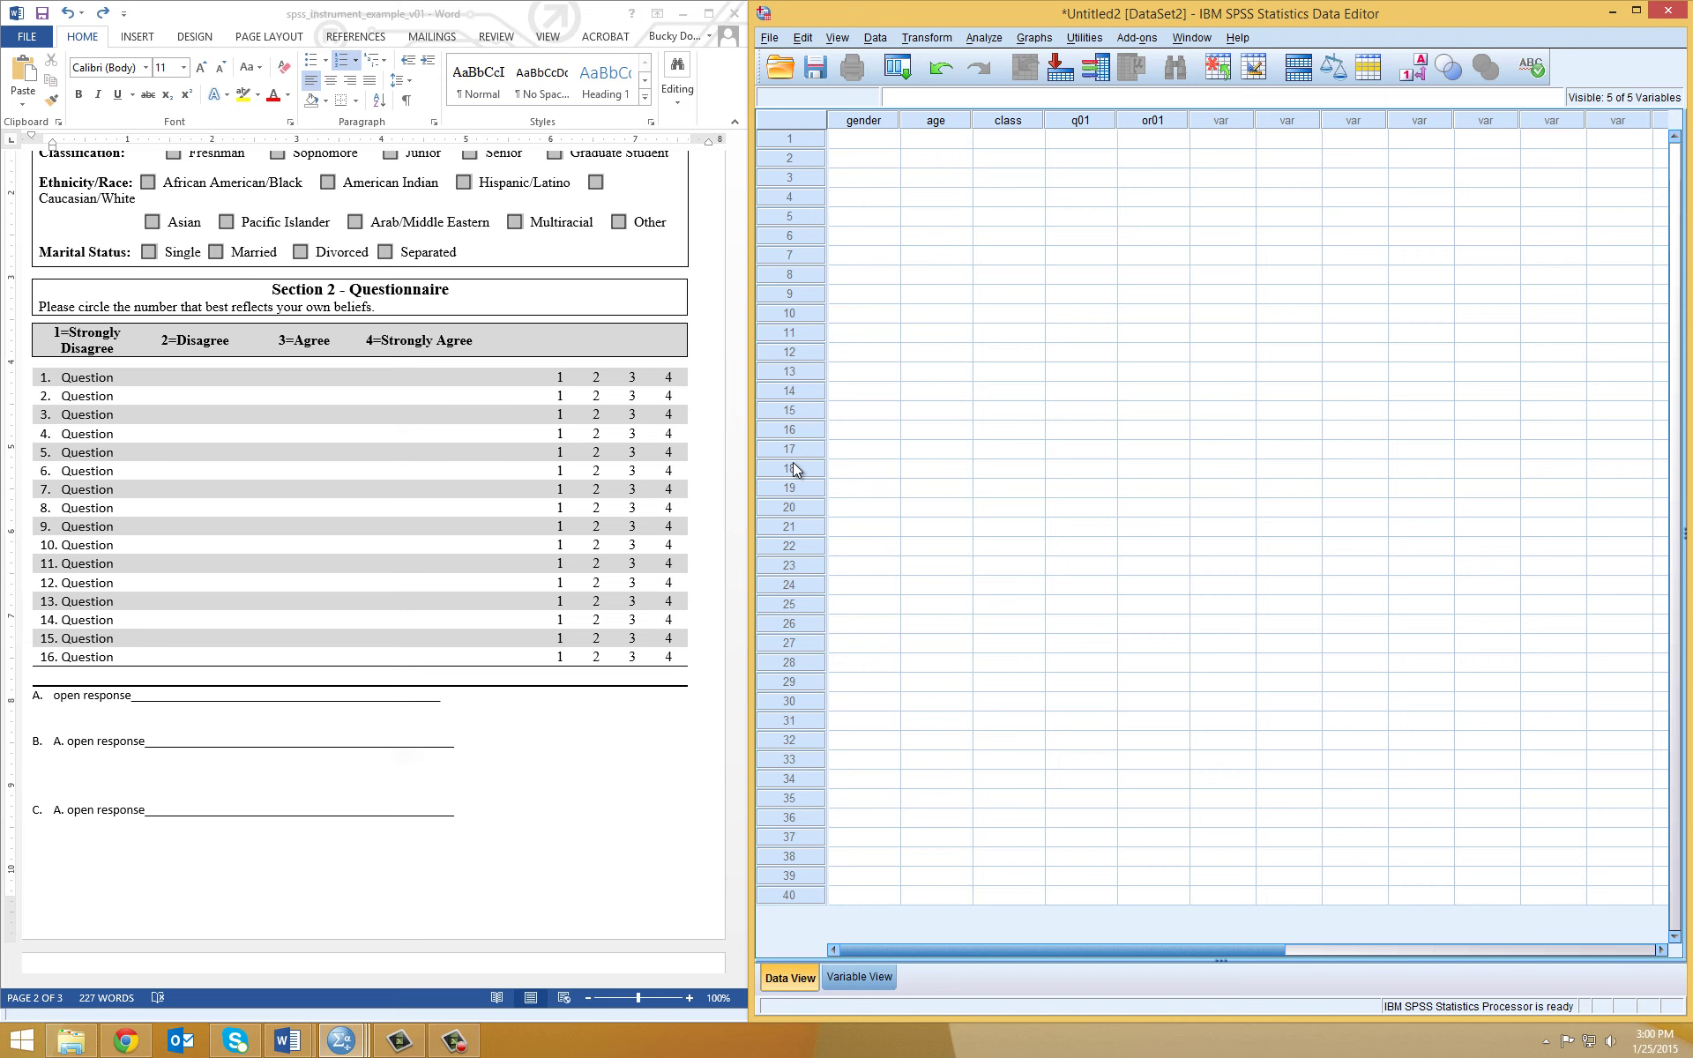
# Select the first data row and review the questionnaire document.
pyautogui.click(792, 140)
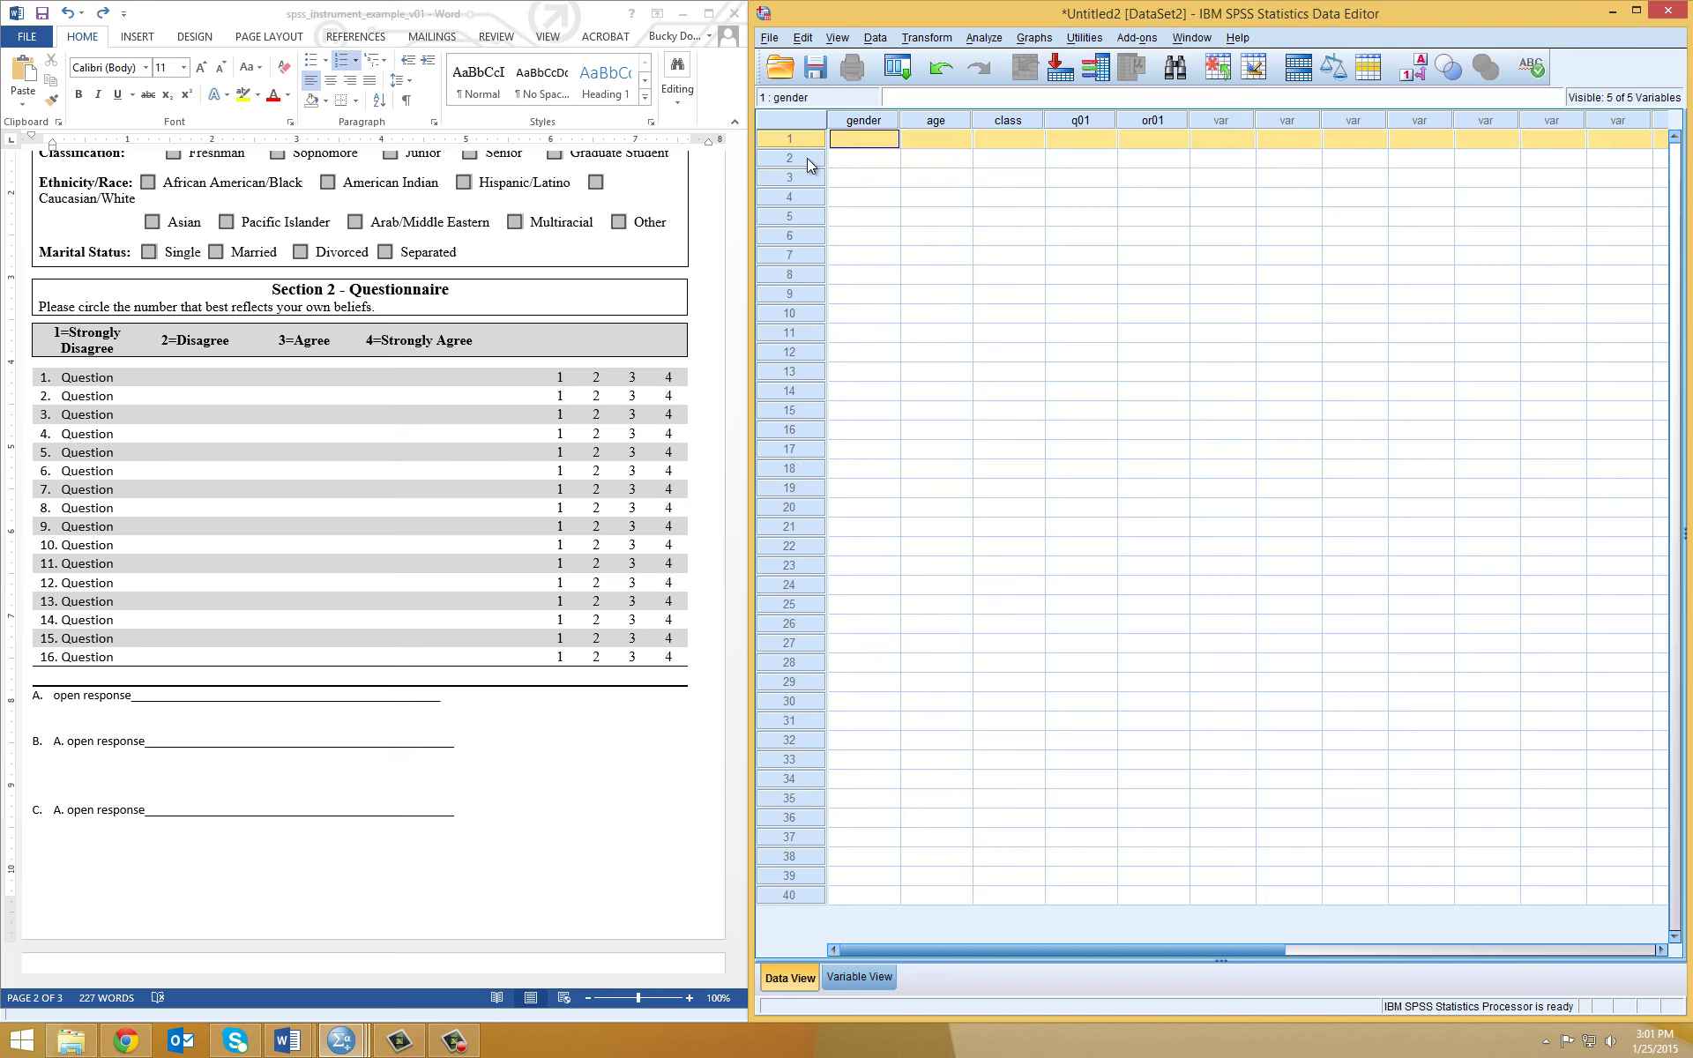
pyautogui.click(802, 160)
pyautogui.click(800, 177)
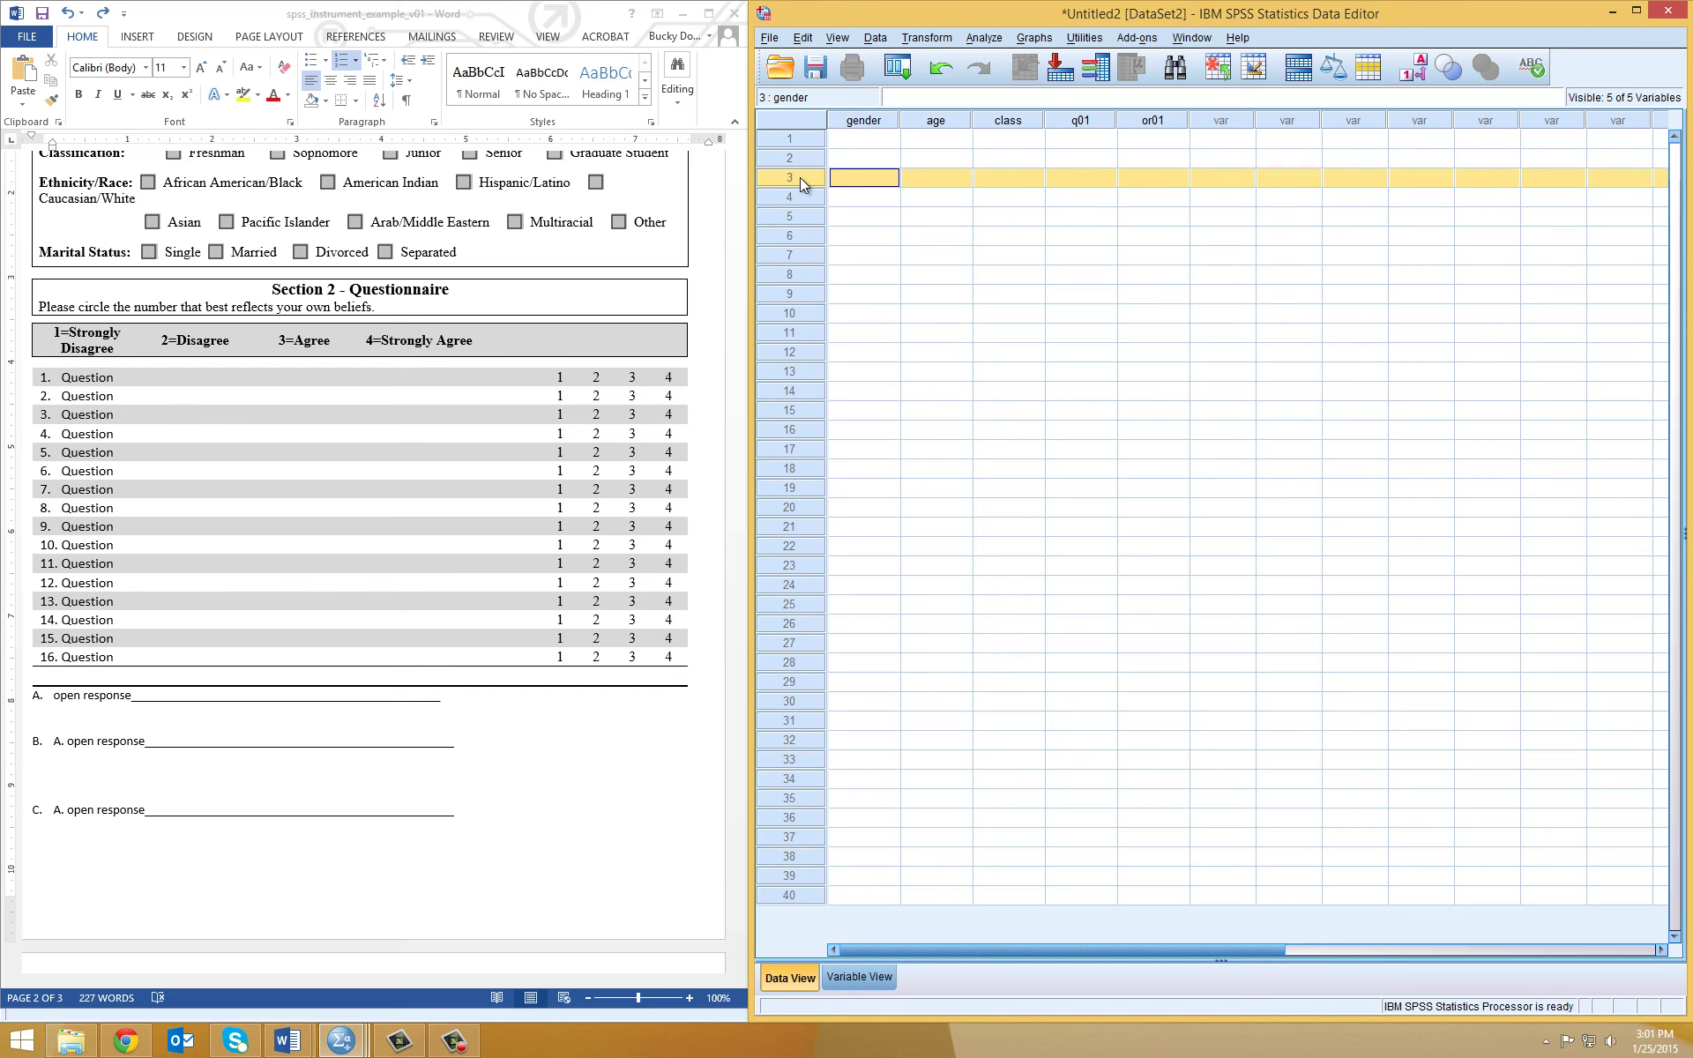
pyautogui.click(806, 140)
pyautogui.click(542, 234)
pyautogui.scroll(5, 542, 233)
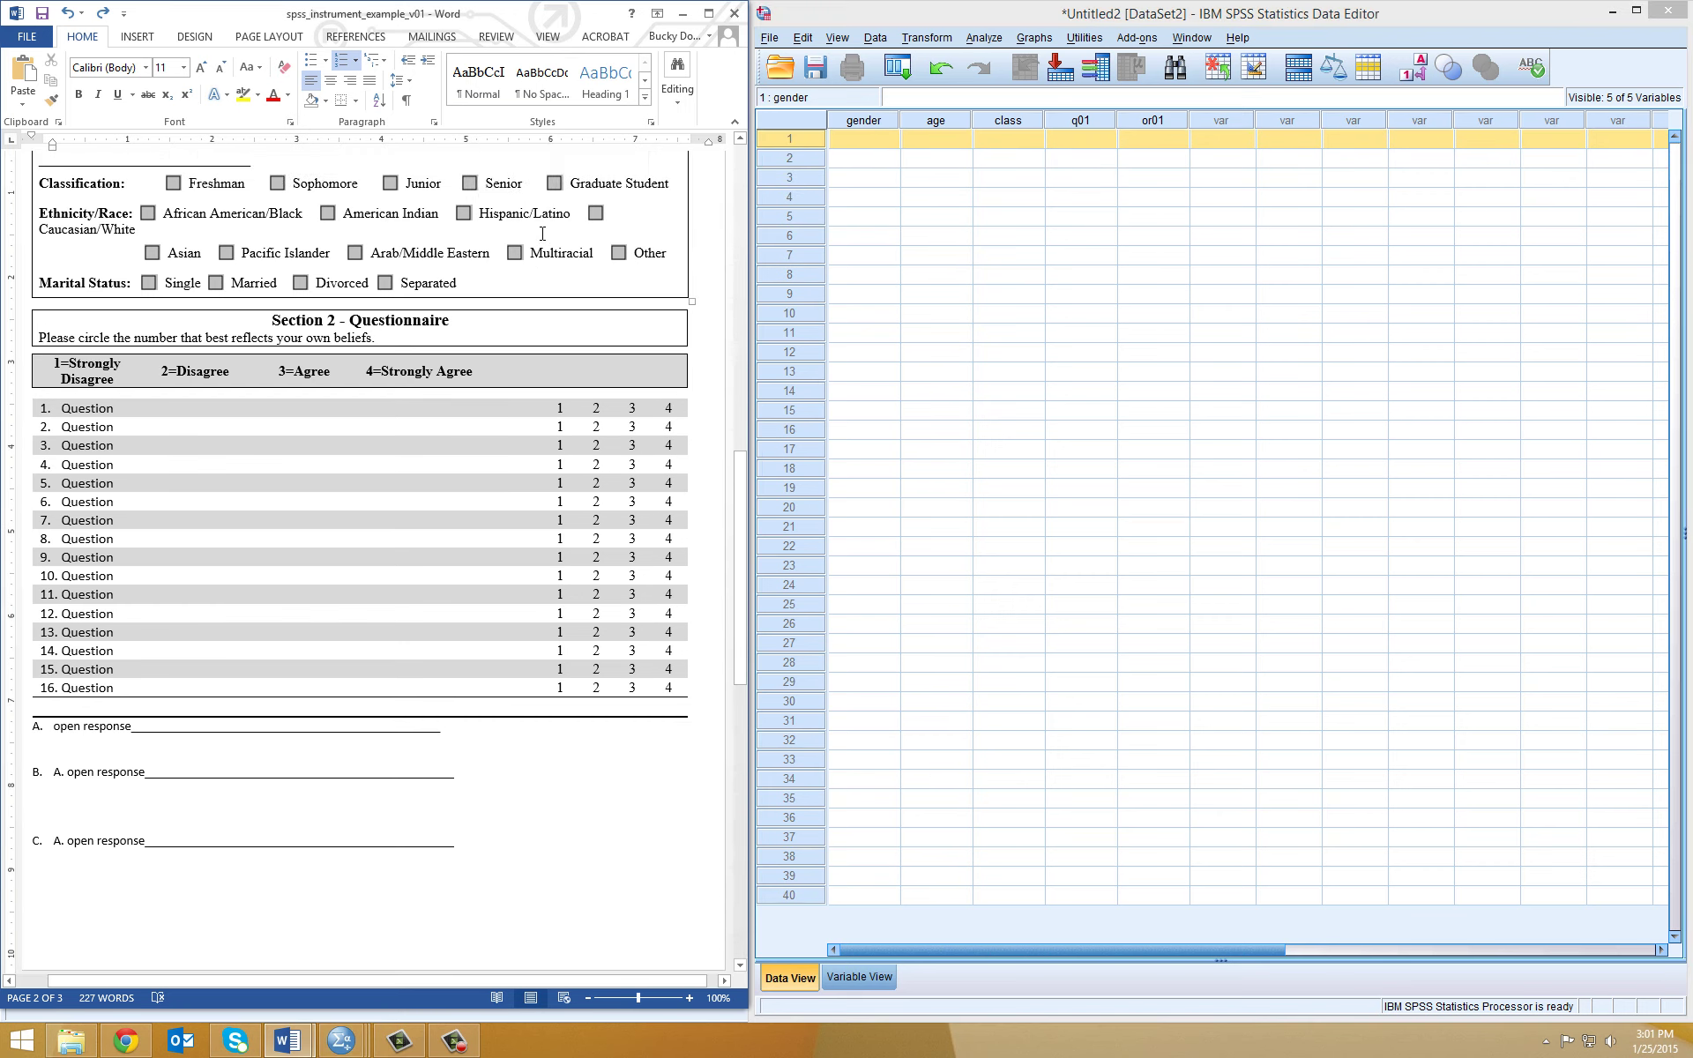
pyautogui.scroll(-5, 542, 234)
pyautogui.scroll(3, 614, 247)
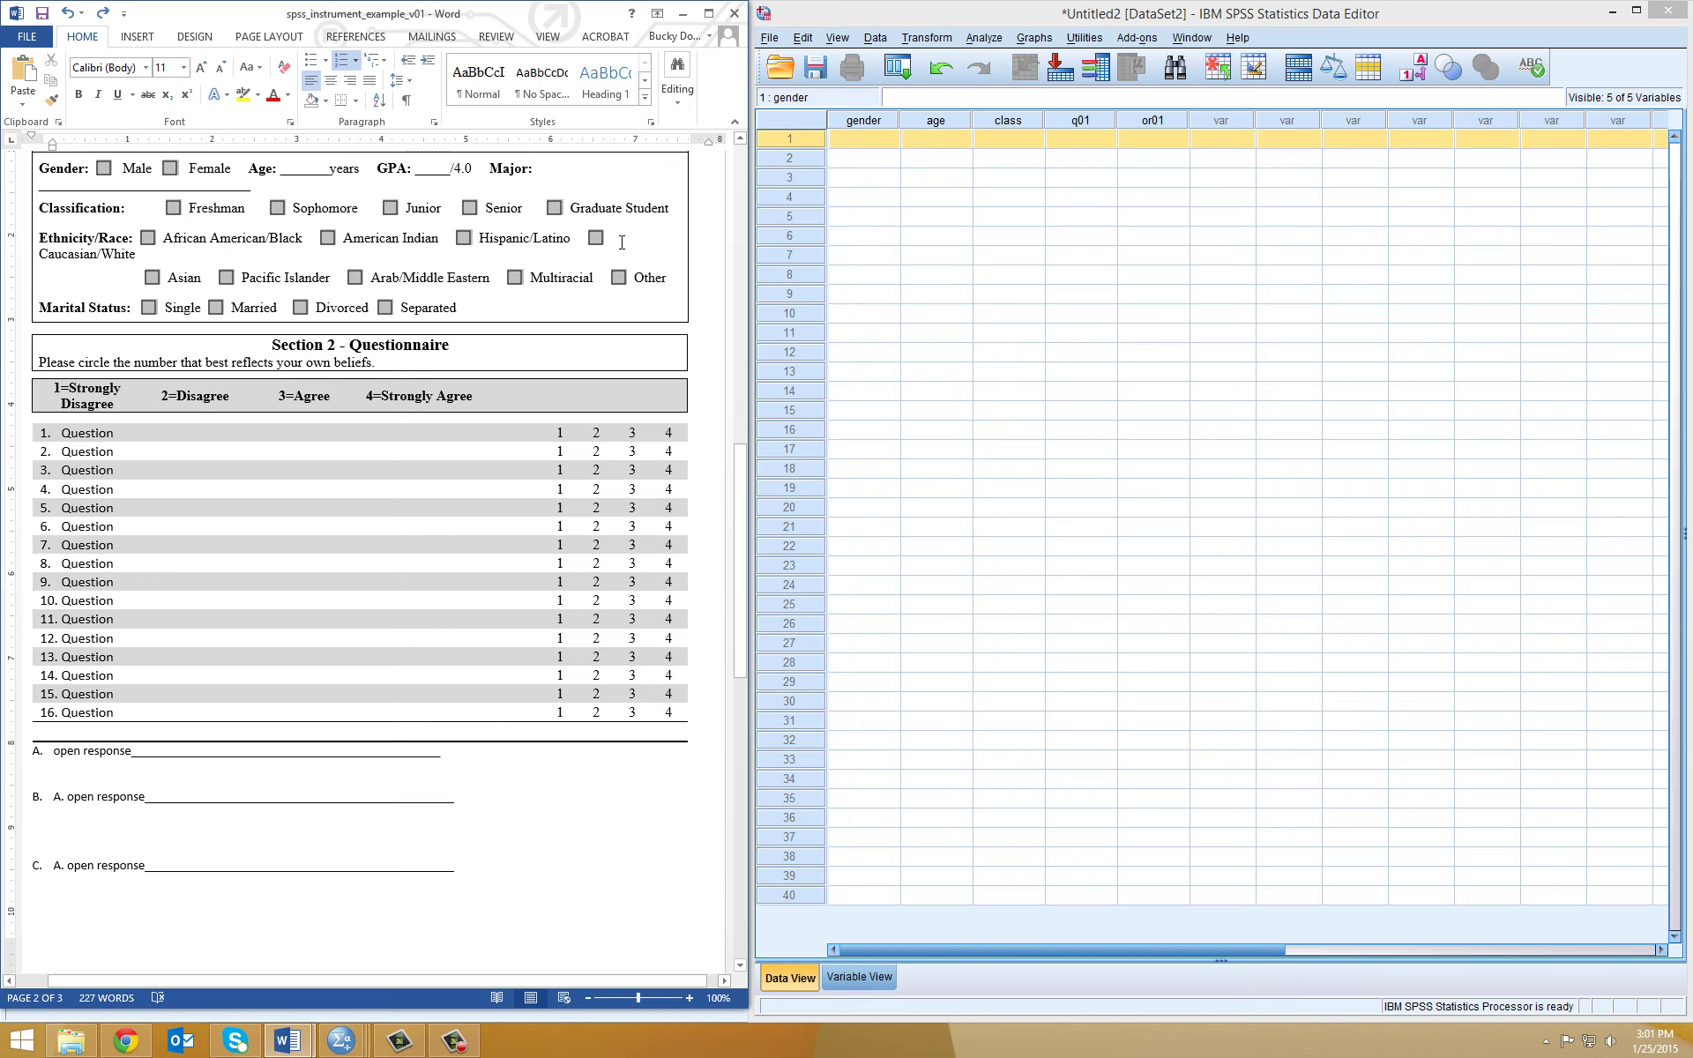
pyautogui.scroll(1, 615, 246)
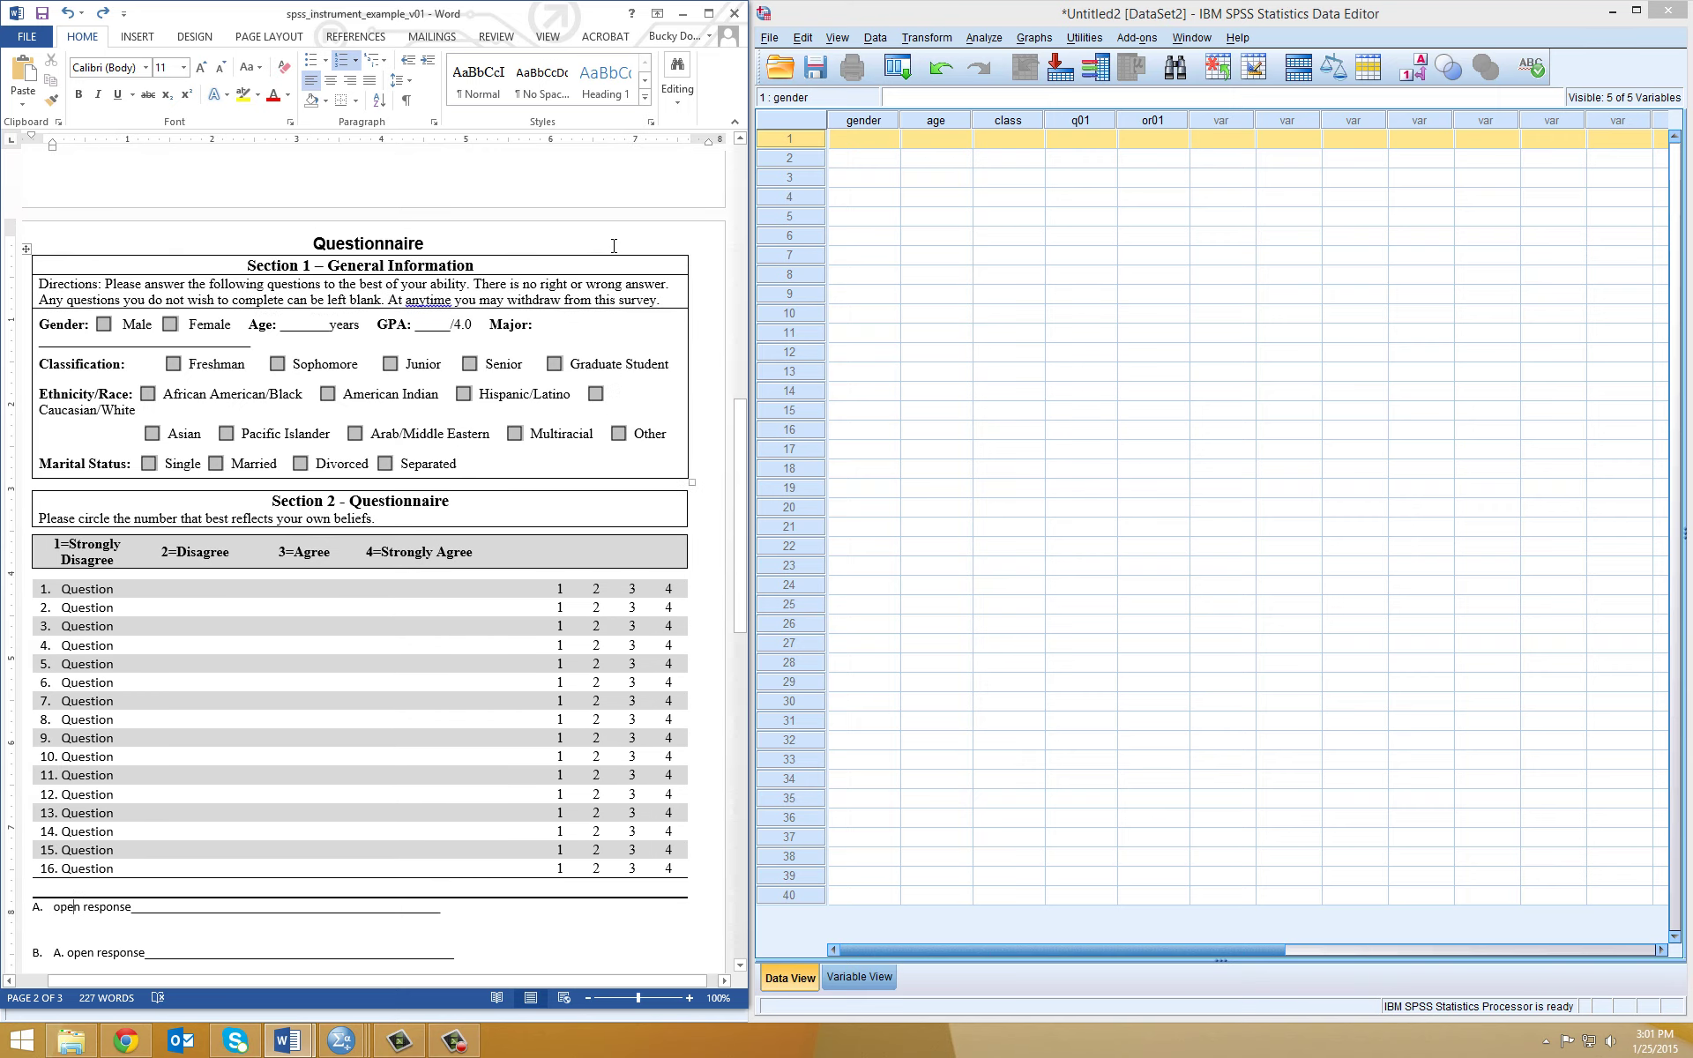
# Enter case 1 with gender 1, age 24, class 2, q01 2 and or01 'text'.
pyautogui.click(869, 140)
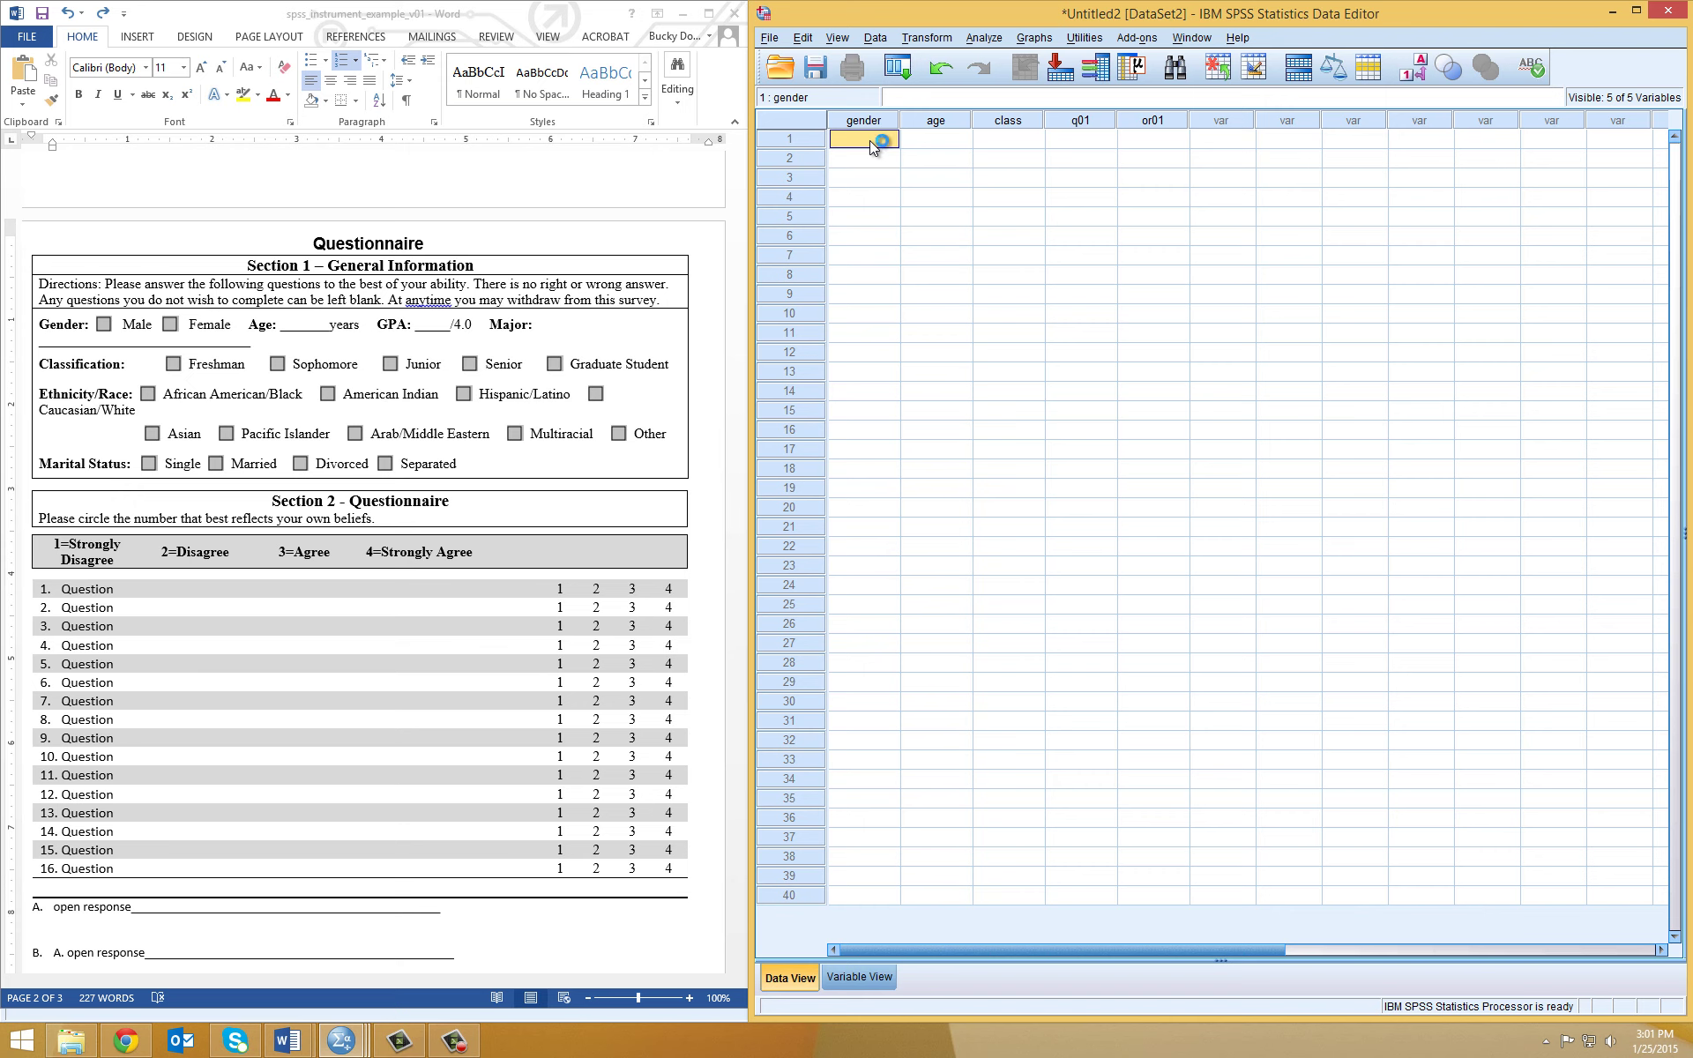
pyautogui.write('1')
pyautogui.press('Tab')
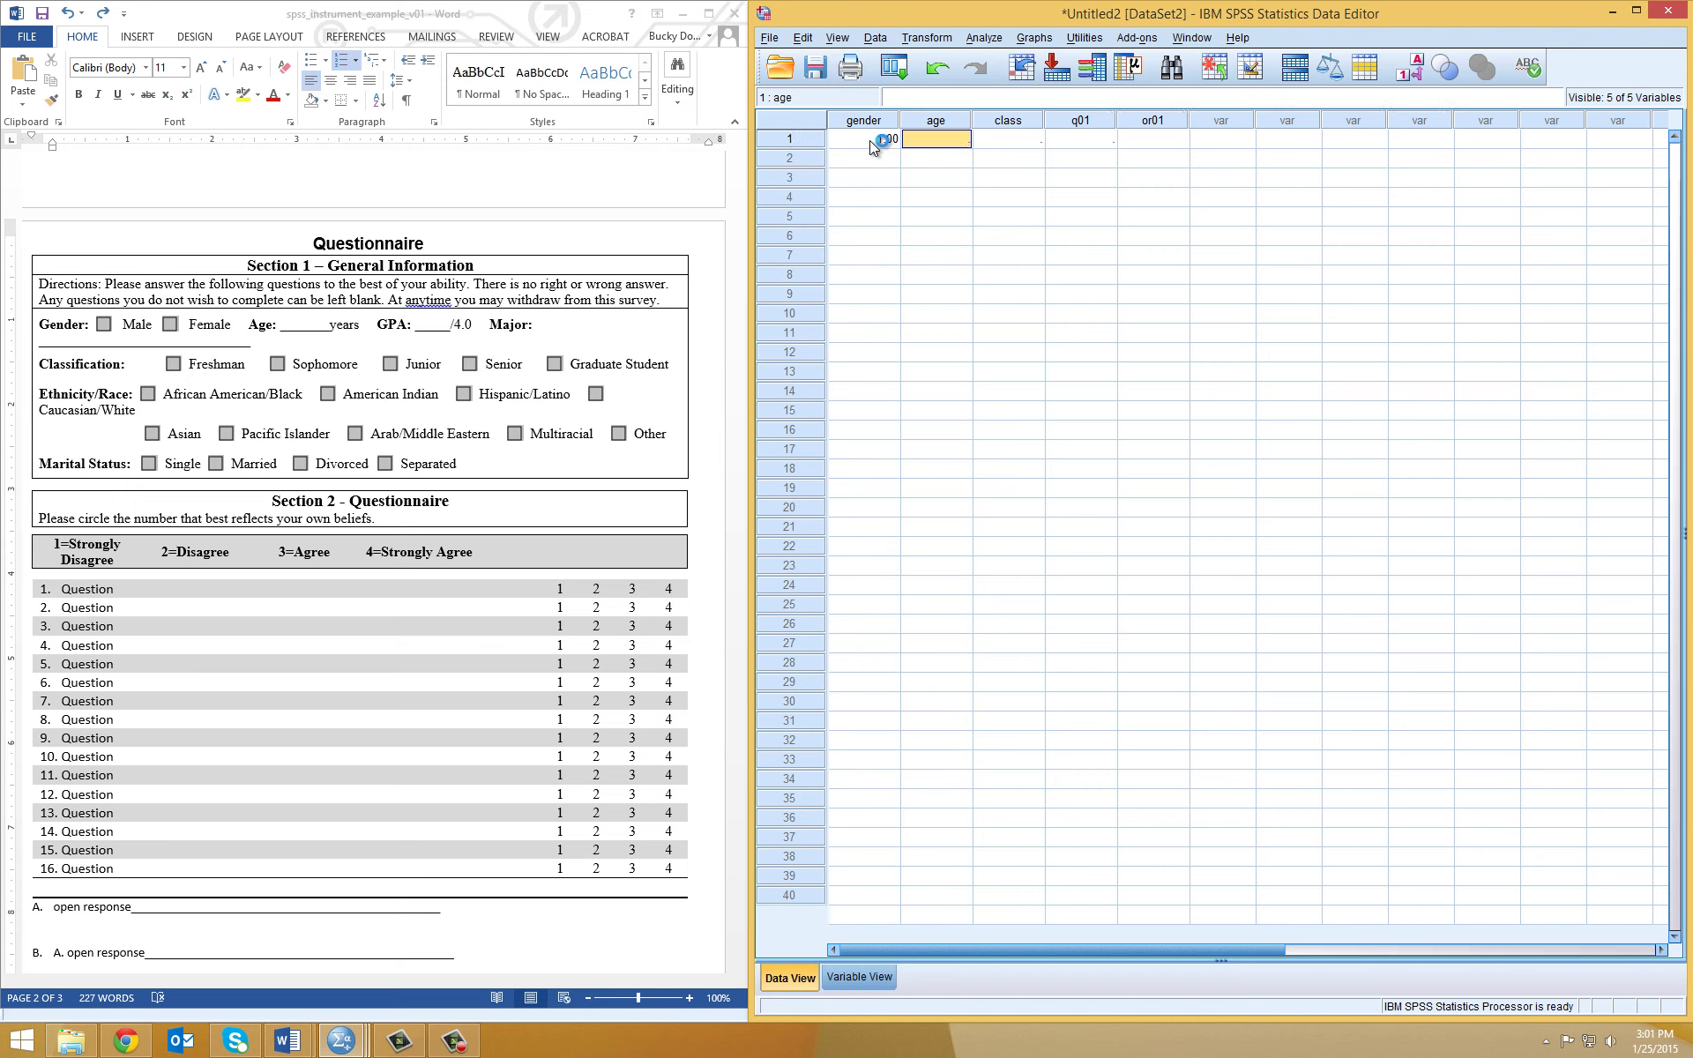
pyautogui.write('24')
pyautogui.press('Tab')
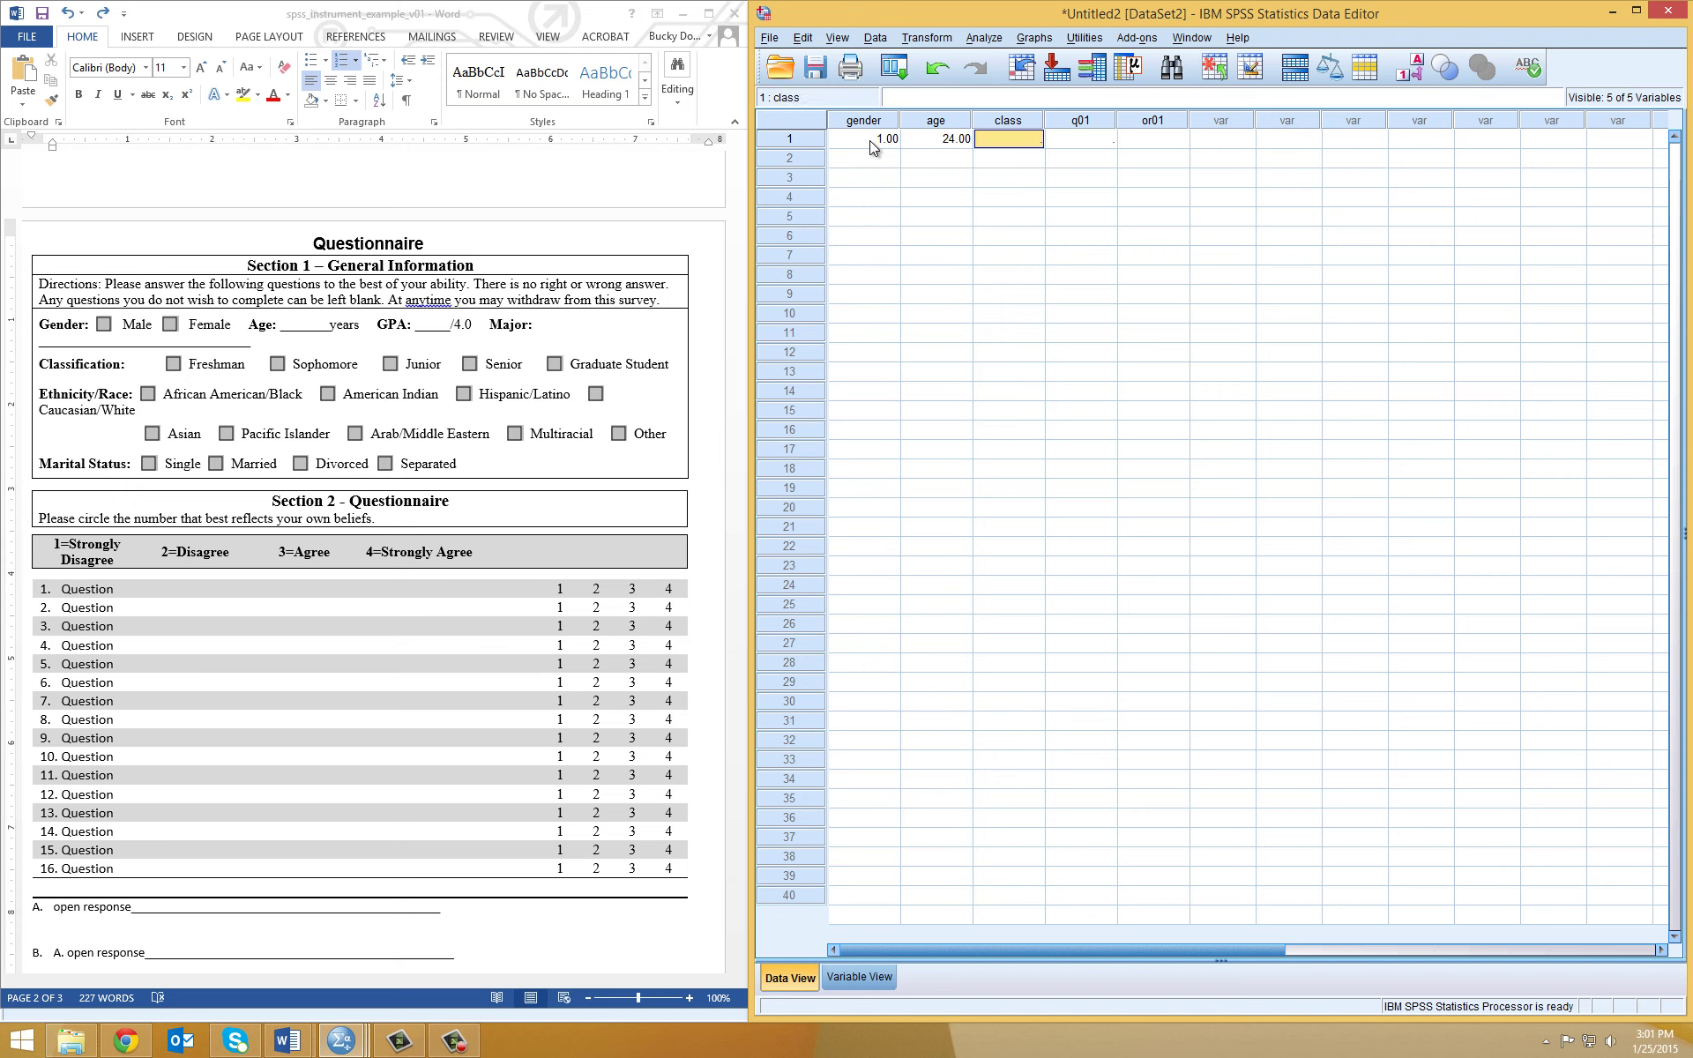
pyautogui.write('2')
pyautogui.press('Tab')
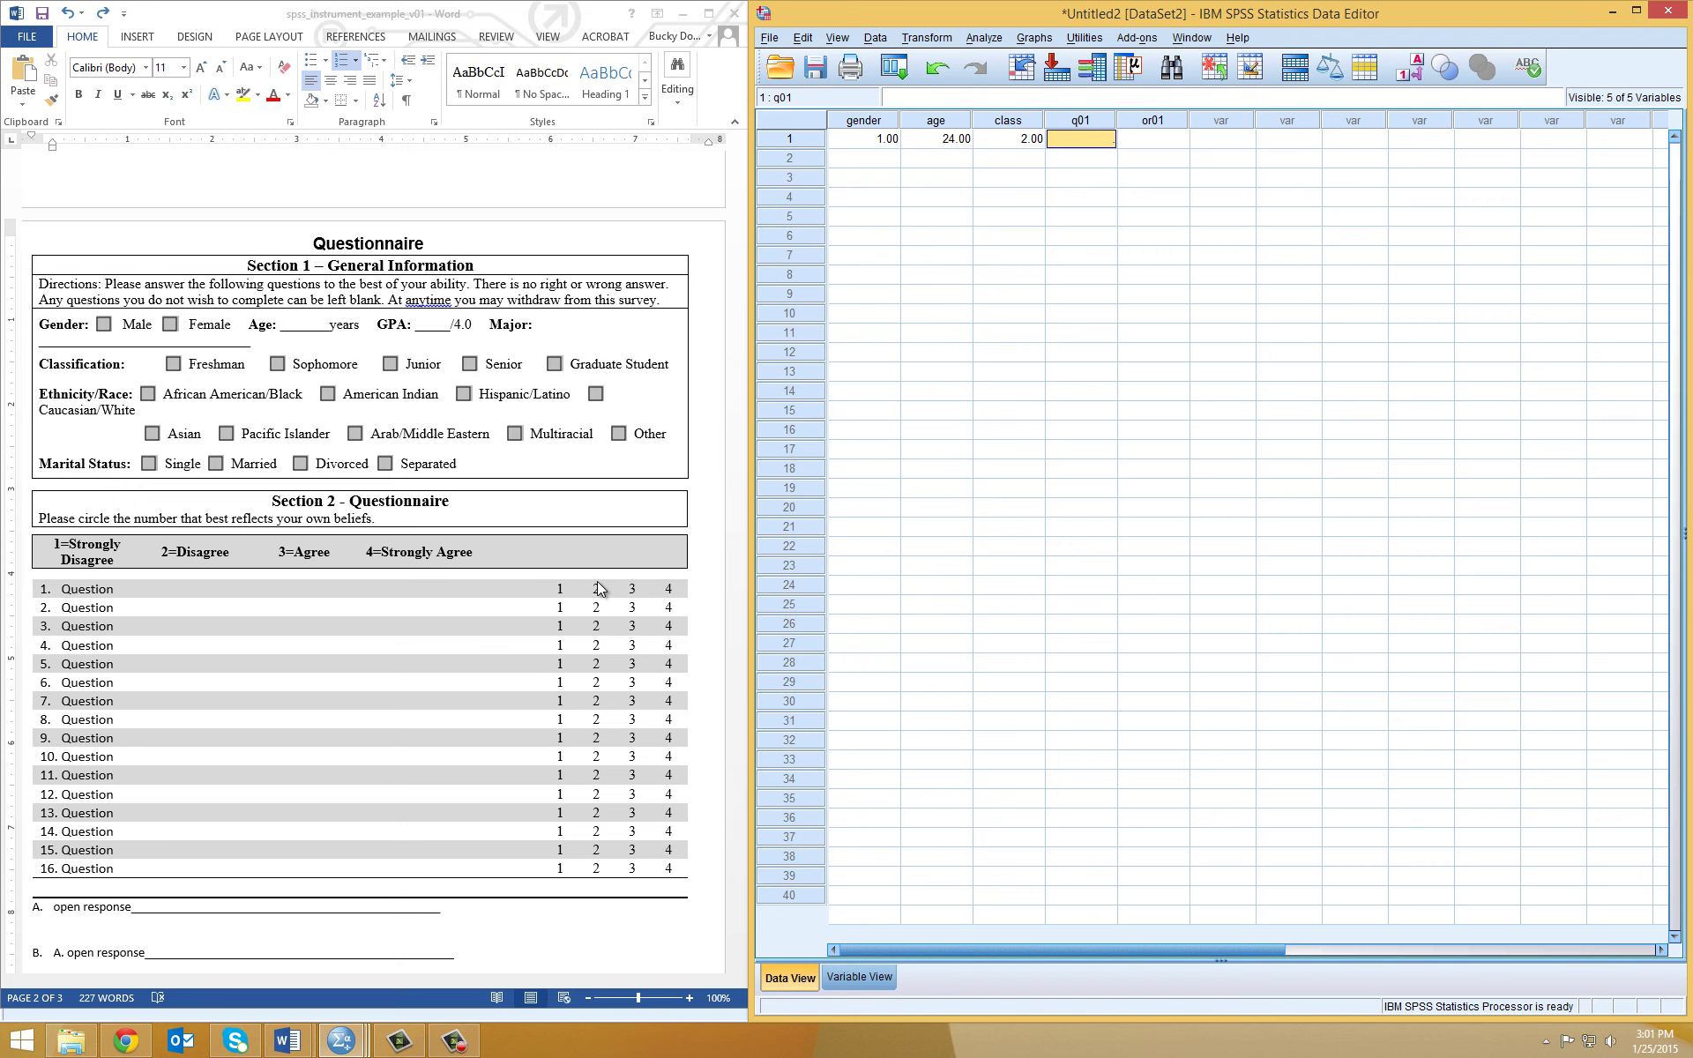
pyautogui.write('2')
pyautogui.press('Tab')
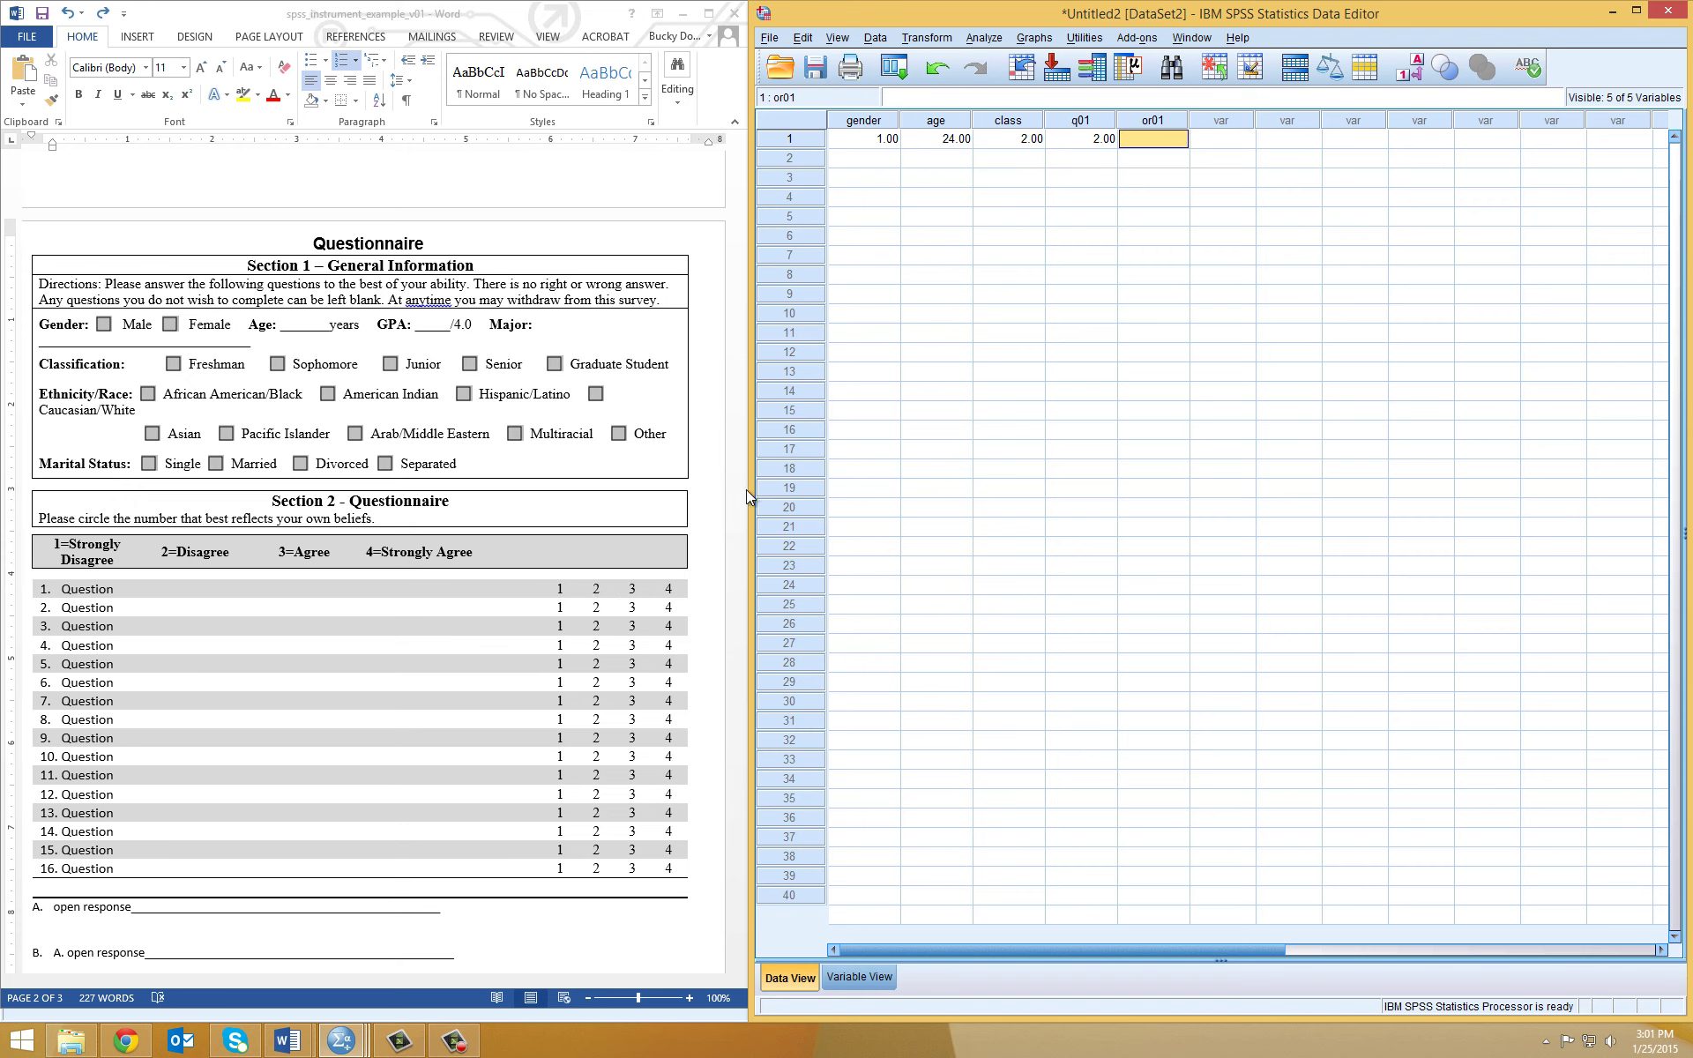
pyautogui.write('text')
pyautogui.press('Return')
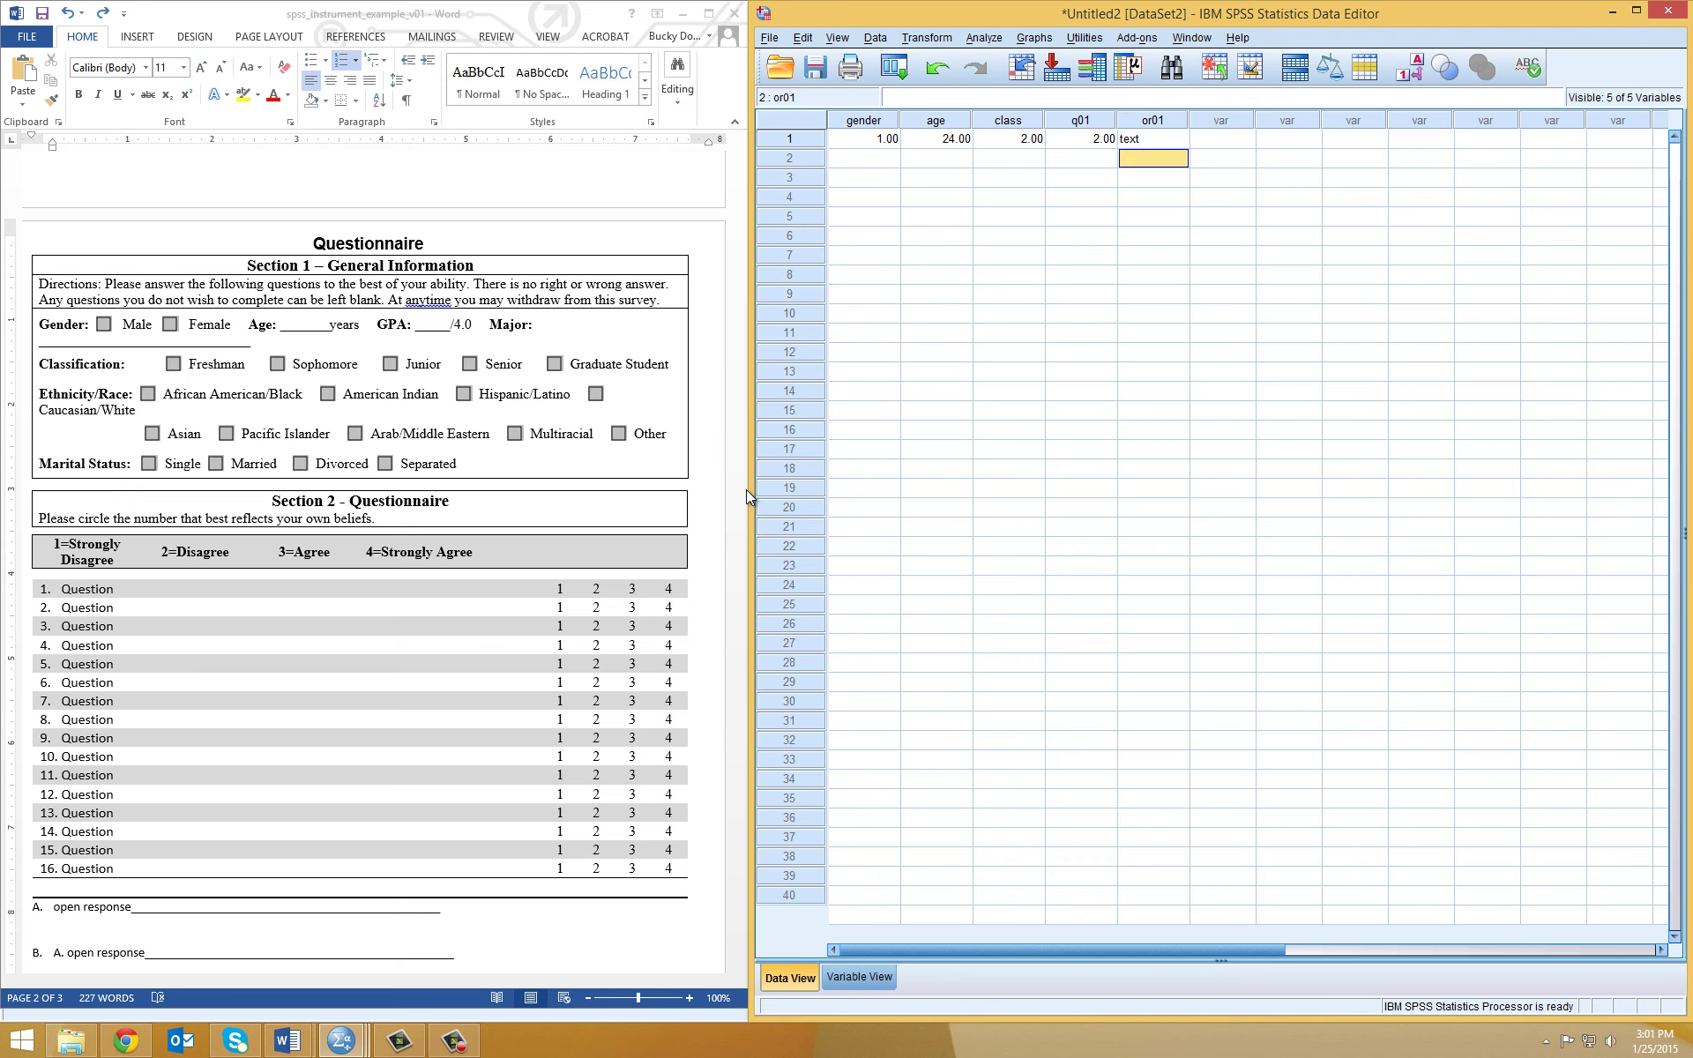
pyautogui.press('Up')
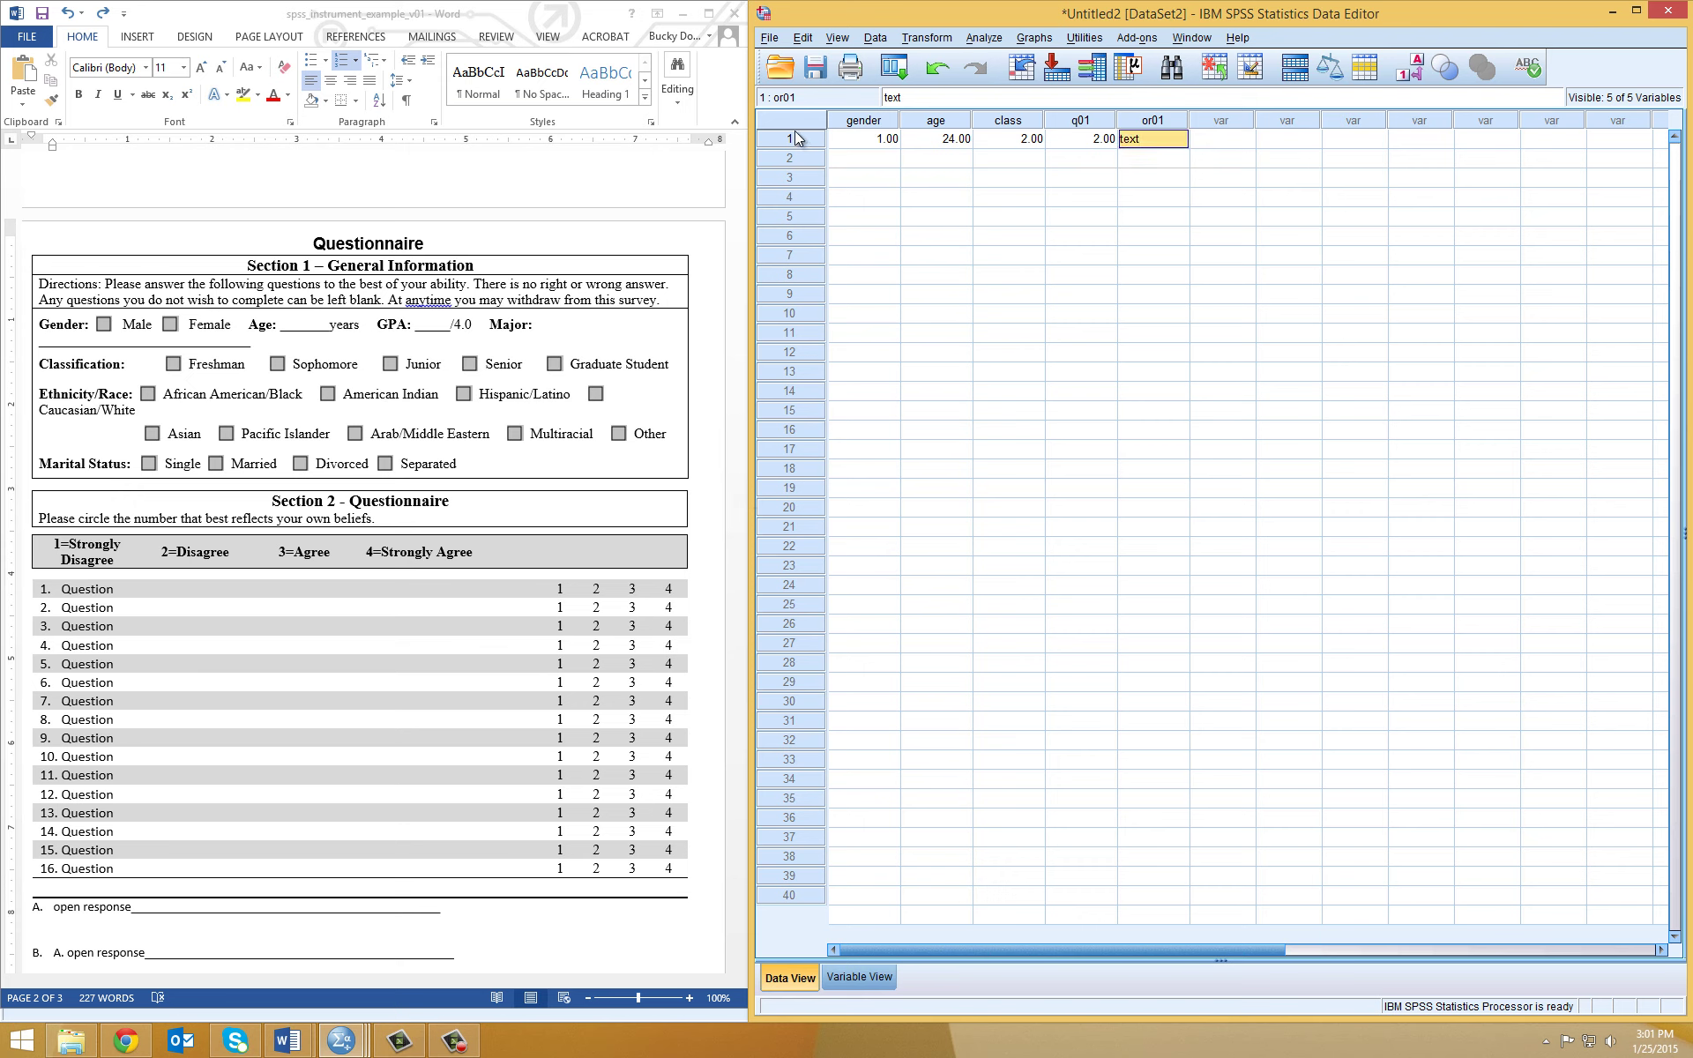
pyautogui.click(887, 141)
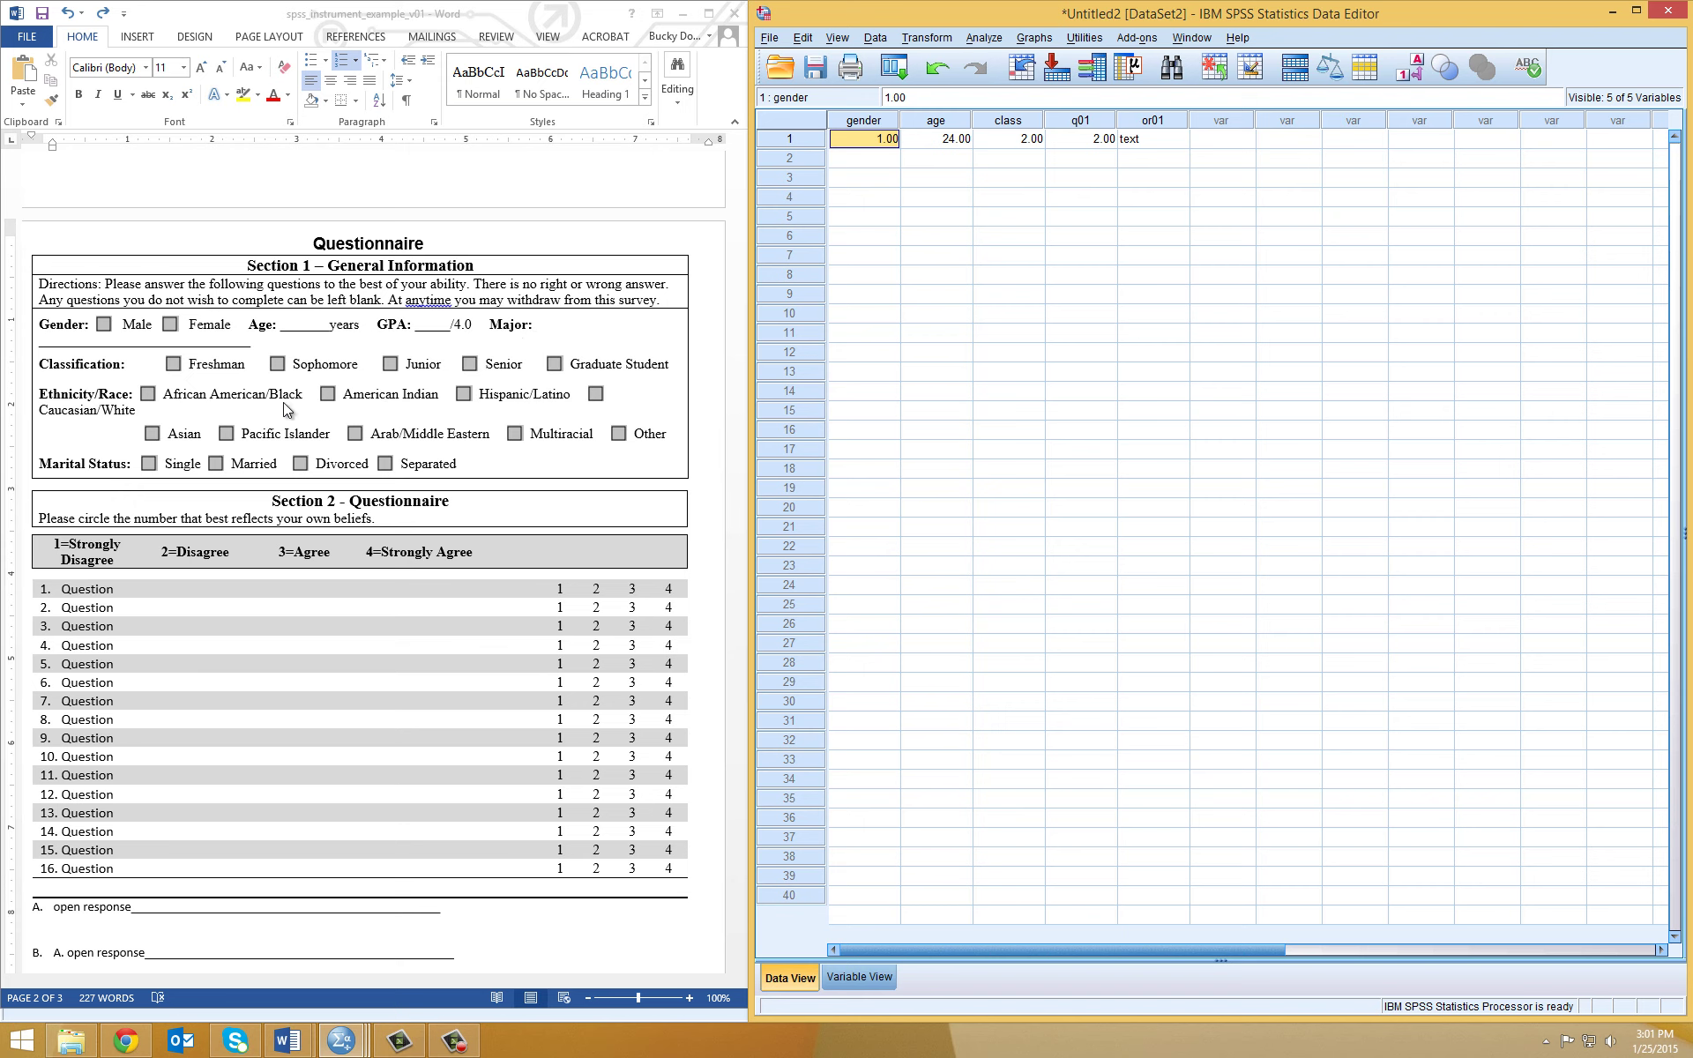
pyautogui.click(926, 141)
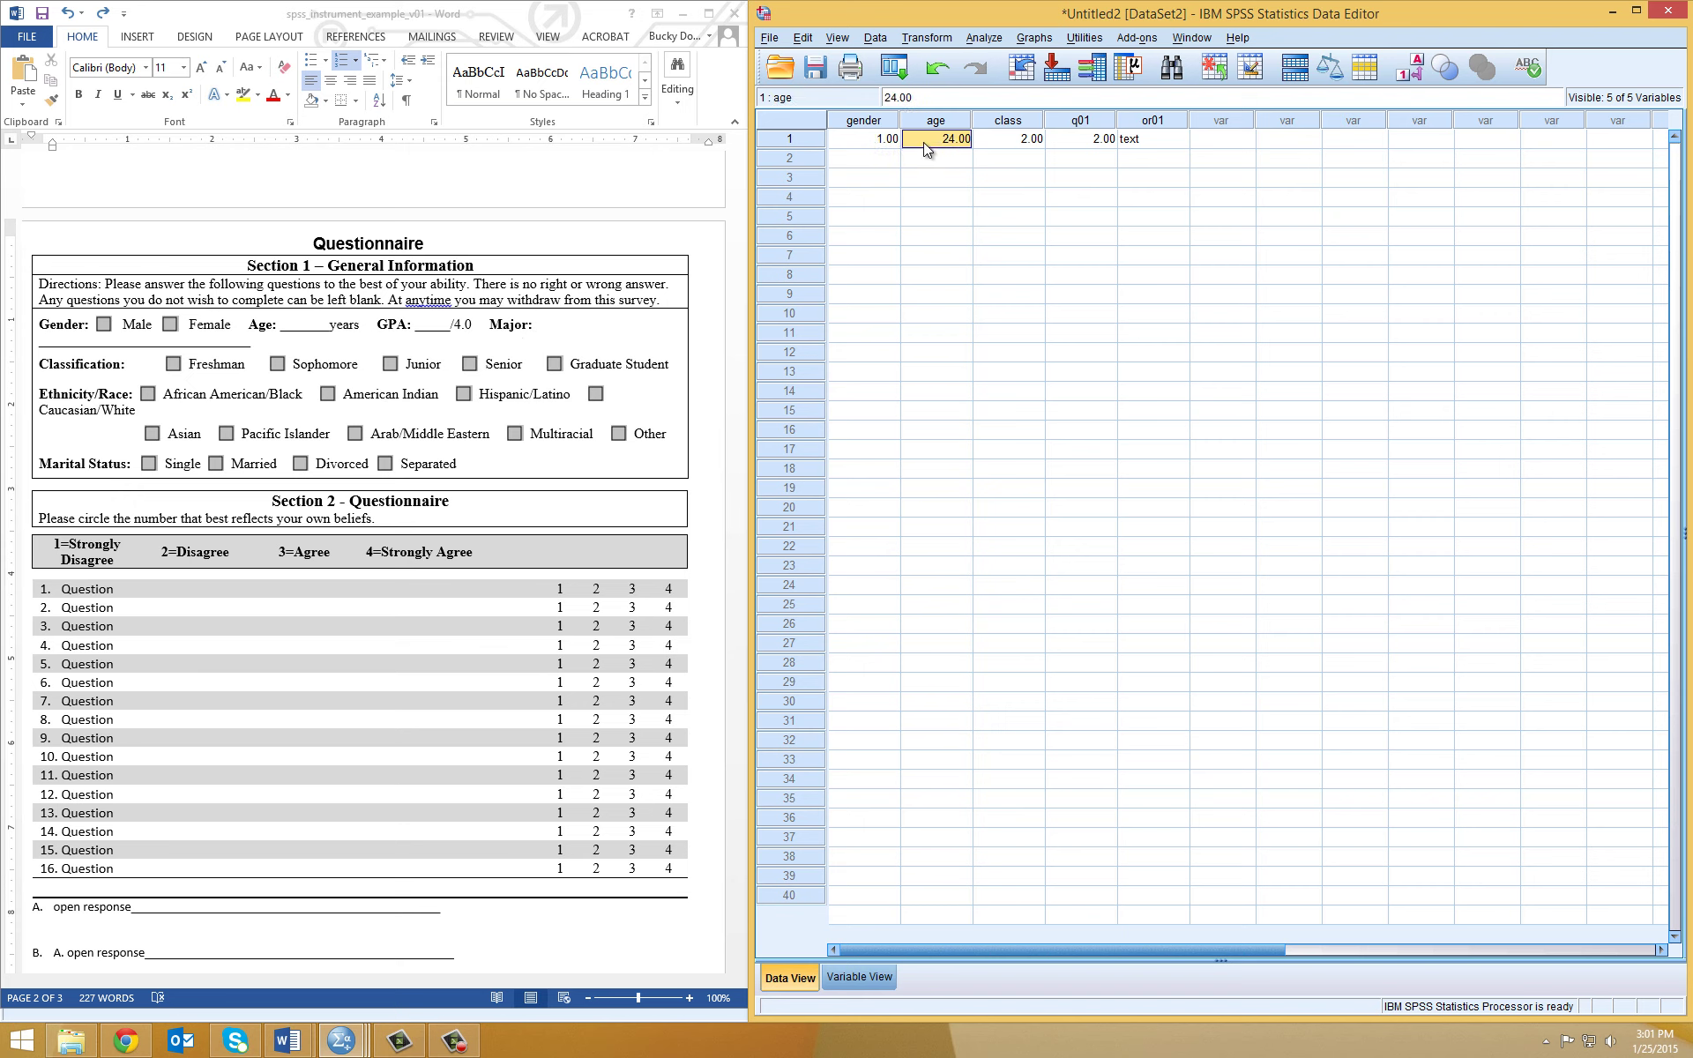
pyautogui.click(859, 141)
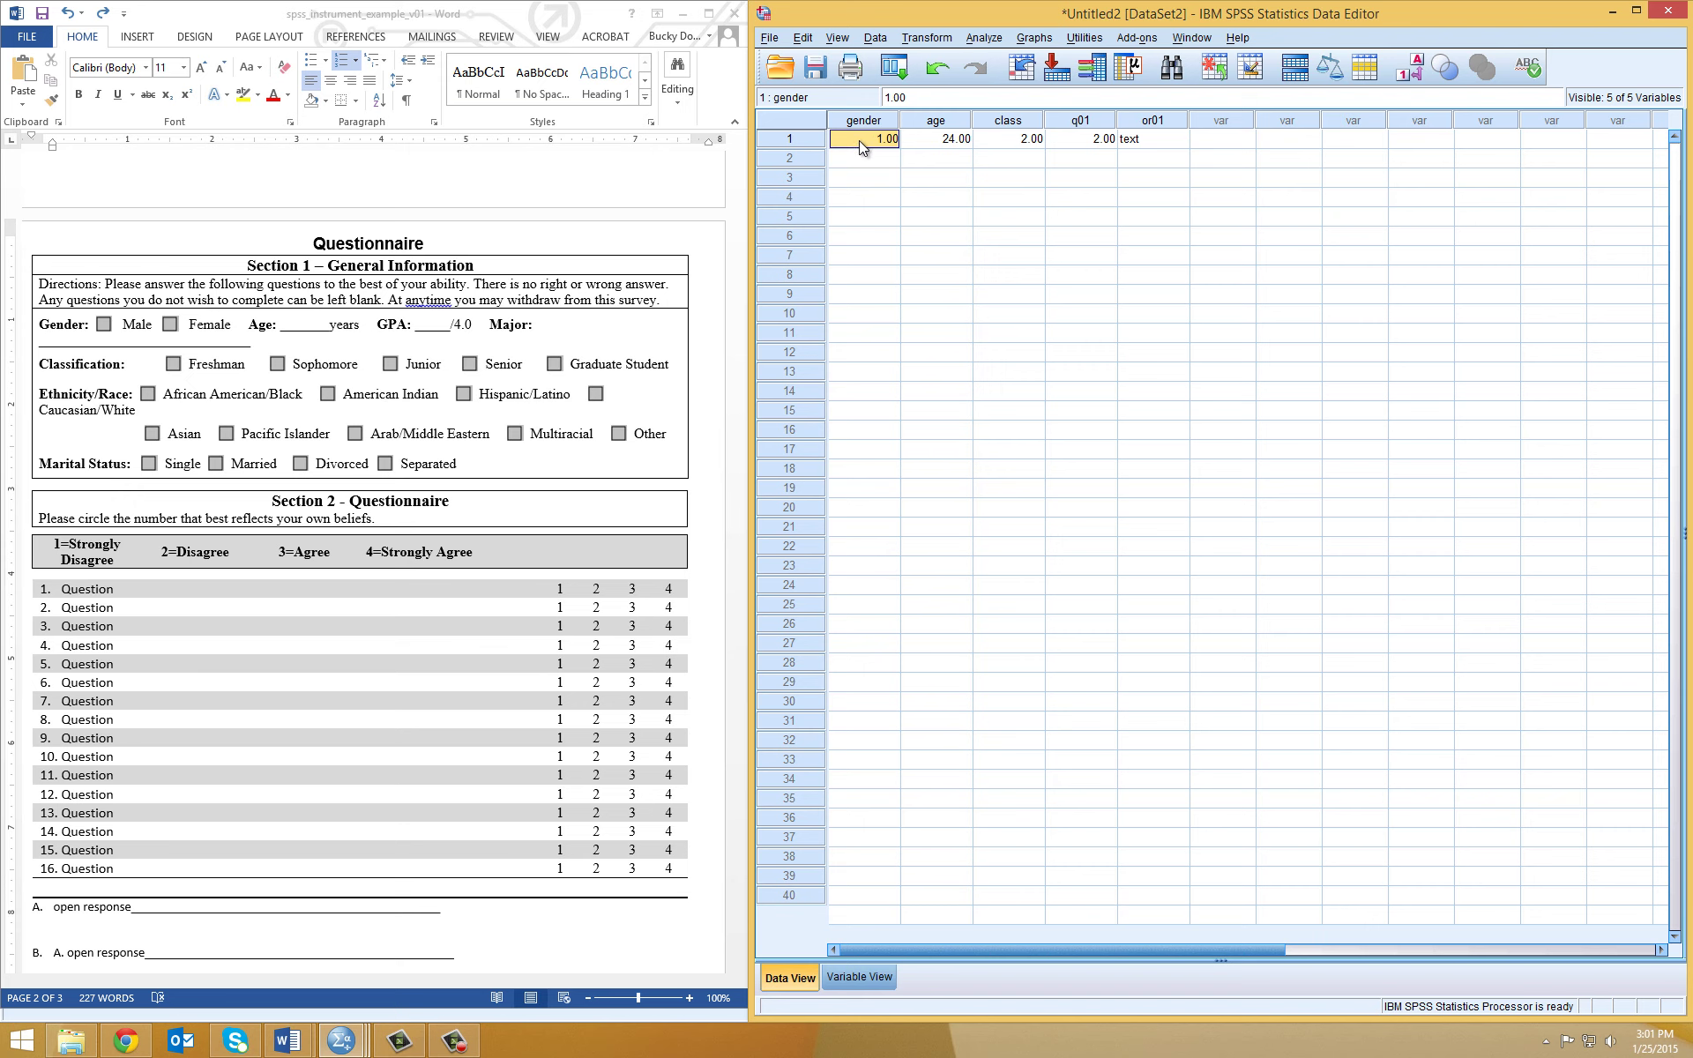